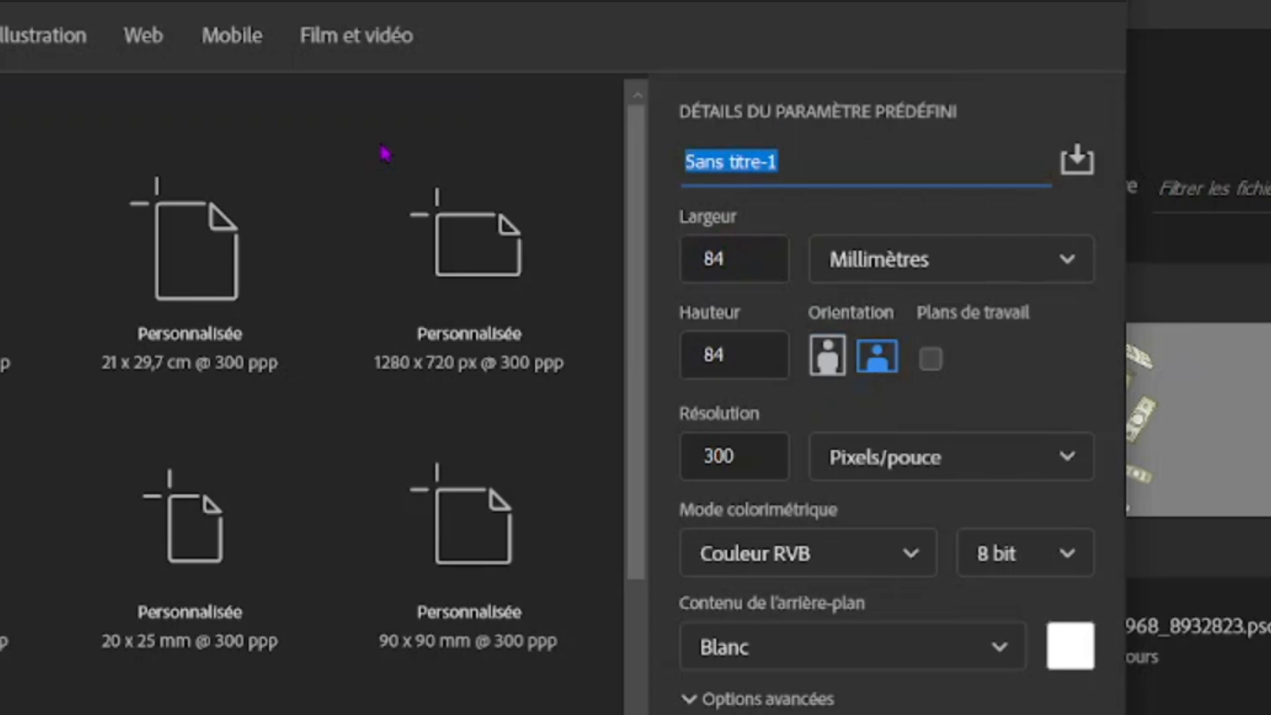
Step: Name the new document EFFET GLASS and create it
{"action": "type", "text": "EFFT"}
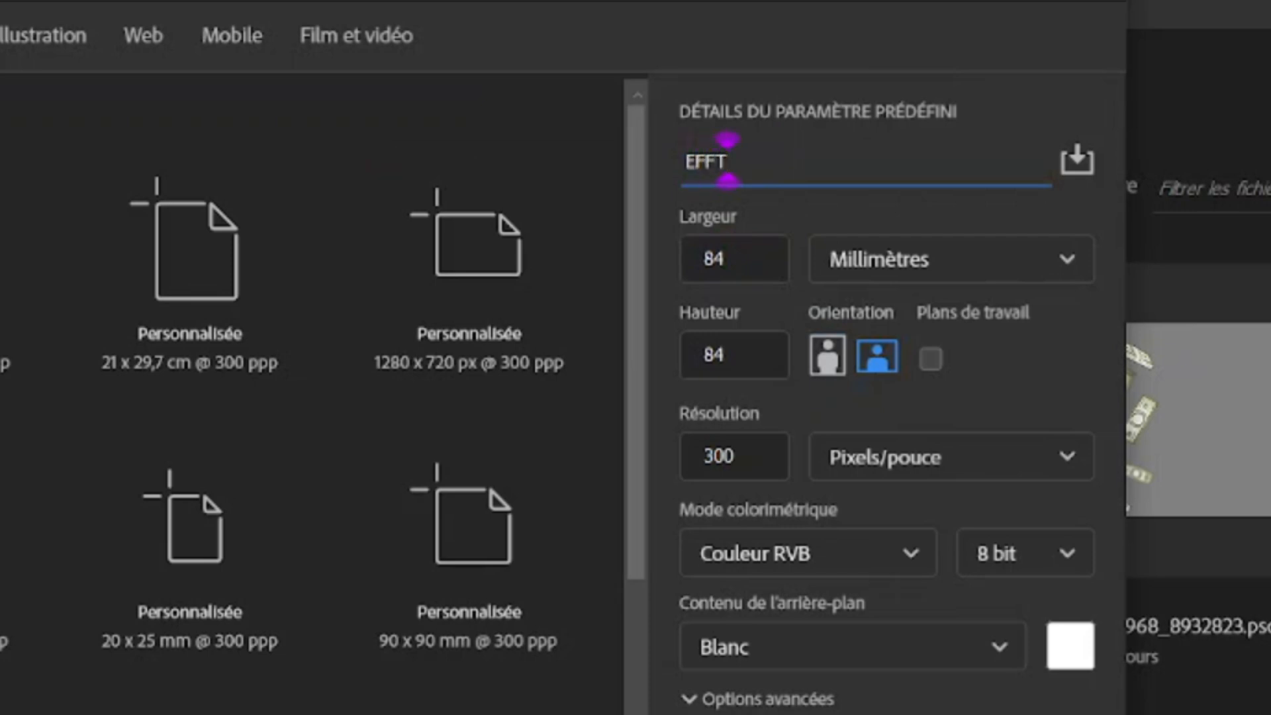
{"action": "type", "text": "ET"}
{"action": "key", "text": "BackSpace"}
{"action": "key", "text": "BackSpace"}
{"action": "key", "text": "BackSpace"}
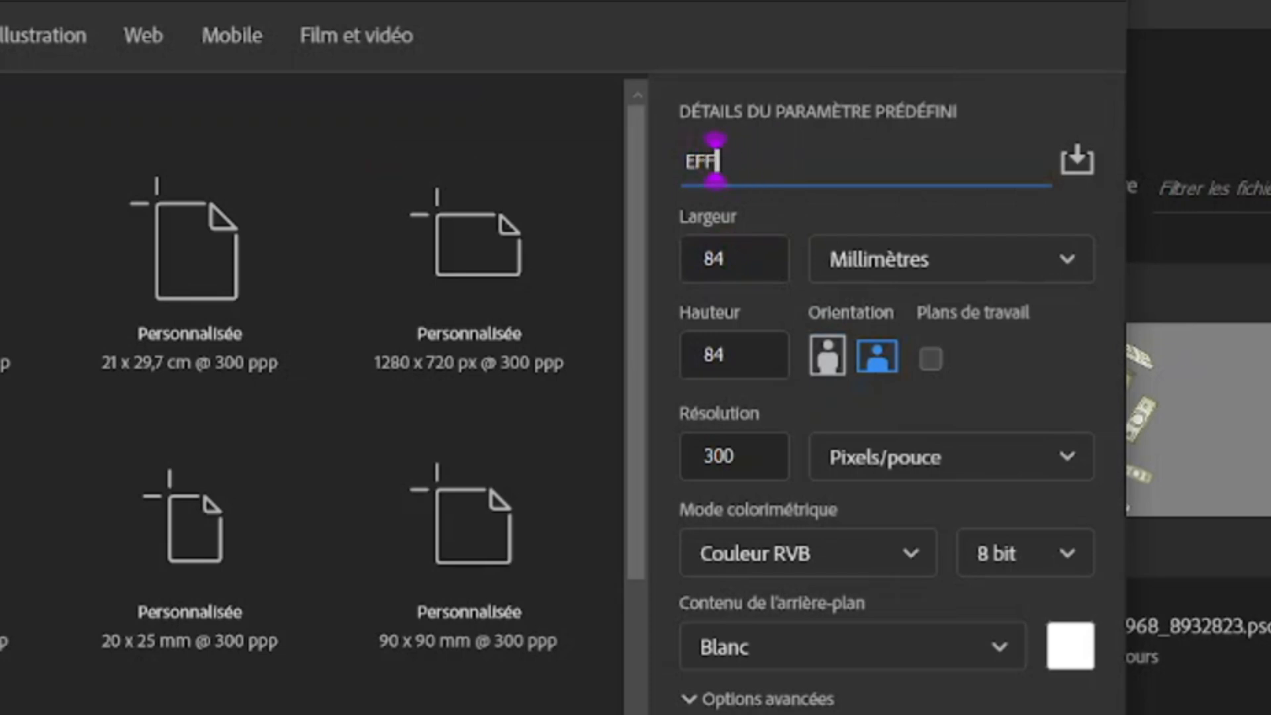
{"action": "type", "text": "ET GLASS"}
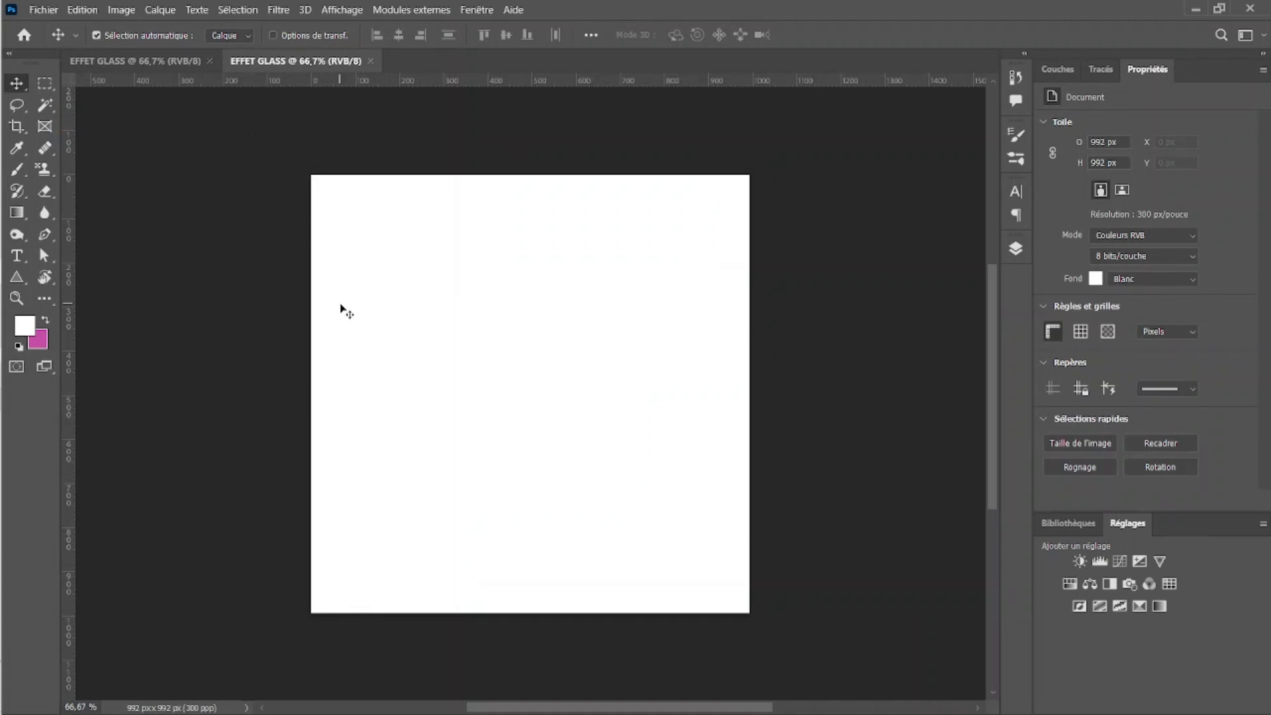
Step: Draw a rectangle shape covering the whole canvas, about 996 × 991 px
{"action": "right_click", "coordinate": [17, 280]}
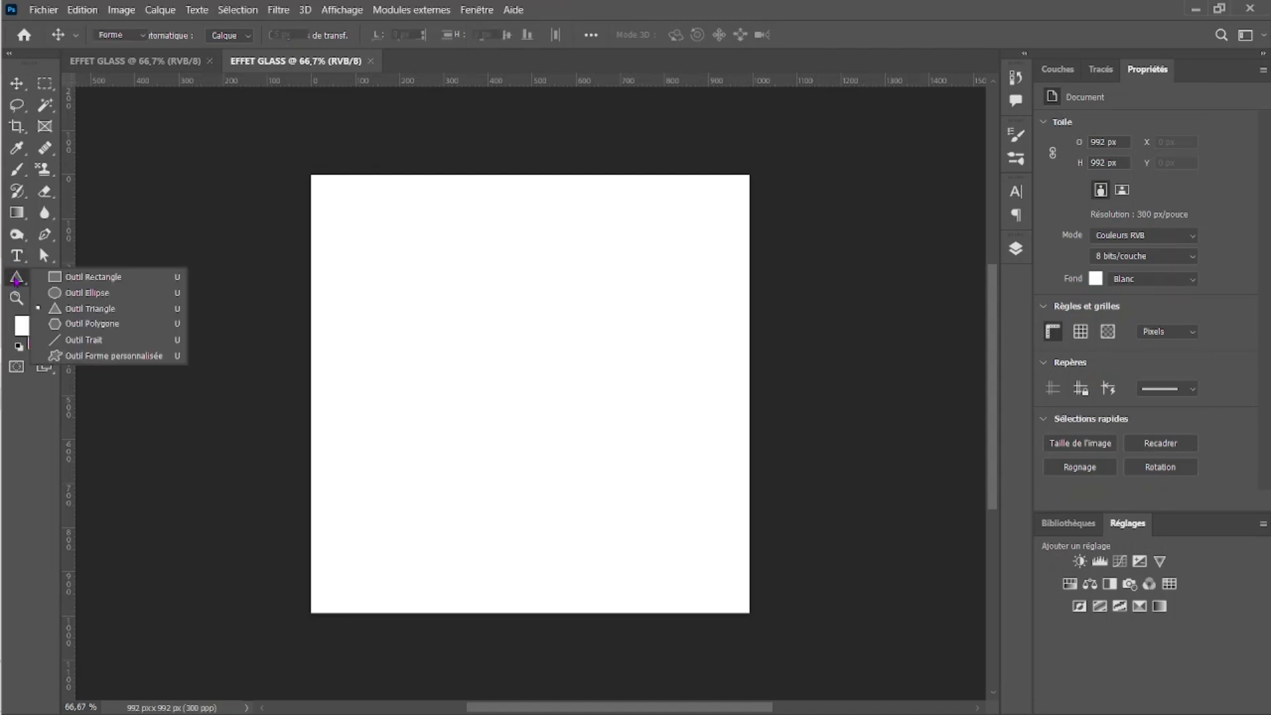
{"action": "left_click", "coordinate": [82, 278]}
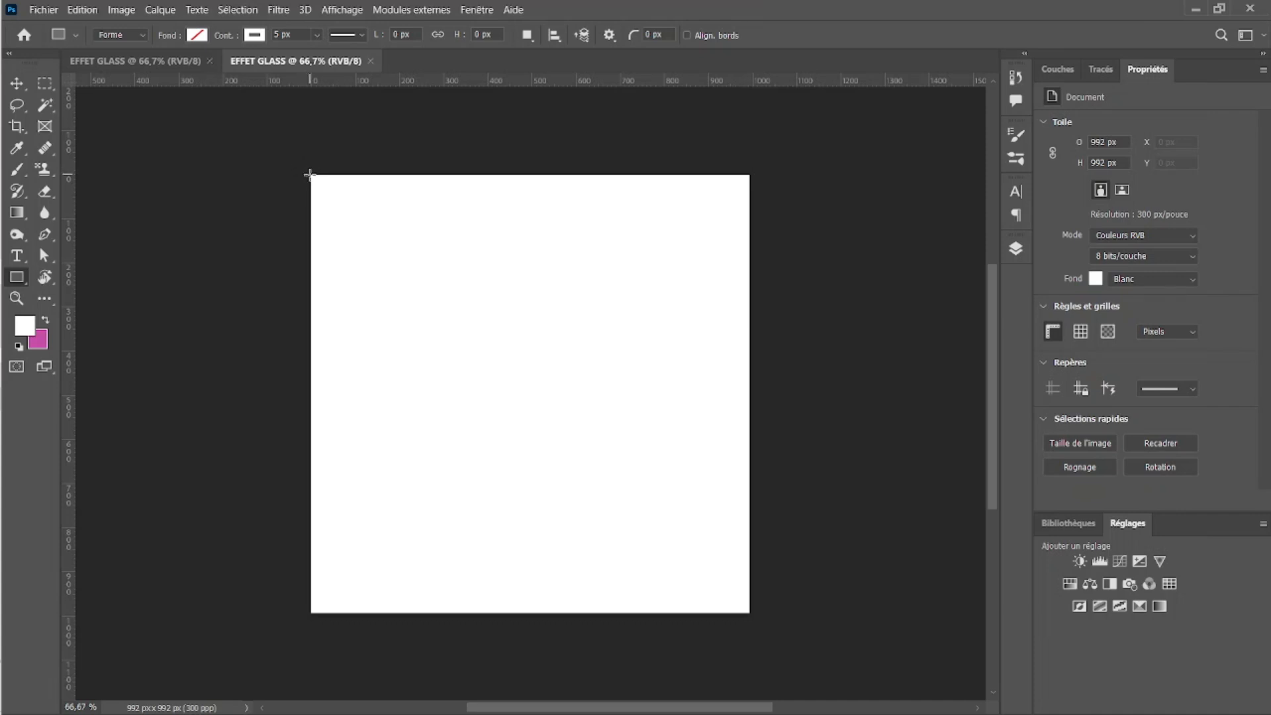
{"action": "left_click_drag", "start_coordinate": [309, 174], "coordinate": [749, 612]}
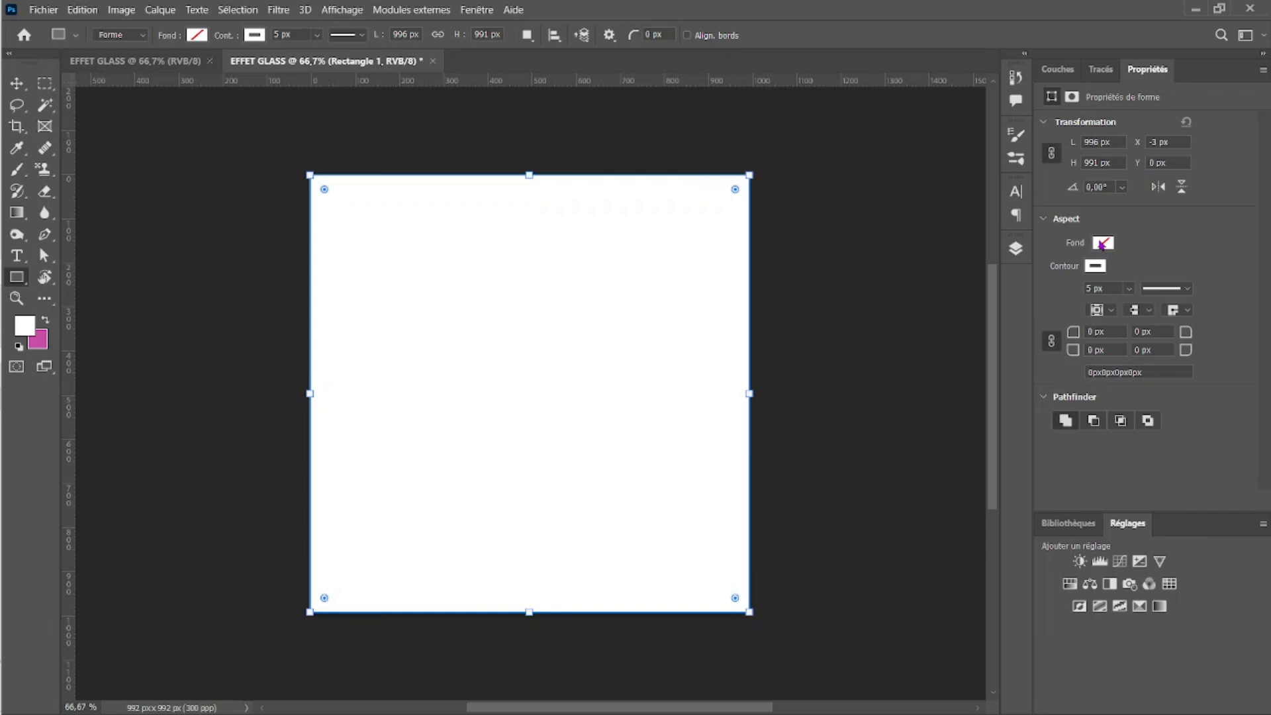
Step: Fill the rectangle with a linear gradient and change its black stop to dark blue 00004c
{"action": "left_click", "coordinate": [1102, 243]}
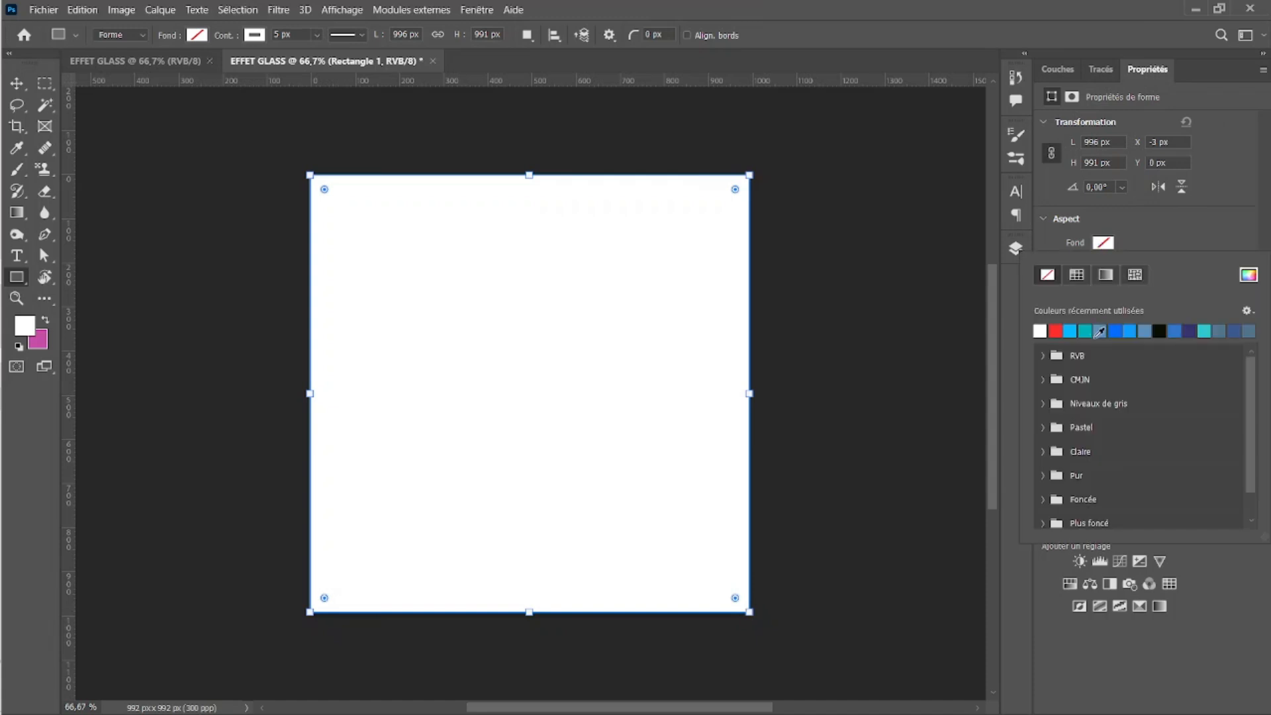
{"action": "left_click", "coordinate": [1106, 276]}
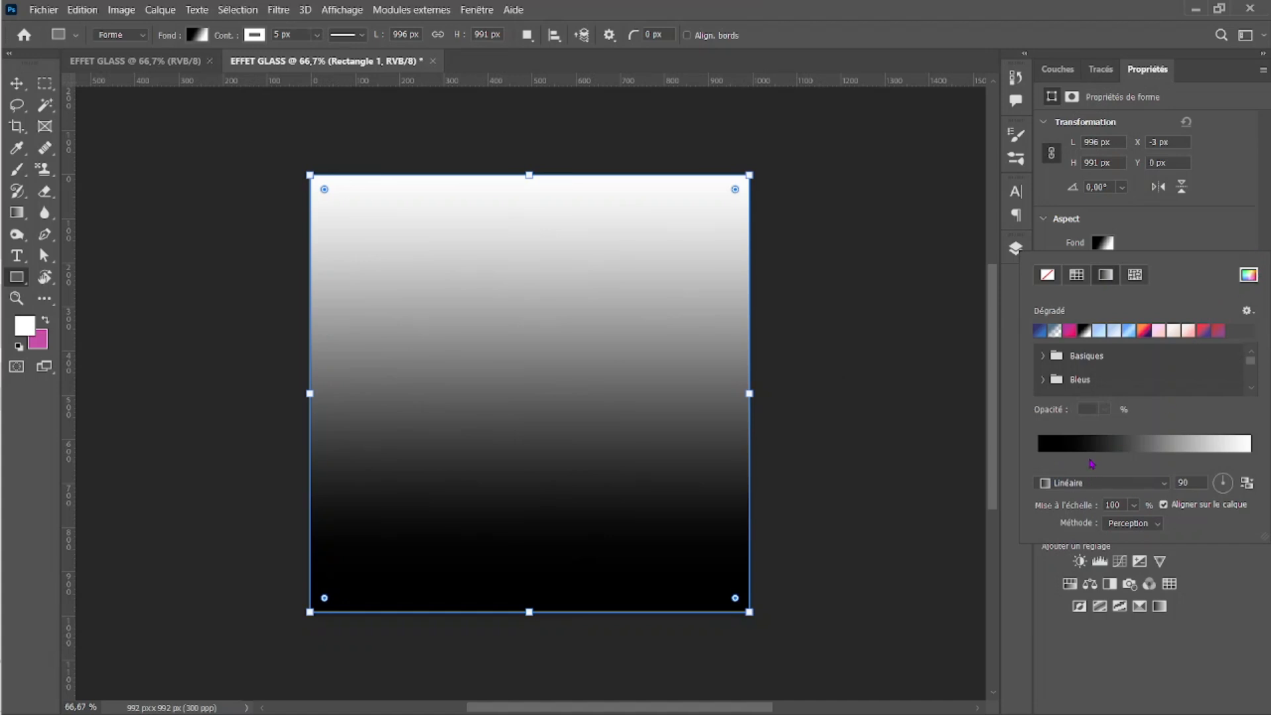
{"action": "left_click", "coordinate": [1092, 445]}
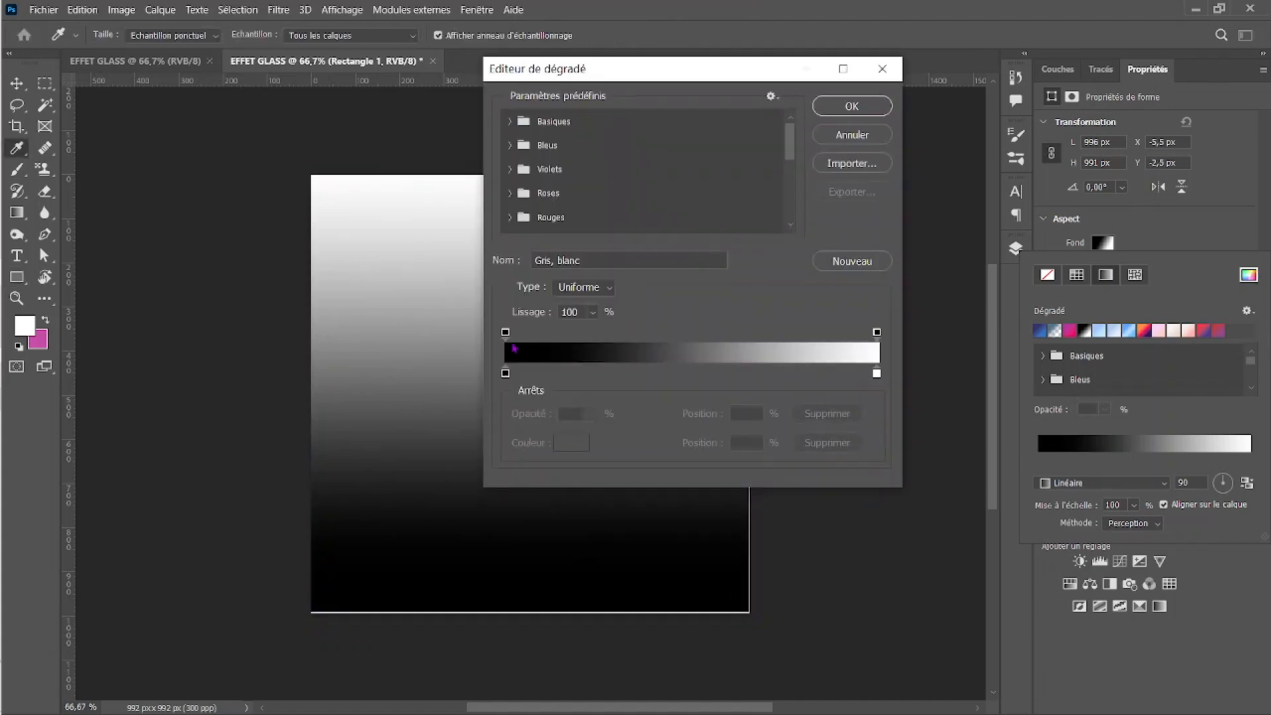
{"action": "left_click_drag", "start_coordinate": [634, 72], "coordinate": [969, 61]}
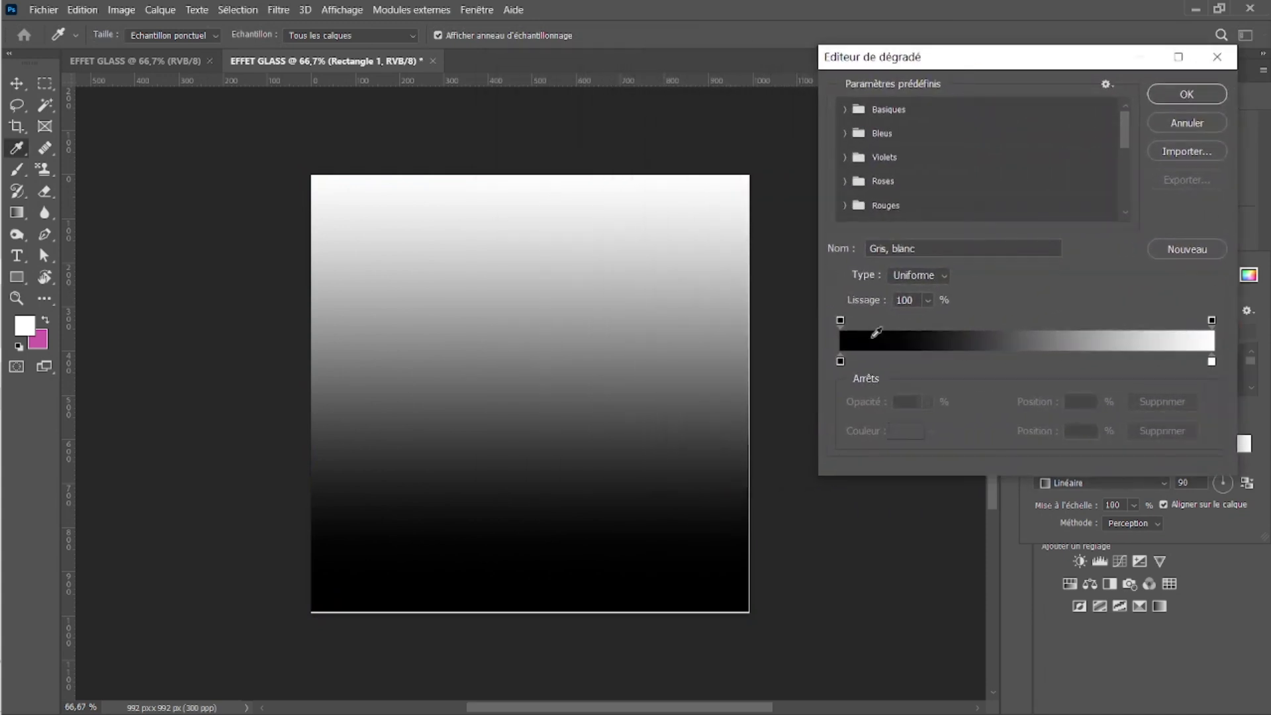
{"action": "double_click", "coordinate": [841, 363]}
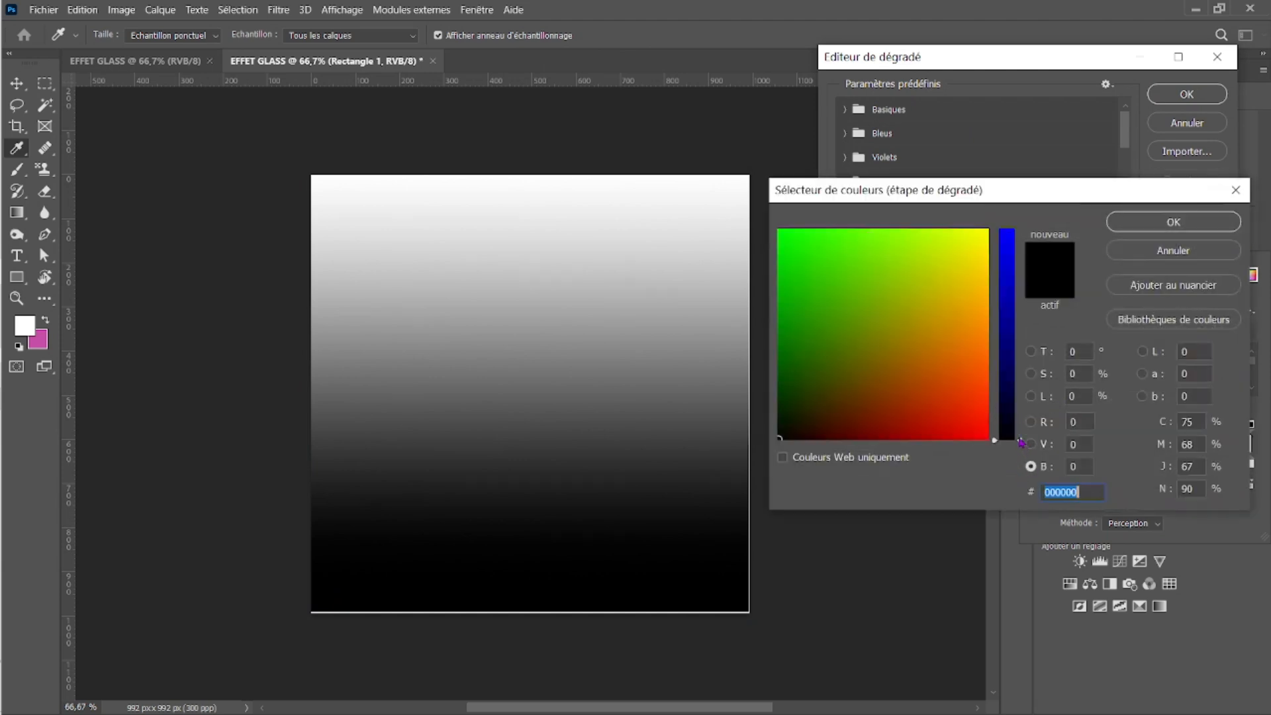
{"action": "left_click_drag", "start_coordinate": [1021, 442], "coordinate": [1018, 381]}
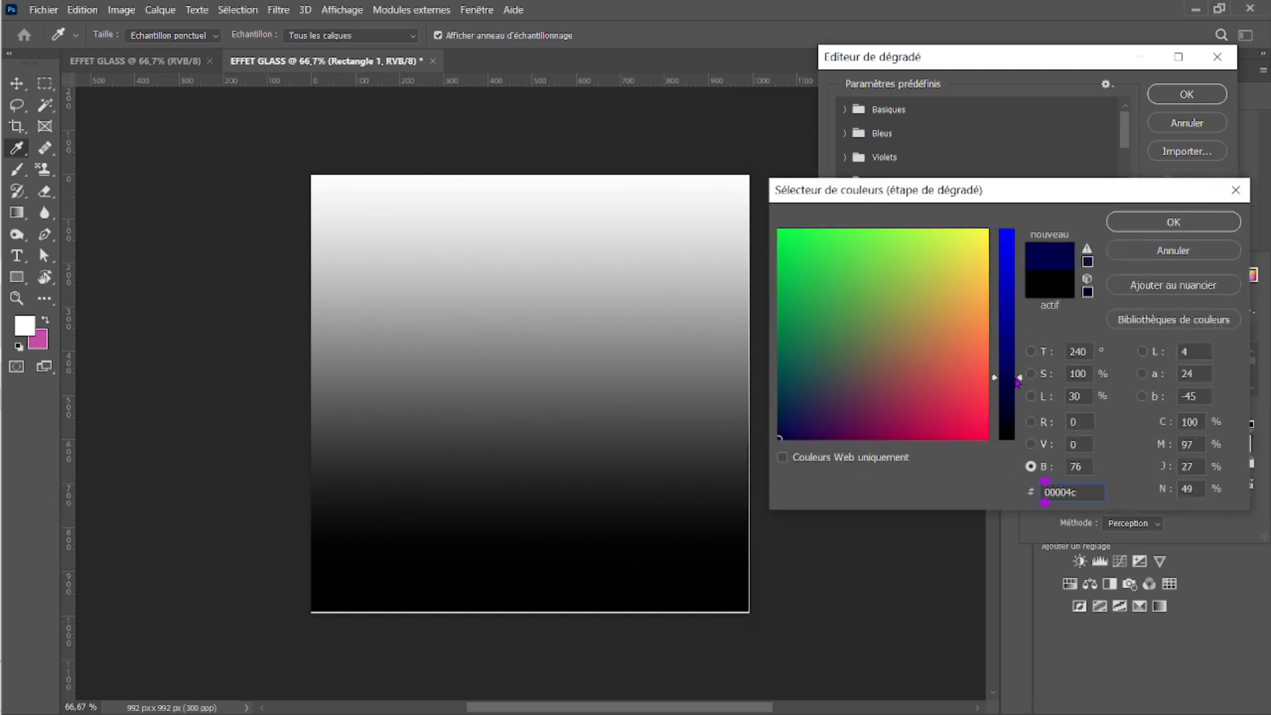
{"action": "key", "text": "Return"}
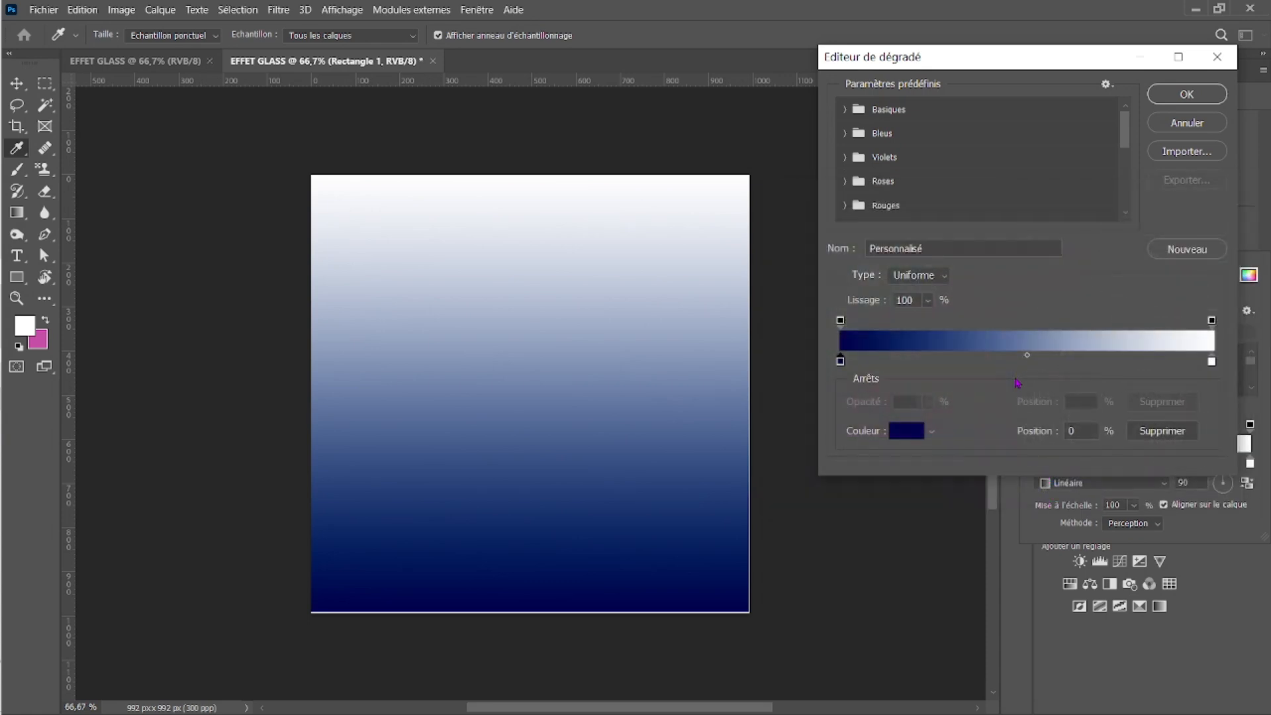
Step: Change the gradient's white stop to blue 063b8b and apply the gradient to the rectangle
{"action": "left_click", "coordinate": [1212, 361]}
{"action": "double_click", "coordinate": [1212, 362]}
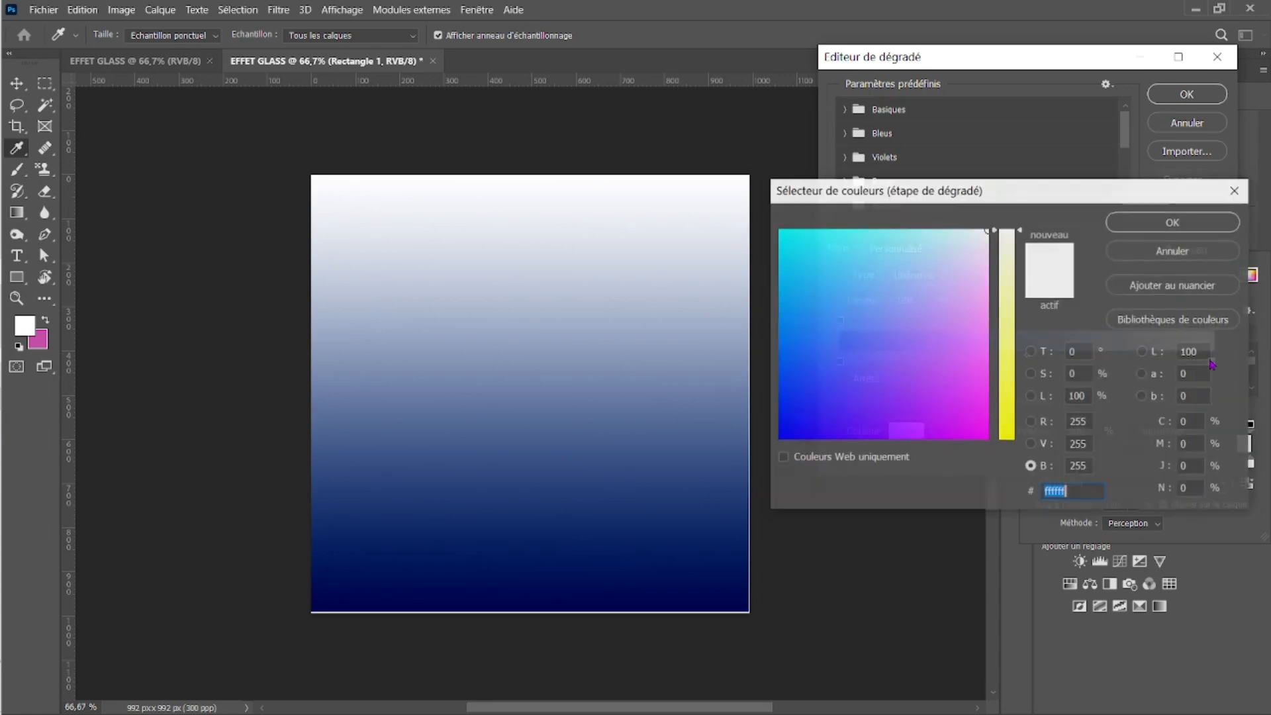
{"action": "left_click_drag", "start_coordinate": [1021, 235], "coordinate": [1007, 442]}
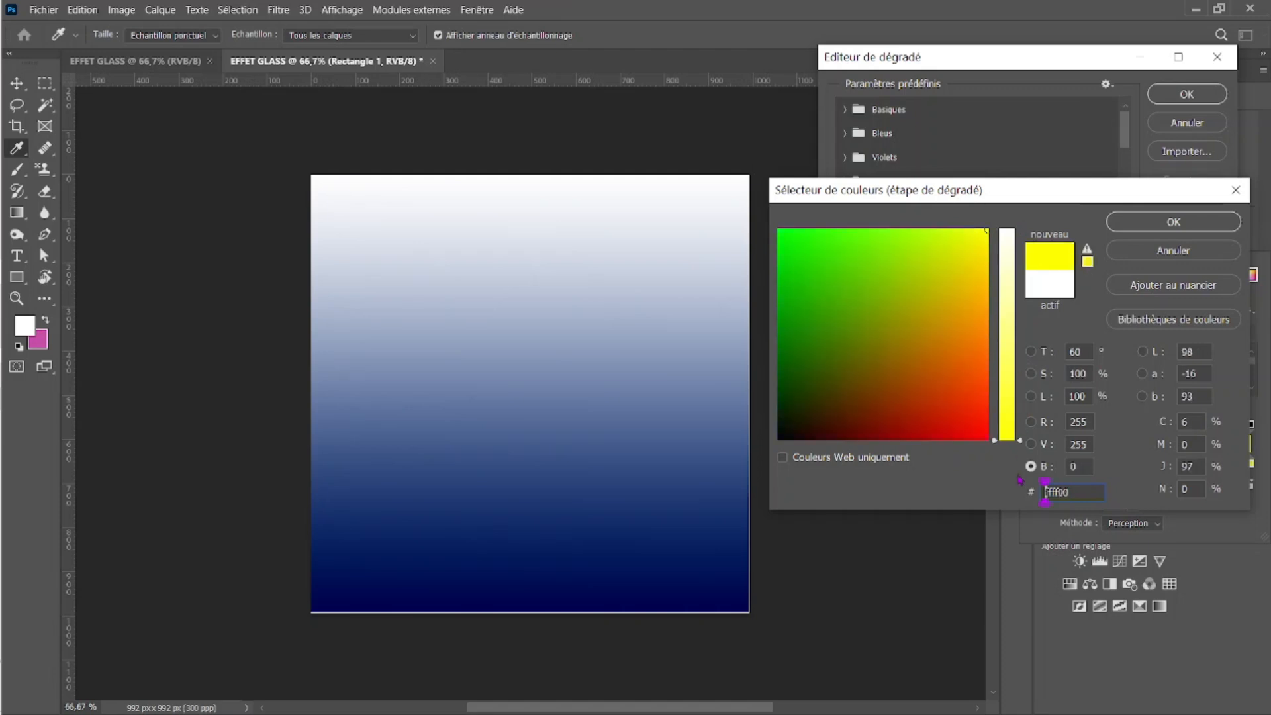
{"action": "double_click", "coordinate": [1059, 492]}
{"action": "type", "text": "12348b"}
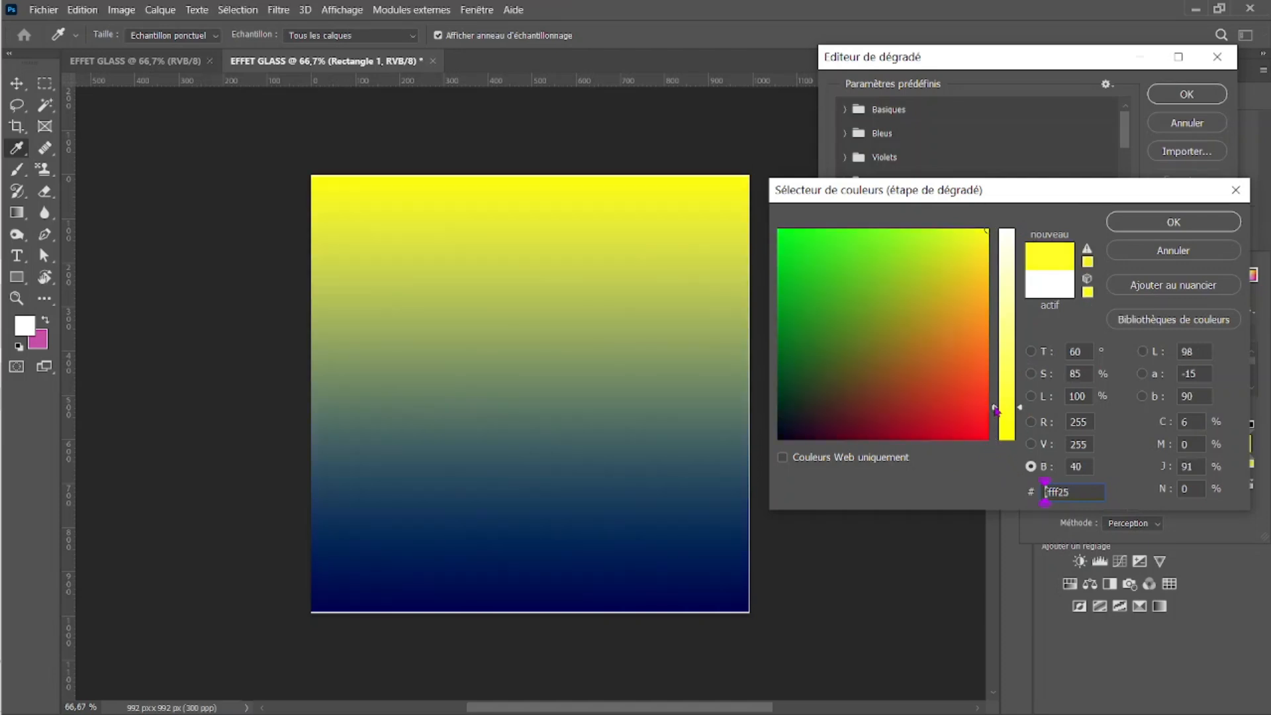
{"action": "double_click", "coordinate": [1059, 492]}
{"action": "type", "text": "063b8b"}
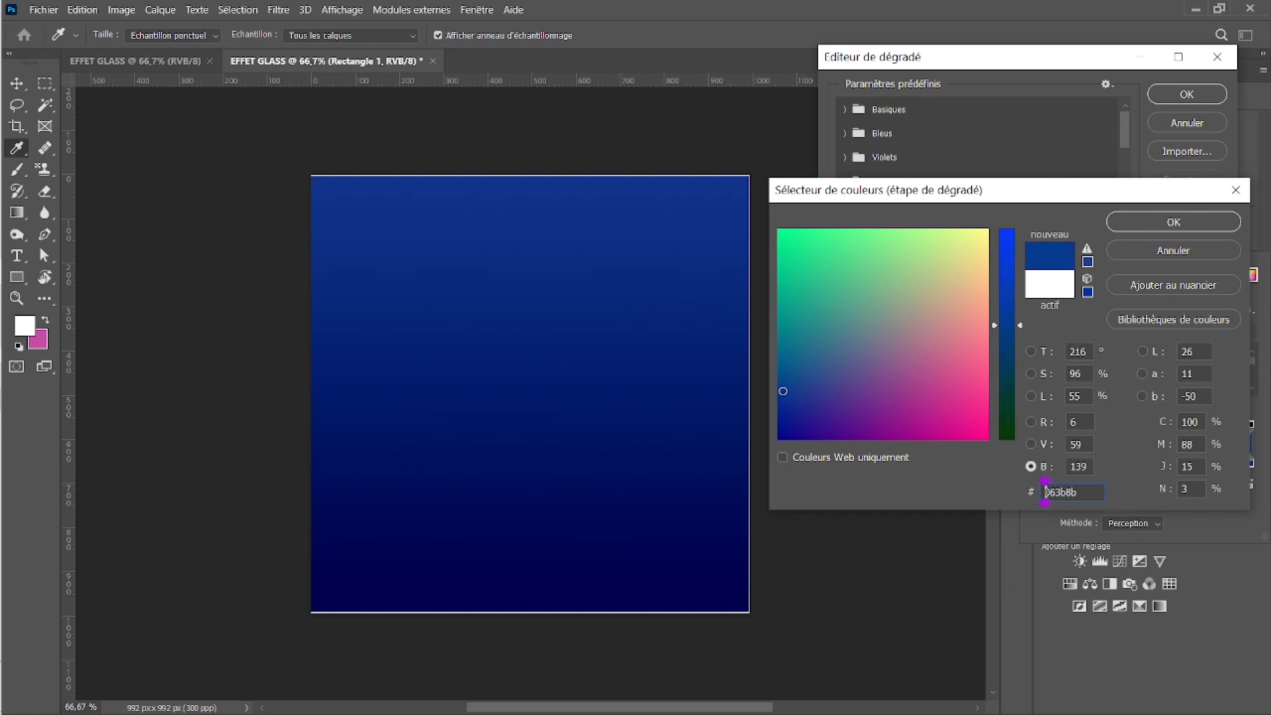
{"action": "key", "text": "Return"}
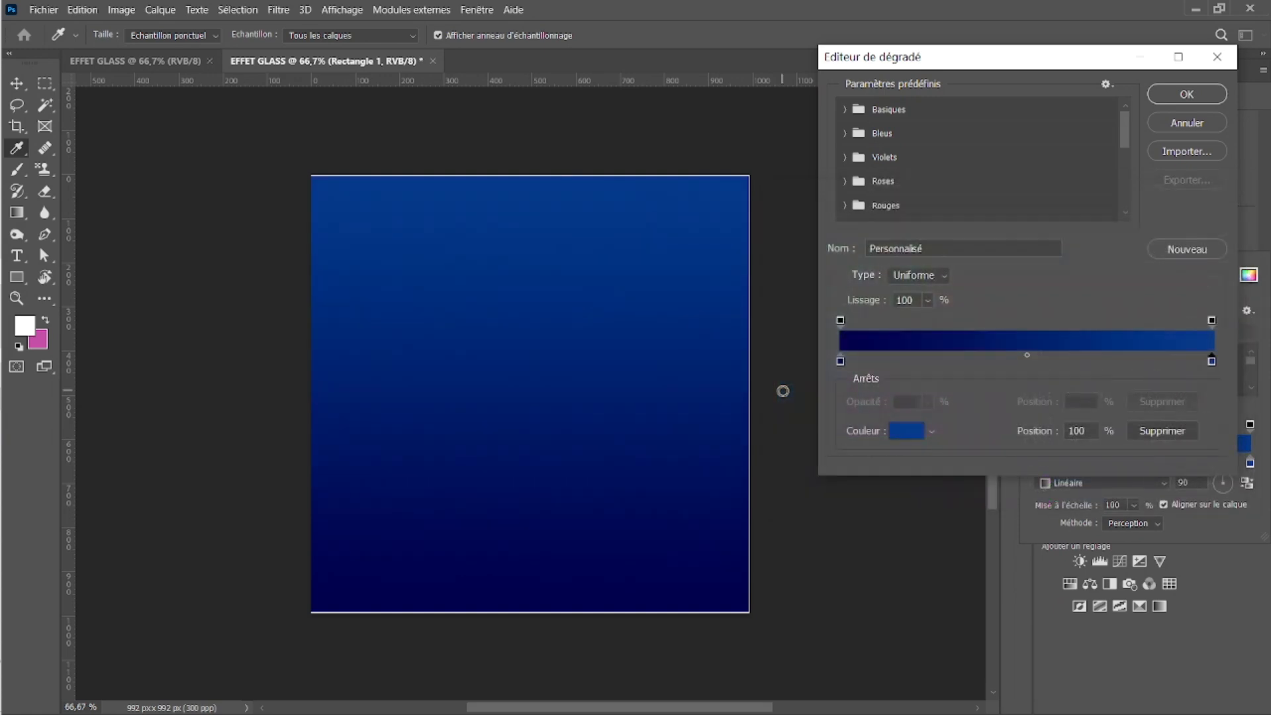
{"action": "key", "text": "Return"}
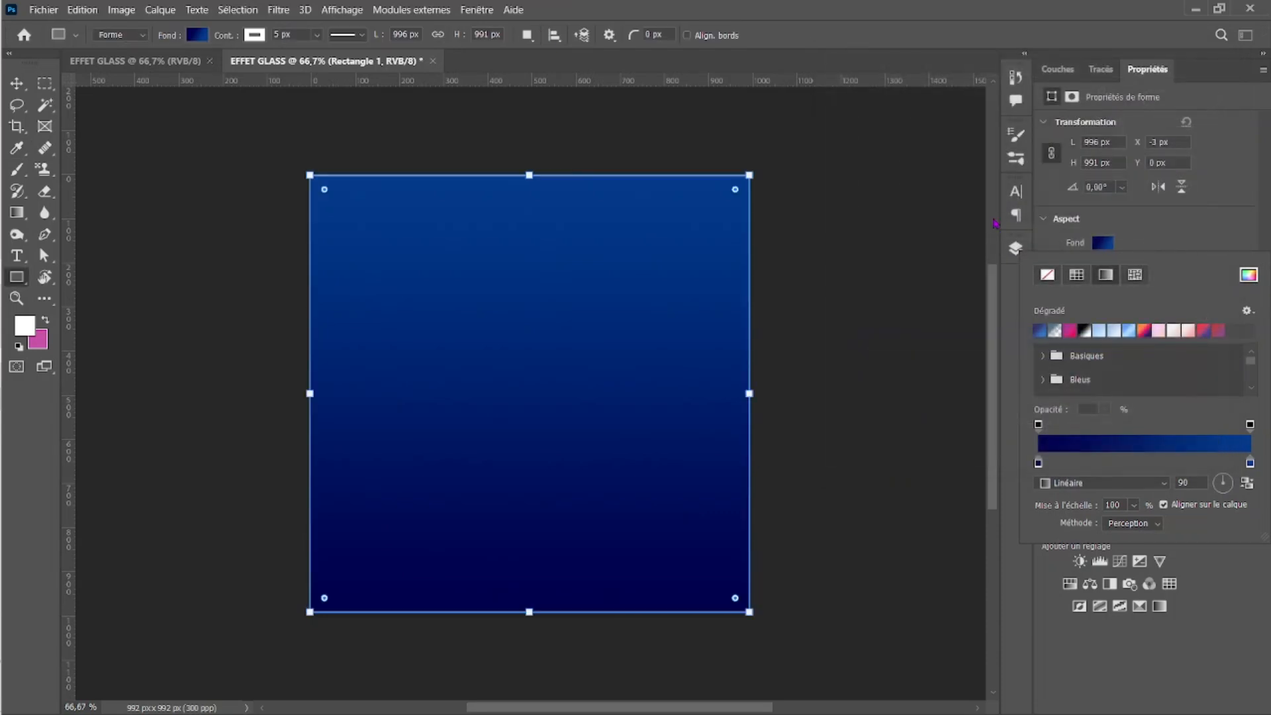
Step: Enlarge the rectangle to about 1014 × 1007 px and move it so it extends past every canvas edge
{"action": "left_click_drag", "start_coordinate": [528, 170], "coordinate": [528, 164]}
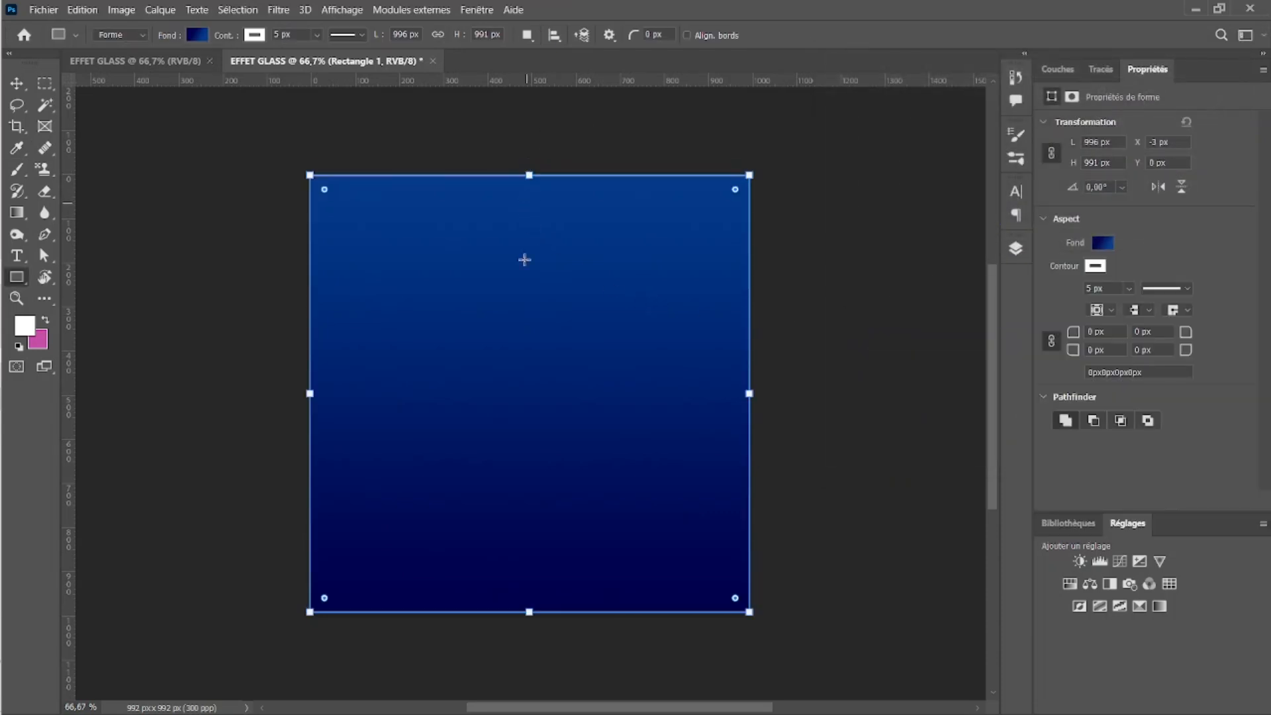
{"action": "left_click_drag", "start_coordinate": [529, 611], "coordinate": [533, 634]}
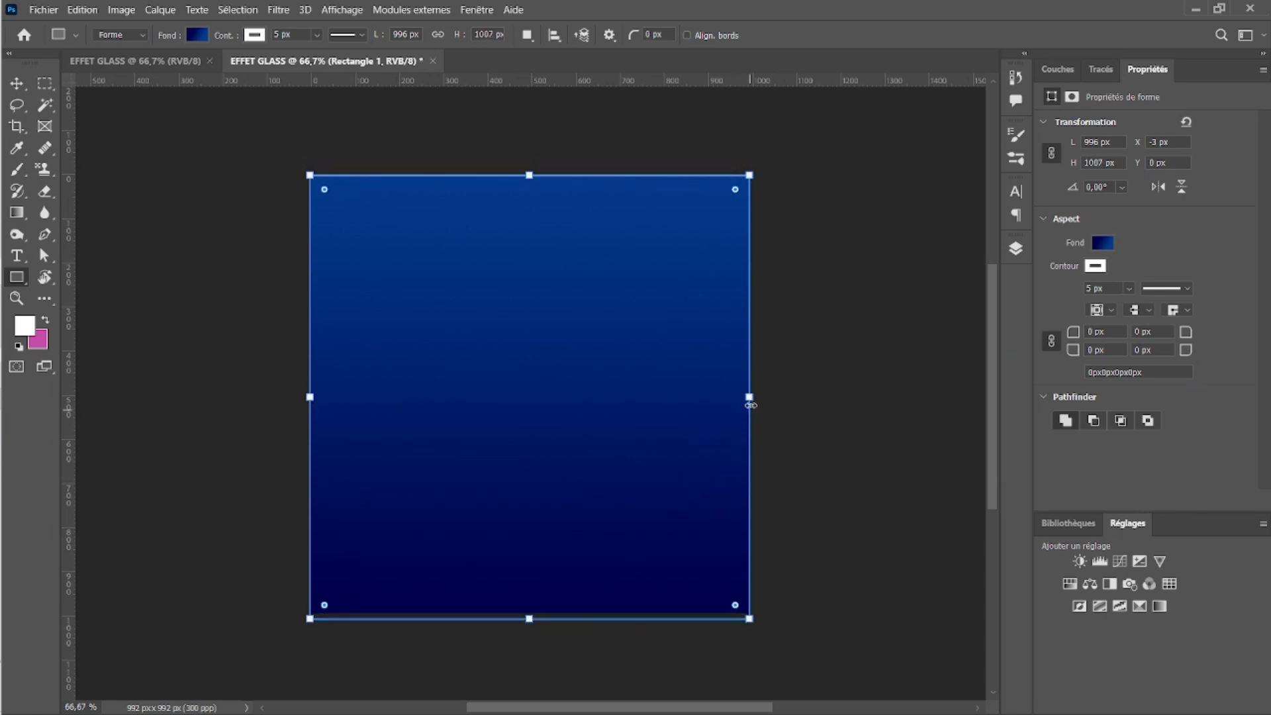
{"action": "left_click_drag", "start_coordinate": [749, 397], "coordinate": [756, 397]}
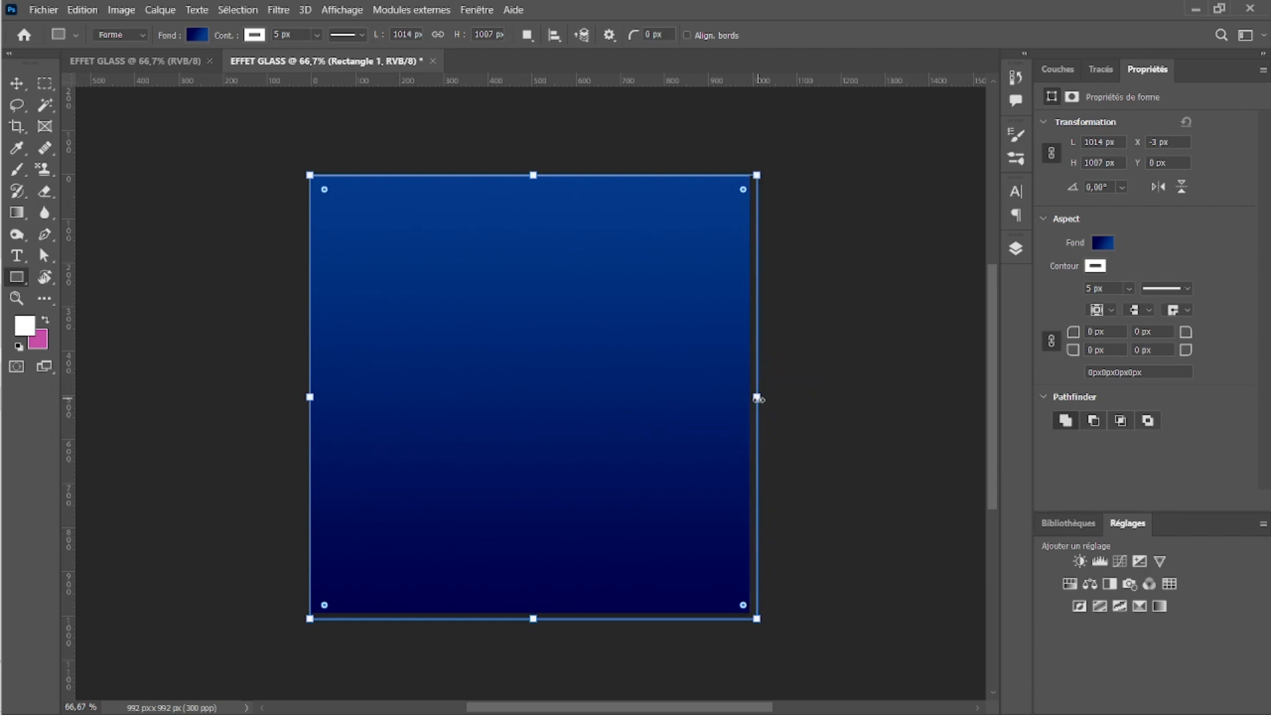
{"action": "key", "text": "v"}
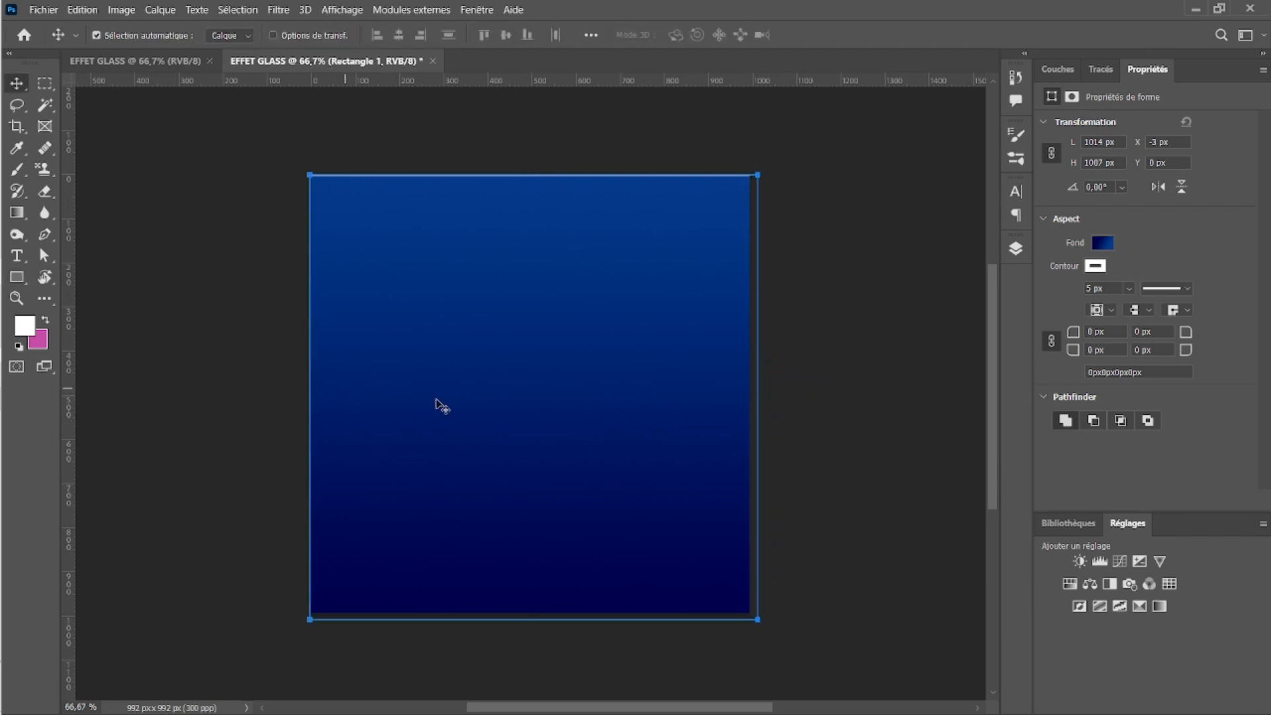
{"action": "mouse_move", "coordinate": [483, 367]}
{"action": "left_mouse_down"}
{"action": "mouse_move", "coordinate": [467, 358]}
{"action": "mouse_move", "coordinate": [485, 357]}
{"action": "left_mouse_up"}
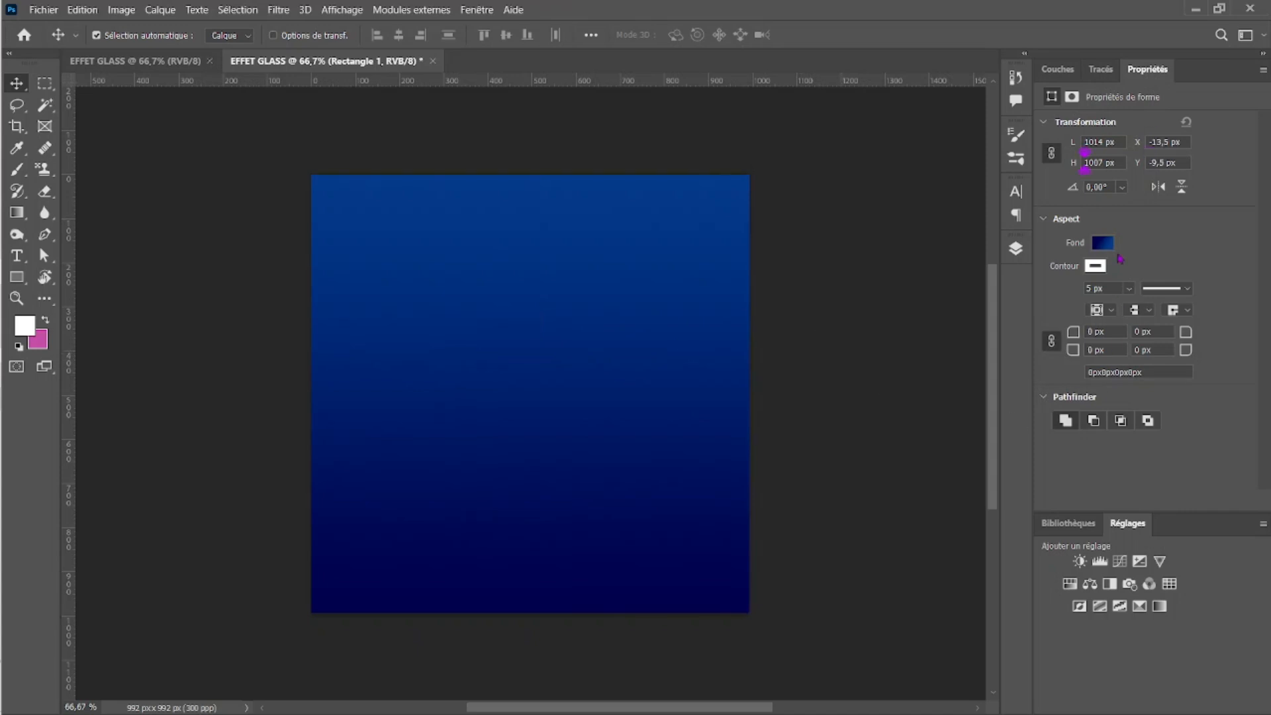
Step: Remove the rectangle's outline and deselect the shape
{"action": "left_click", "coordinate": [1099, 267]}
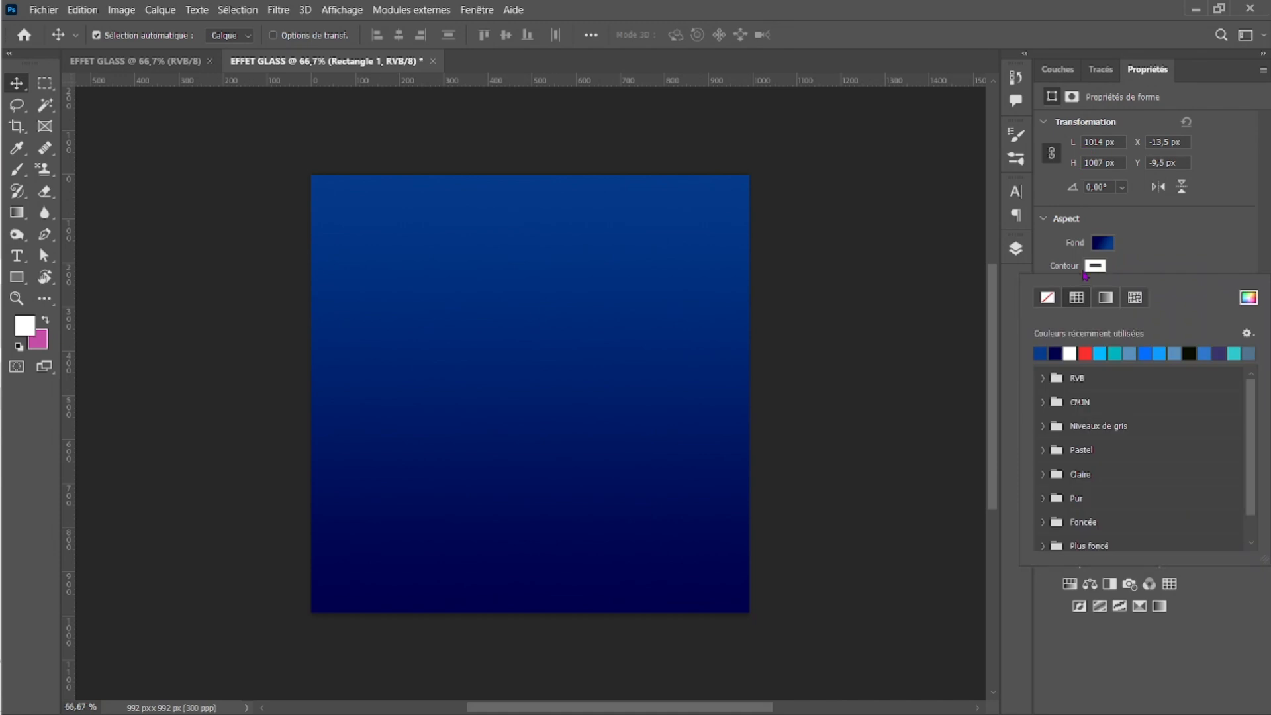
{"action": "left_click", "coordinate": [1048, 298]}
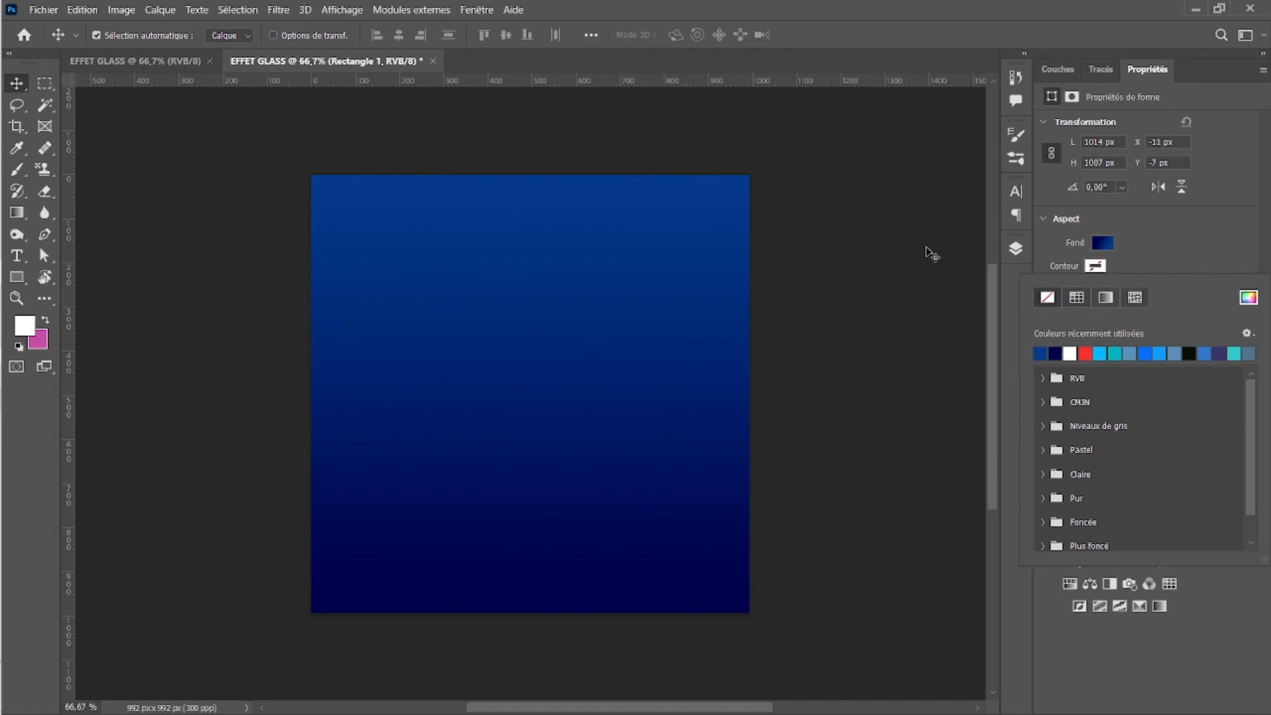
{"action": "left_click", "coordinate": [898, 231]}
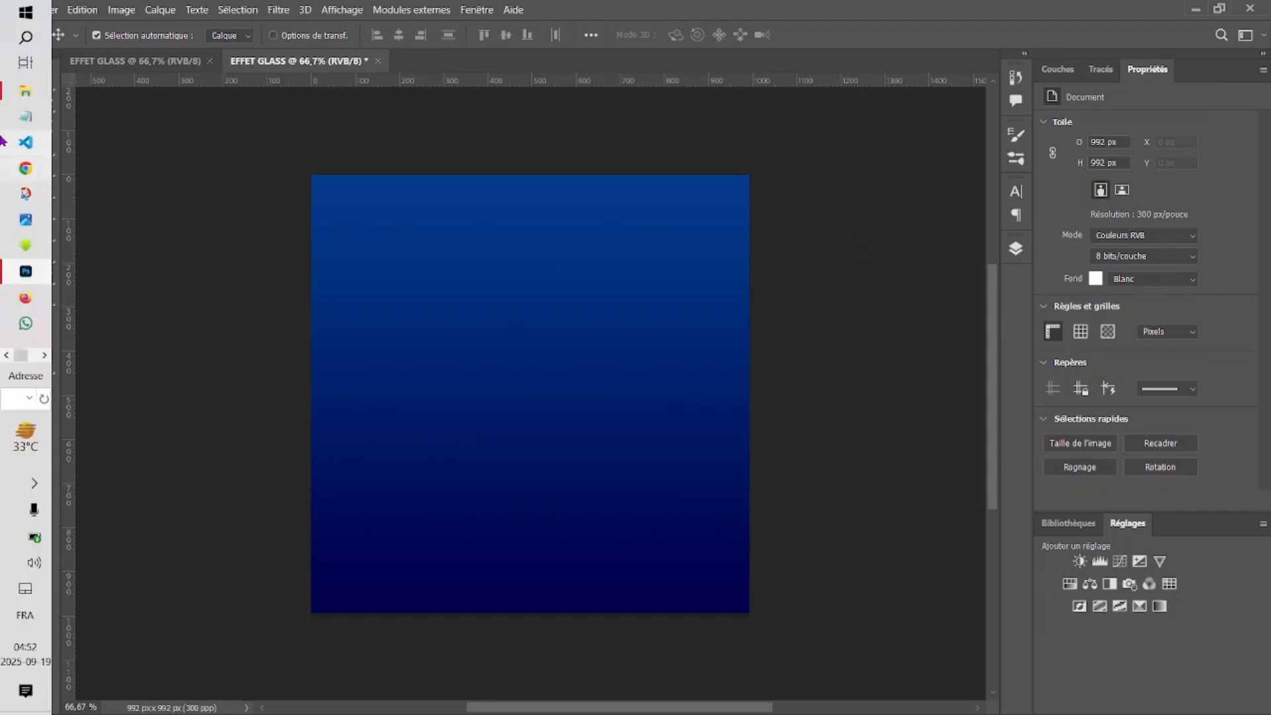
Step: Place the snow-covered-mountain-cloudy-sky-daytime image and scale it to about 19.3 % so it fills the canvas
{"action": "left_click", "coordinate": [24, 93]}
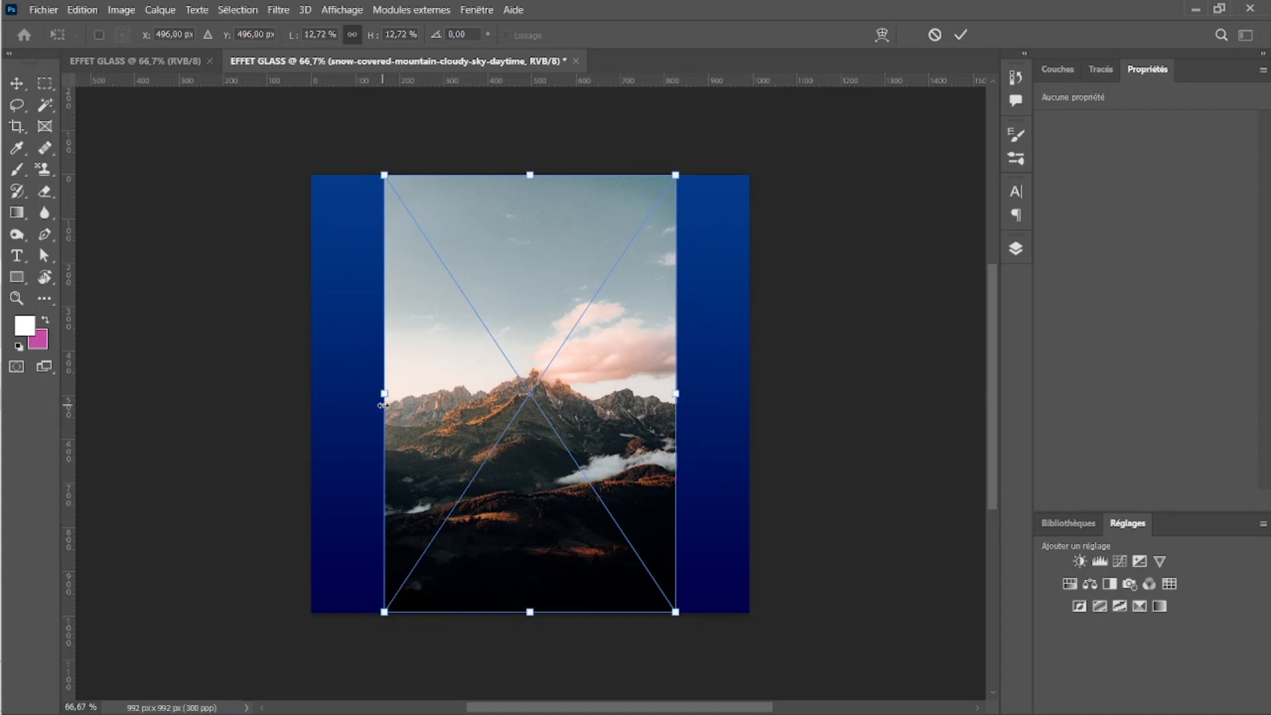
{"action": "left_click_drag", "start_coordinate": [384, 393], "coordinate": [306, 394]}
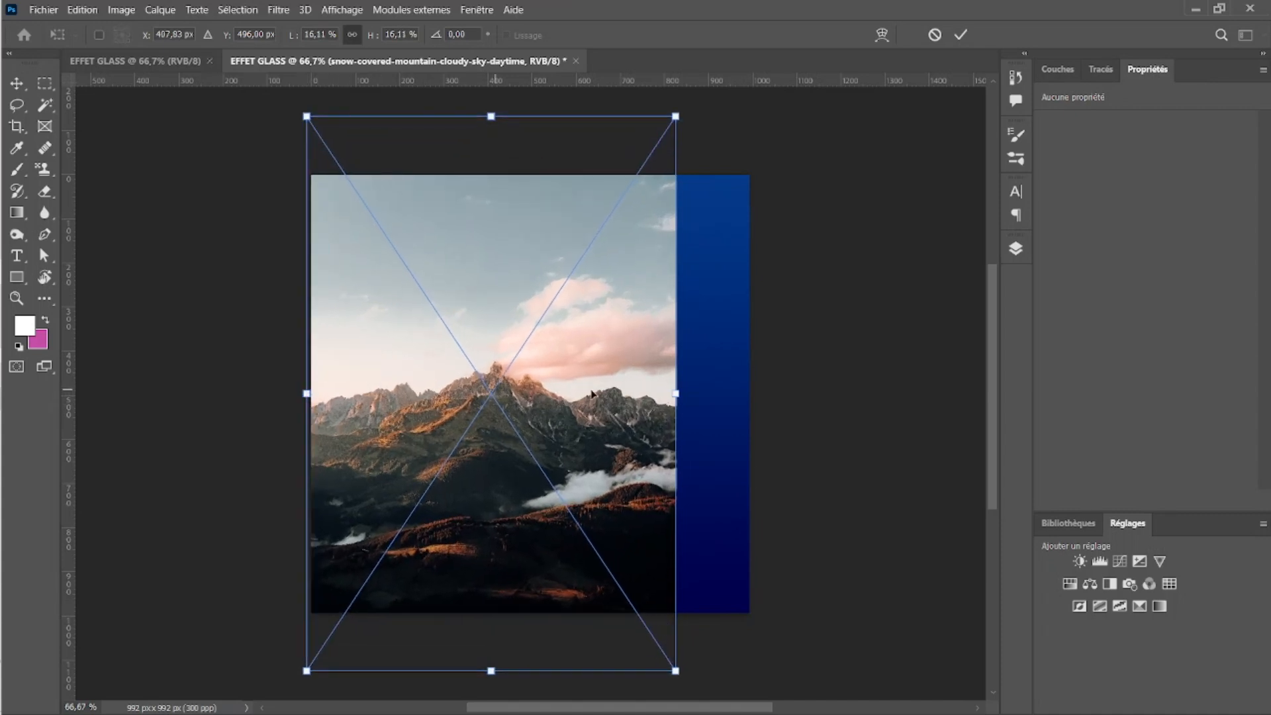
{"action": "left_click_drag", "start_coordinate": [675, 394], "coordinate": [747, 395]}
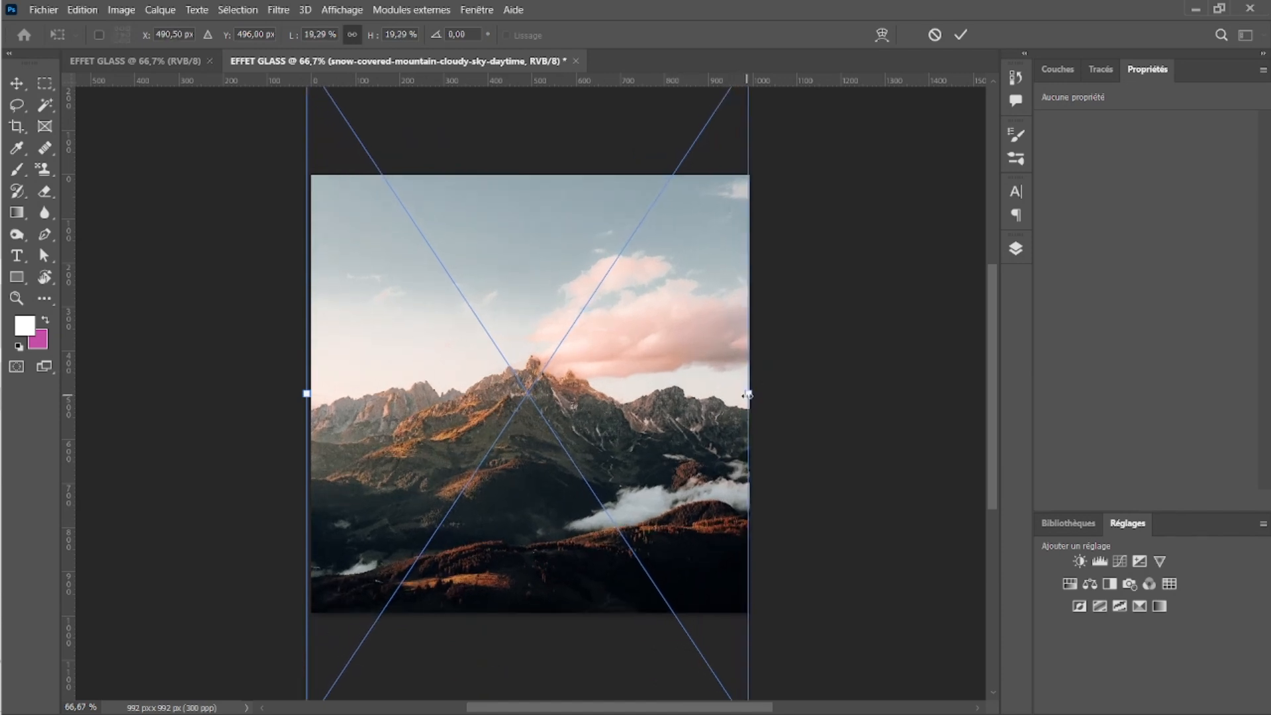
{"action": "key", "text": "Return"}
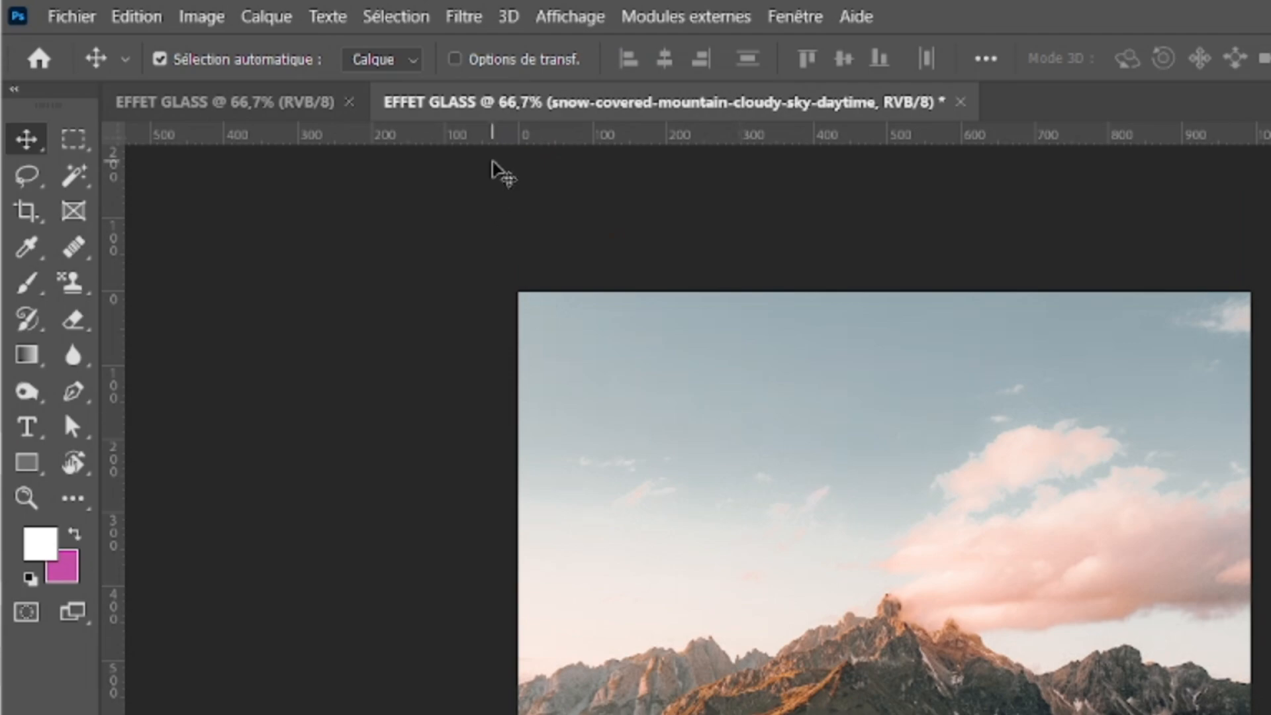
Step: Apply a very strong Field Blur (Flou de profondeur de champ) to the mountain image and display the layer list
{"action": "left_click", "coordinate": [463, 16]}
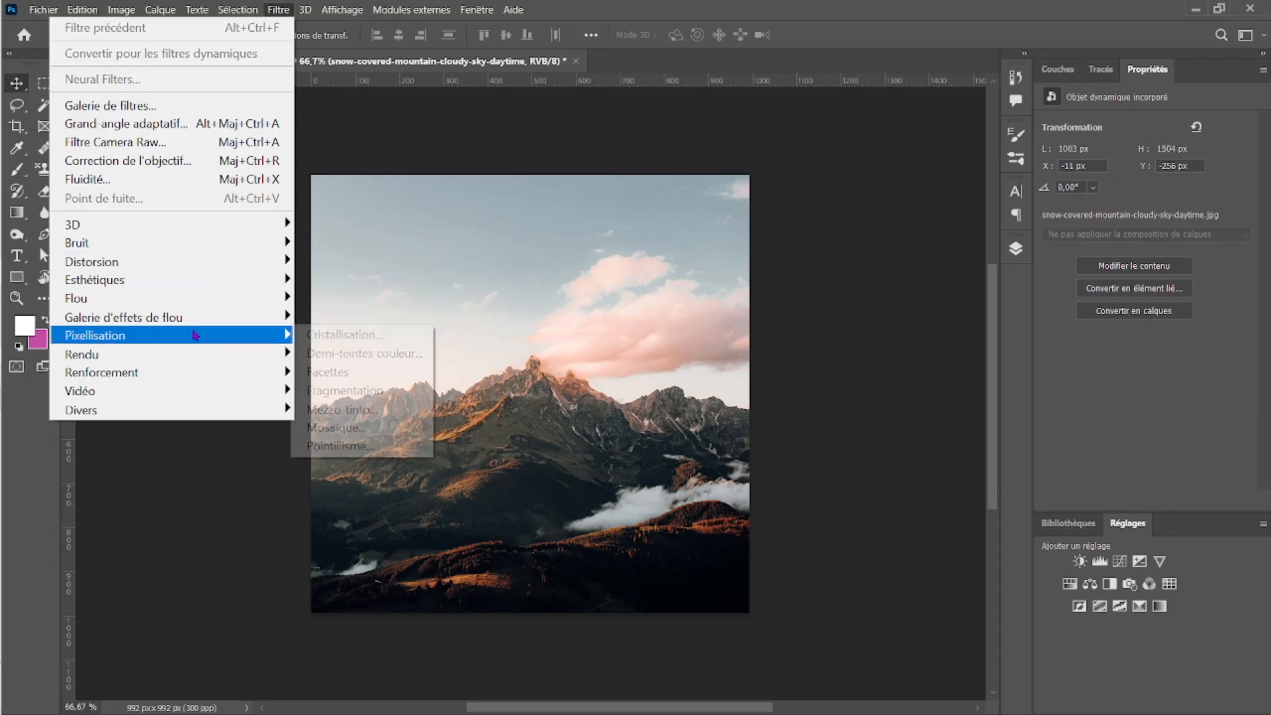
{"action": "mouse_move", "coordinate": [325, 539]}
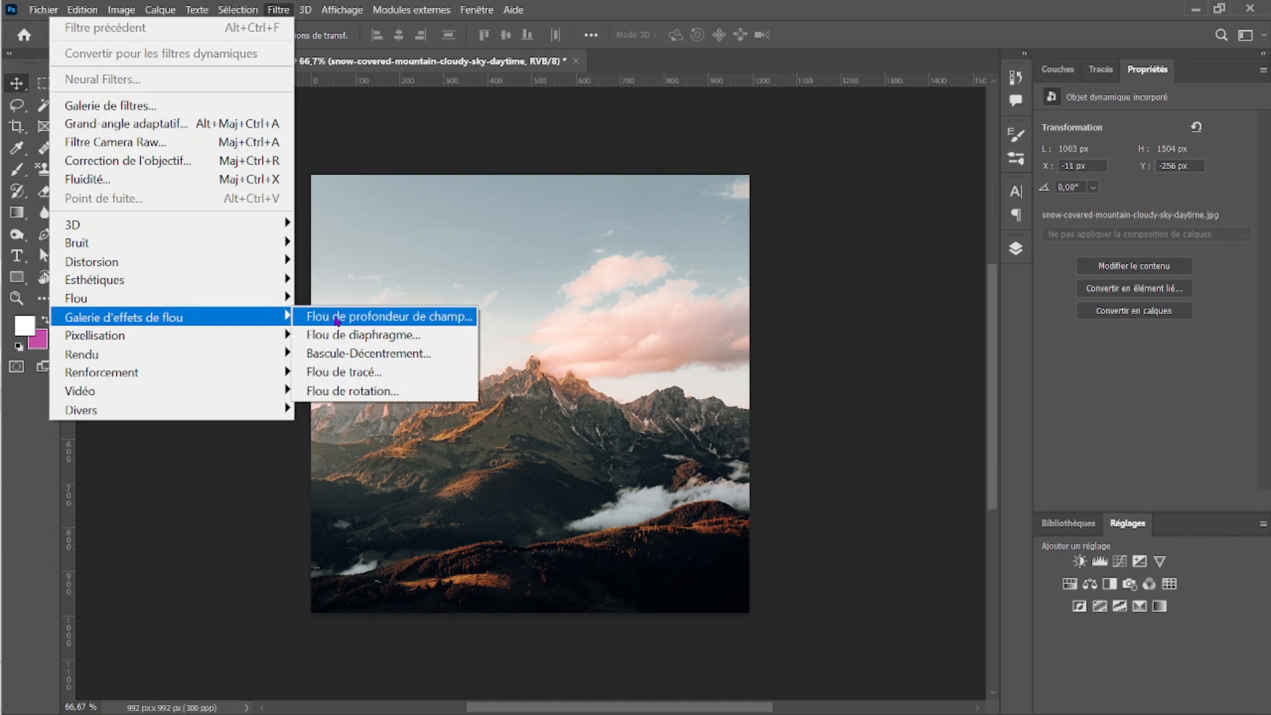
{"action": "left_click", "coordinate": [356, 320]}
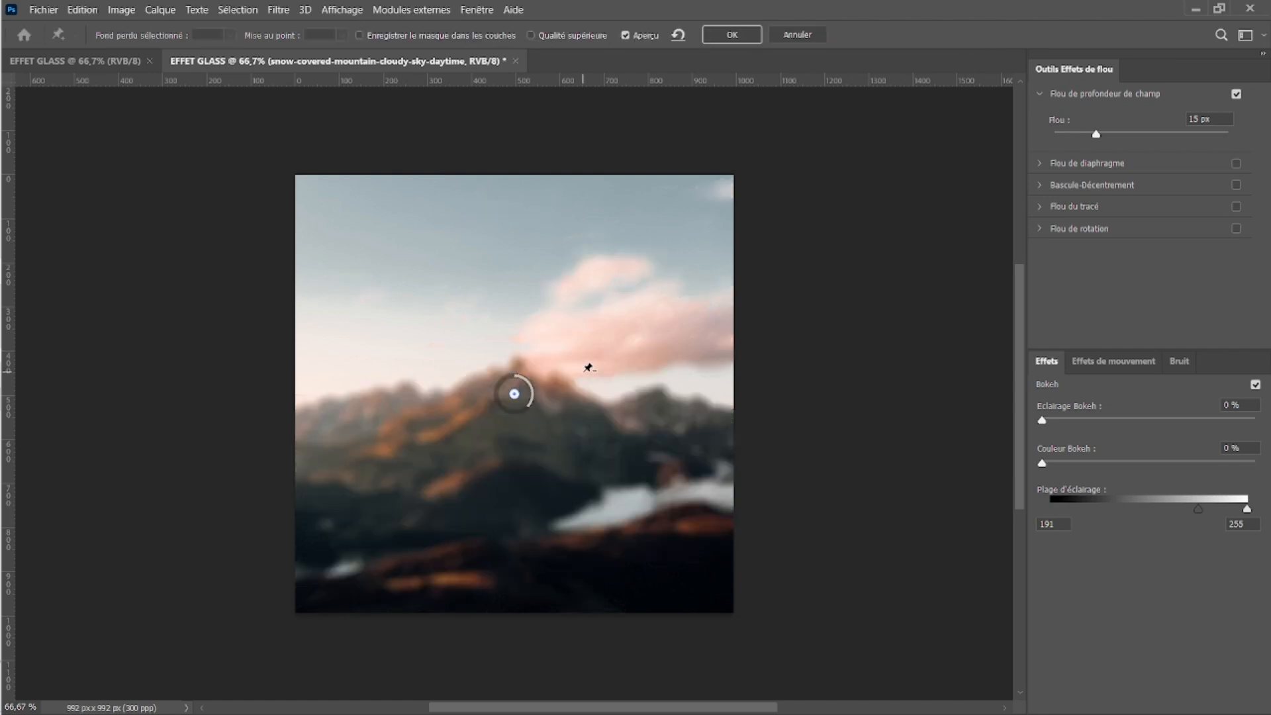
{"action": "left_click_drag", "start_coordinate": [531, 410], "coordinate": [505, 385]}
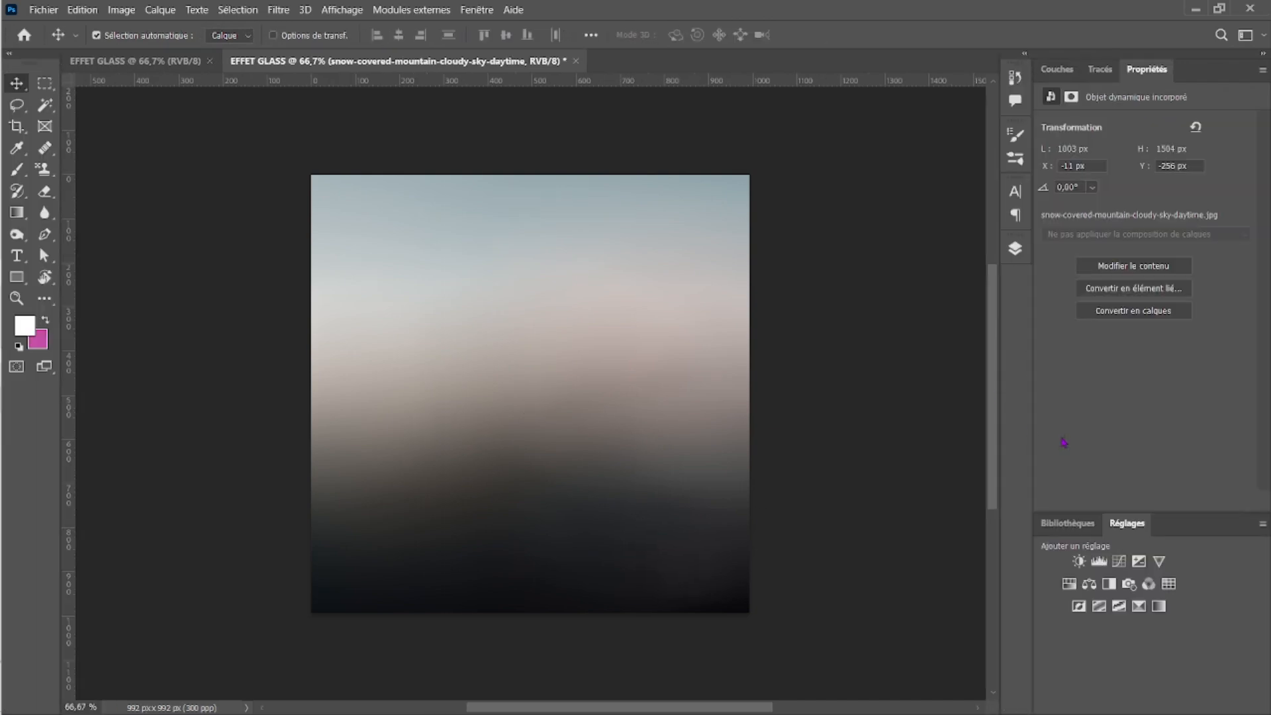
{"action": "left_click", "coordinate": [1016, 249]}
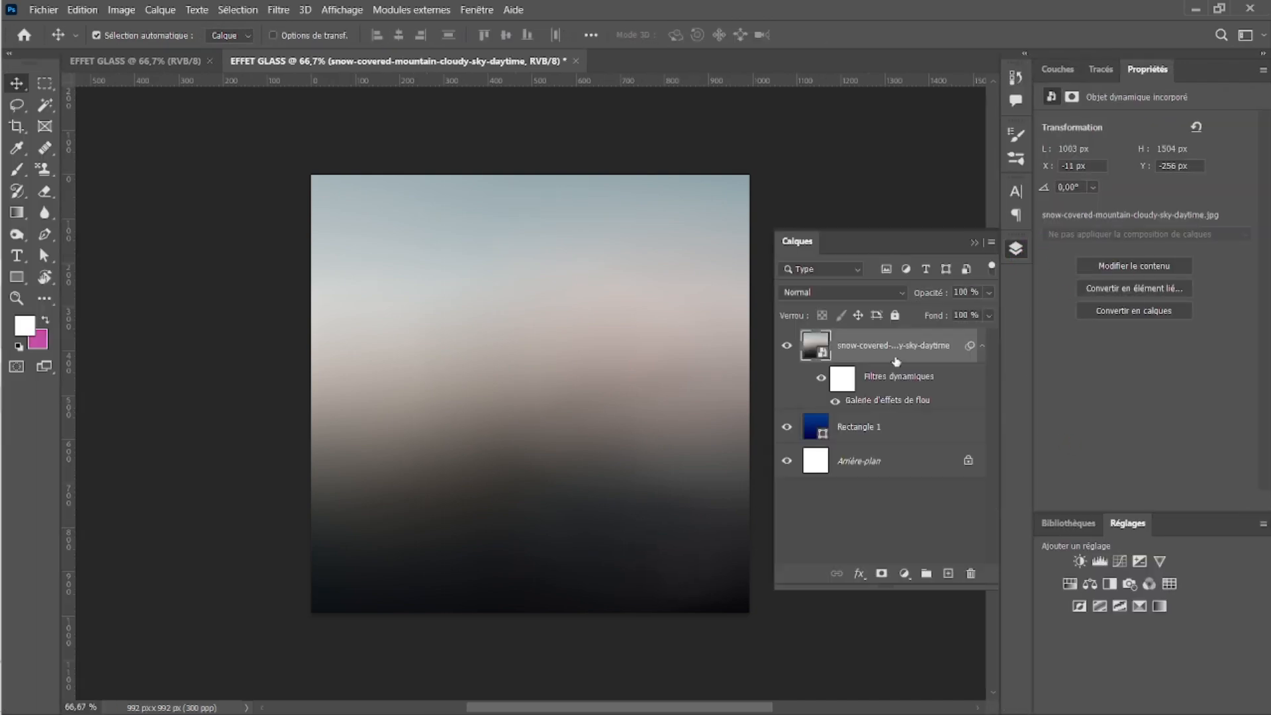
Step: Move the Rectangle 1 layer above the blurred mountain photo and set its opacity to 74 %
{"action": "left_click_drag", "start_coordinate": [864, 430], "coordinate": [888, 332]}
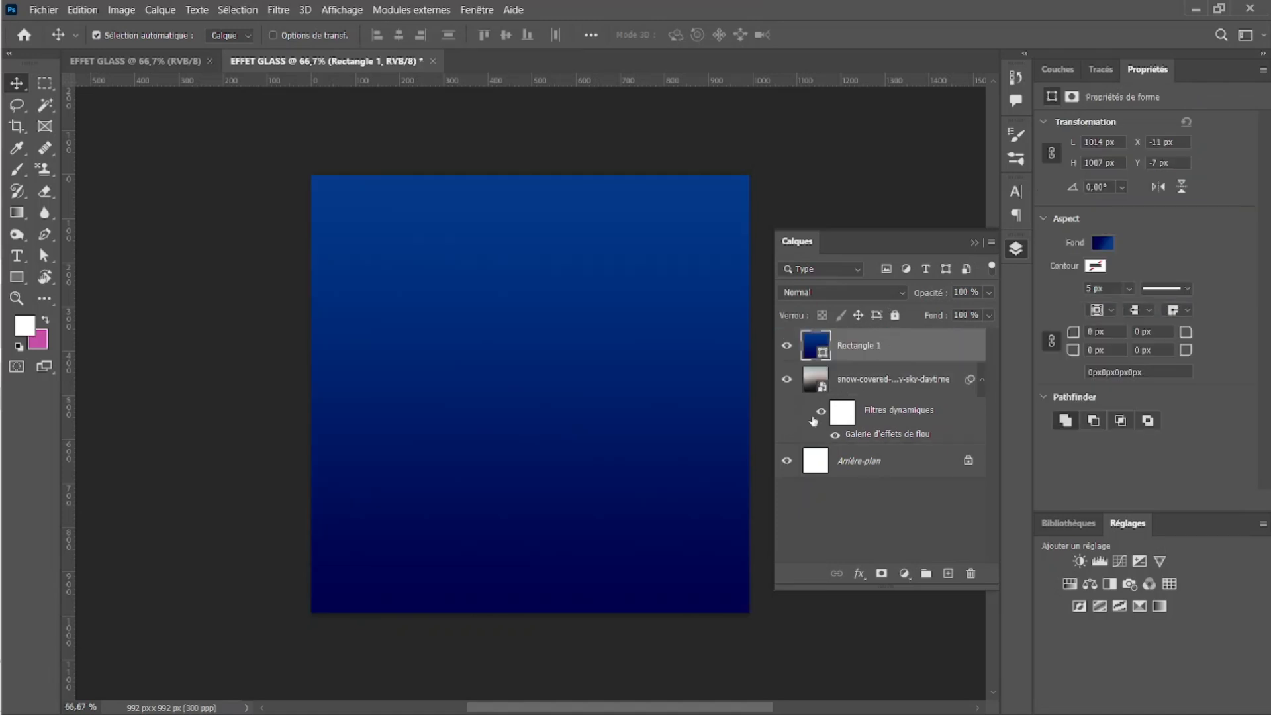
{"action": "left_click_drag", "start_coordinate": [936, 298], "coordinate": [930, 297]}
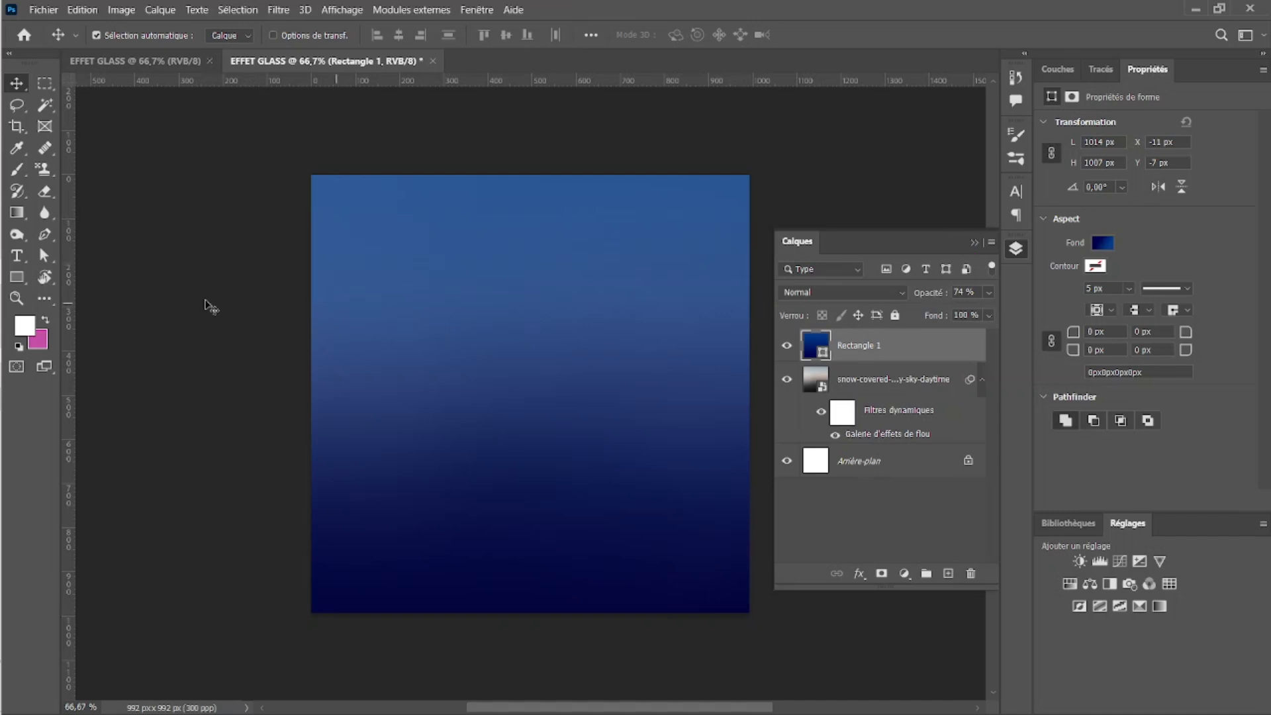
Step: Draw a rectangle about 599 × 309 px in the middle of the canvas and move it up to about Y 288 px
{"action": "left_click", "coordinate": [14, 282]}
{"action": "right_click", "coordinate": [14, 282]}
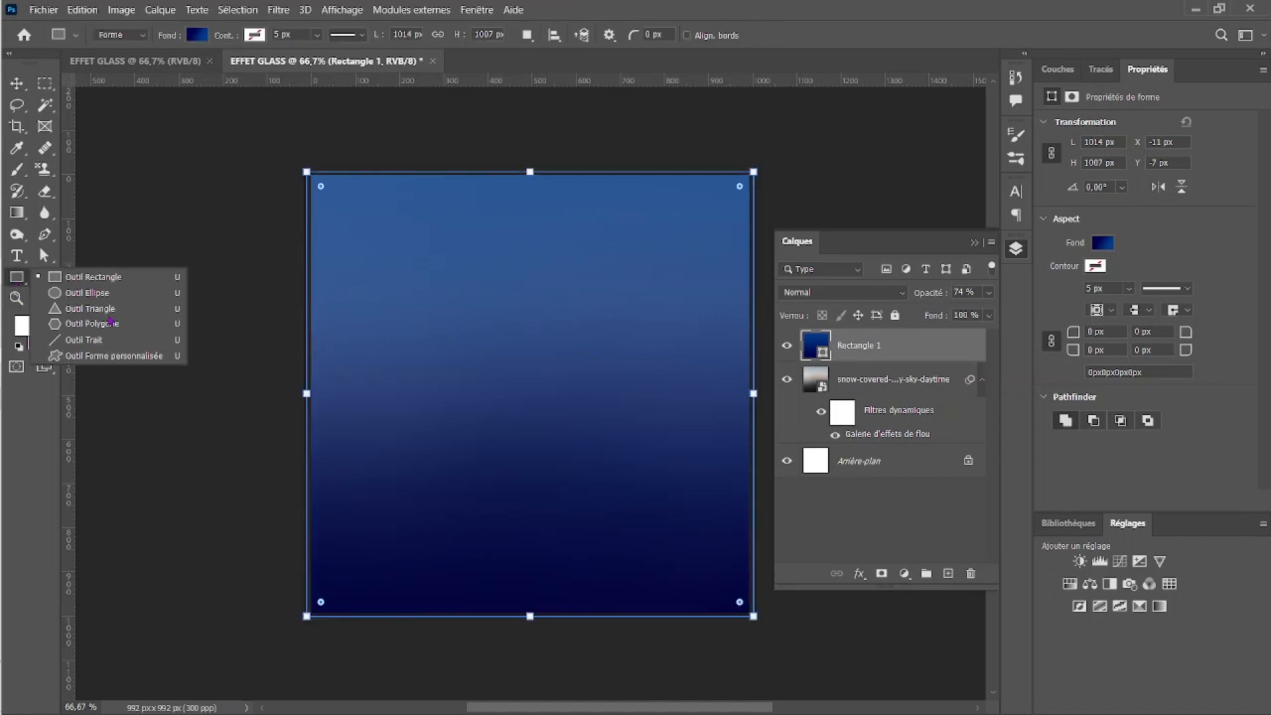
{"action": "left_click", "coordinate": [133, 278]}
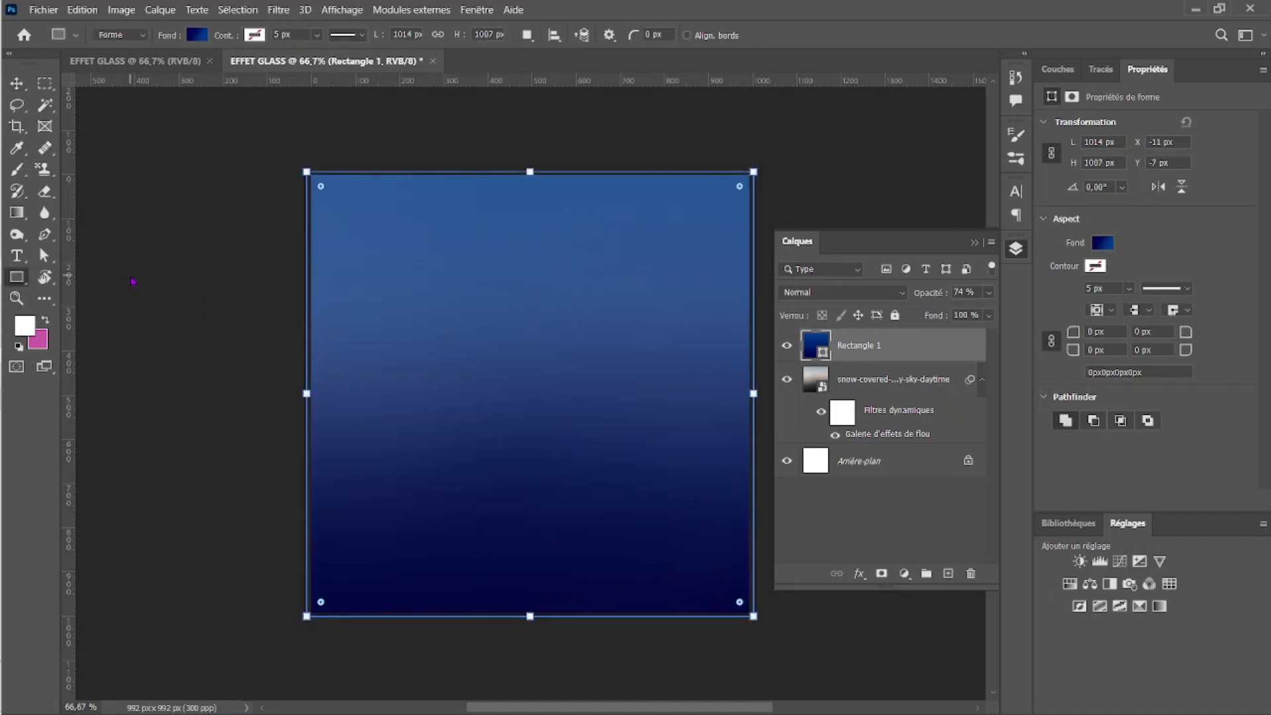
{"action": "left_click_drag", "start_coordinate": [396, 326], "coordinate": [660, 462]}
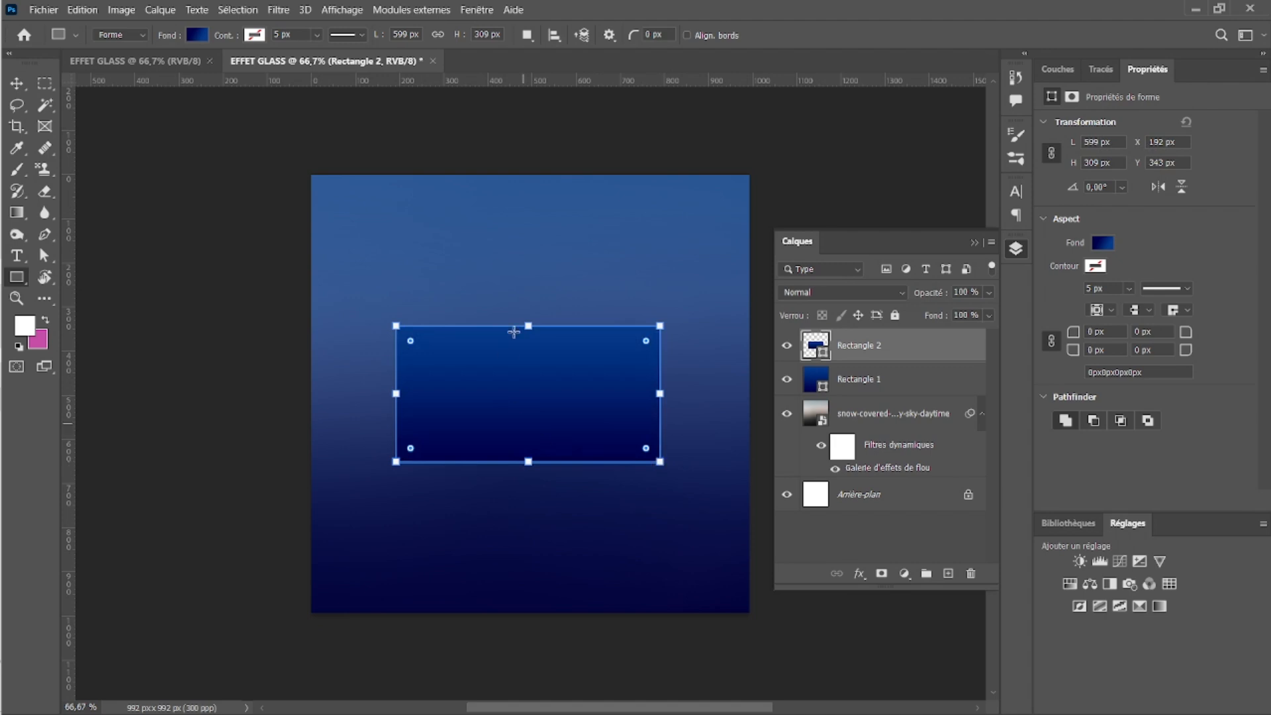
{"action": "key", "text": "v"}
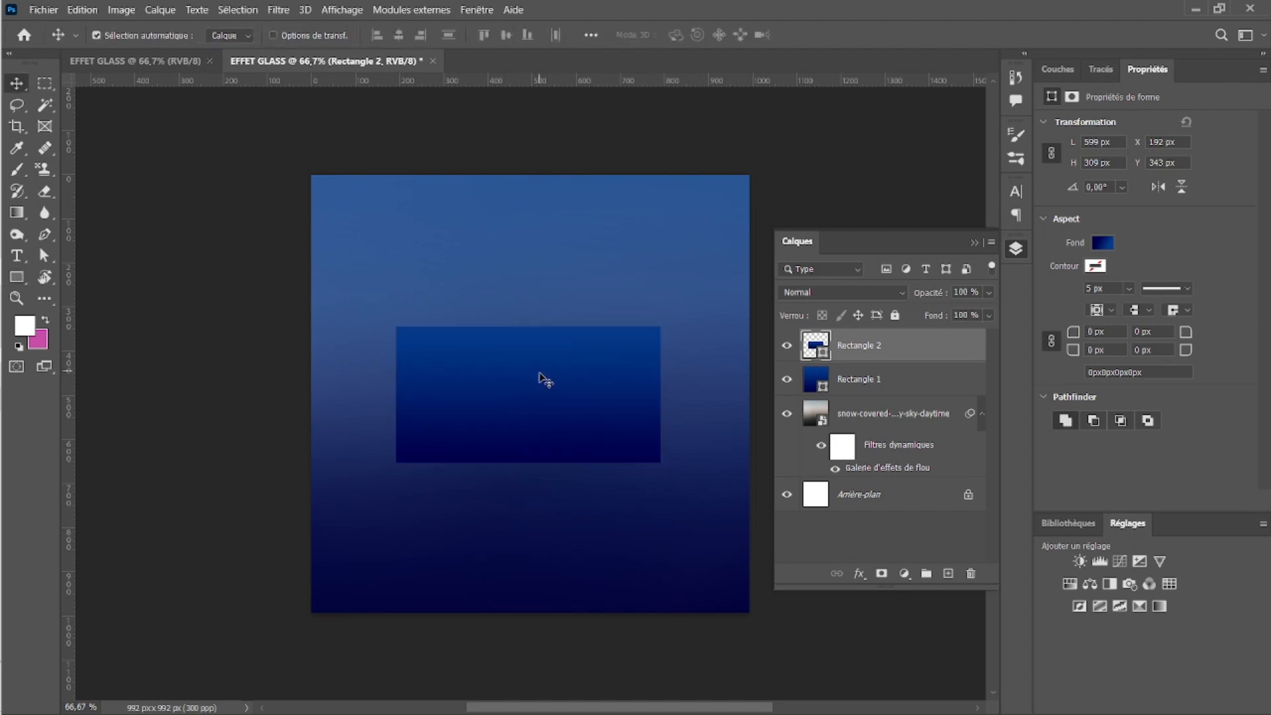
{"action": "left_click_drag", "start_coordinate": [539, 373], "coordinate": [533, 353]}
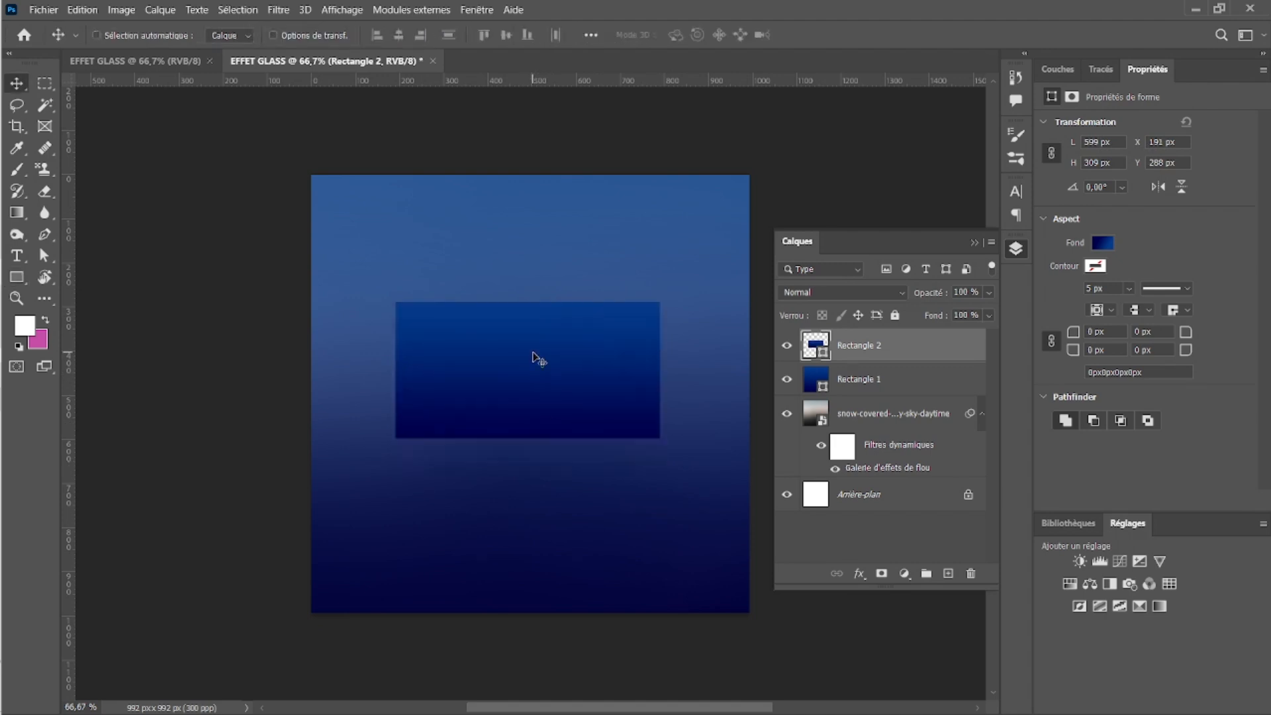
{"action": "key", "text": "ctrl+t"}
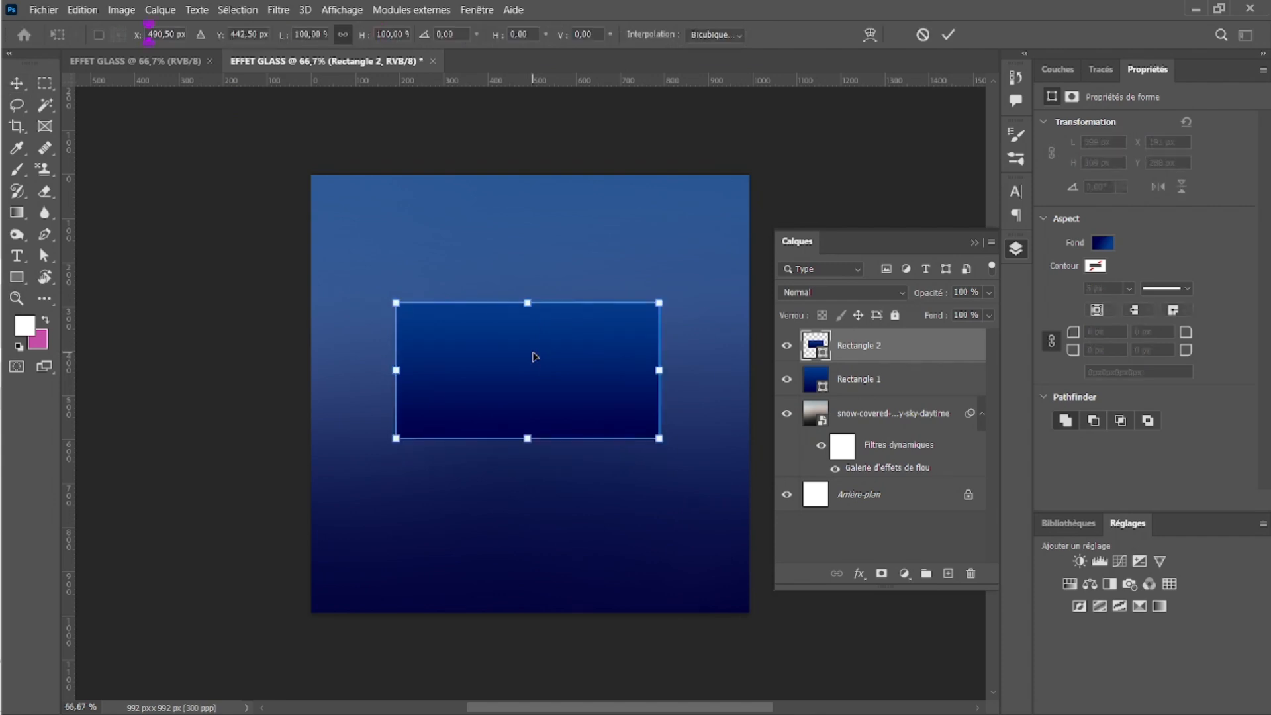
{"action": "key", "text": "Return"}
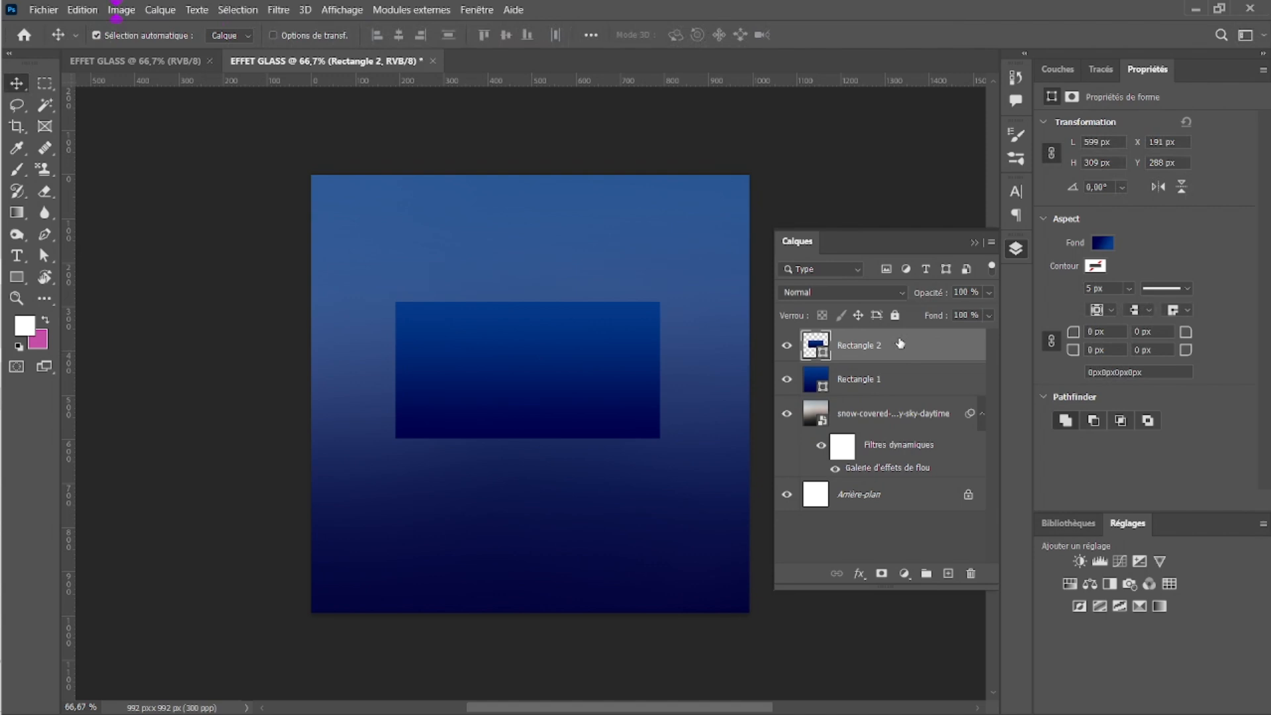
Step: Duplicate the Rectangle 2 layer twice
{"action": "key", "text": "ctrl"}
{"action": "key", "text": "ctrl+j"}
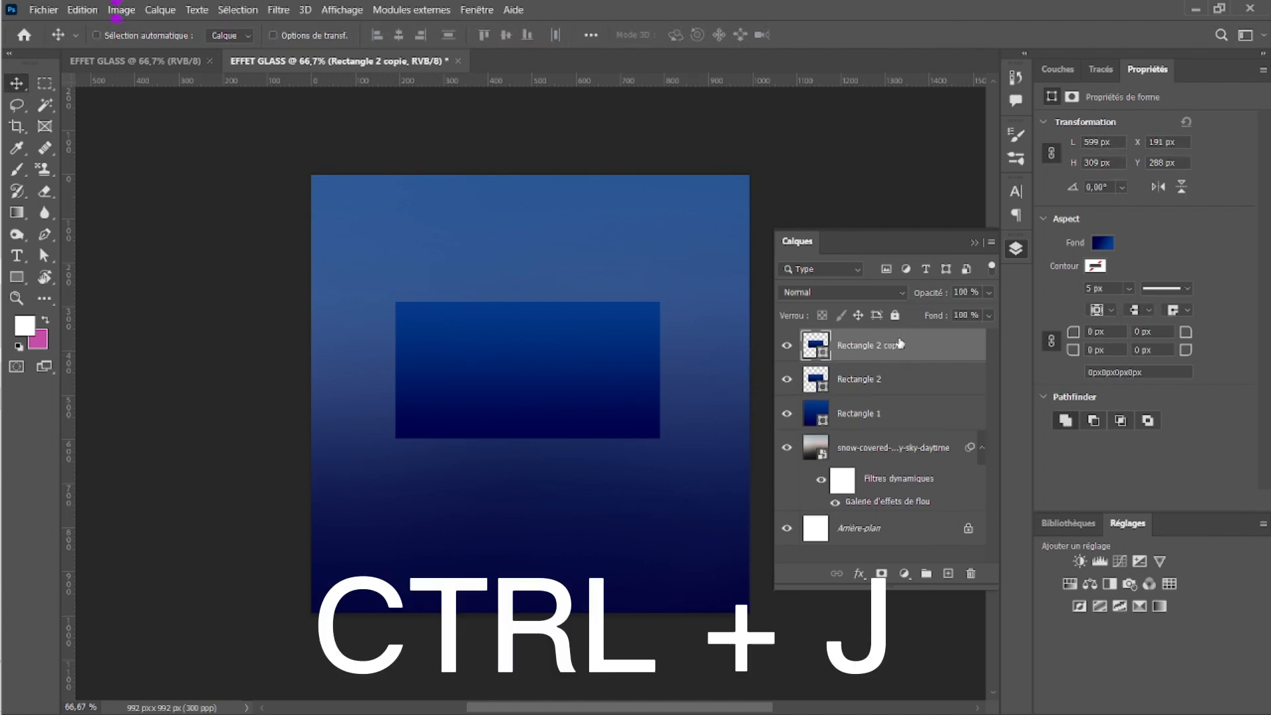
{"action": "key", "text": "ctrl+j"}
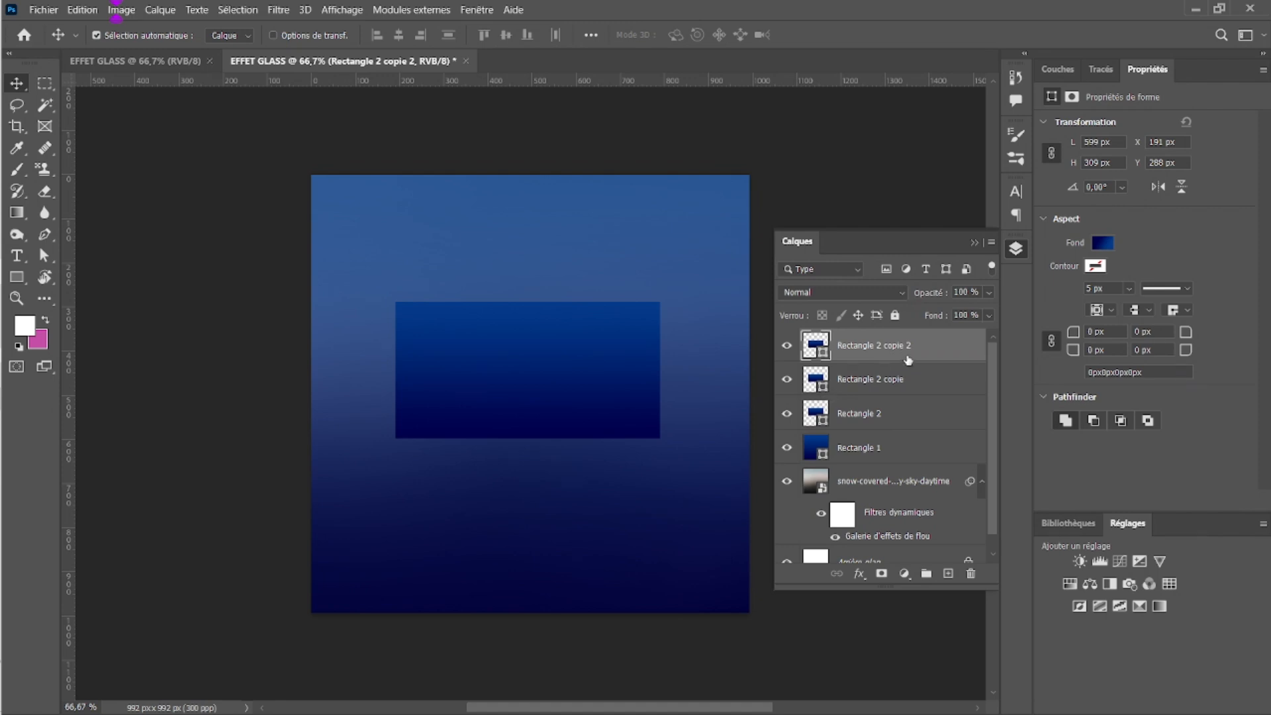
Step: Group Rectangle 2 and its two copies and name the group REC
{"action": "left_click", "coordinate": [907, 380], "text": "ctrl"}
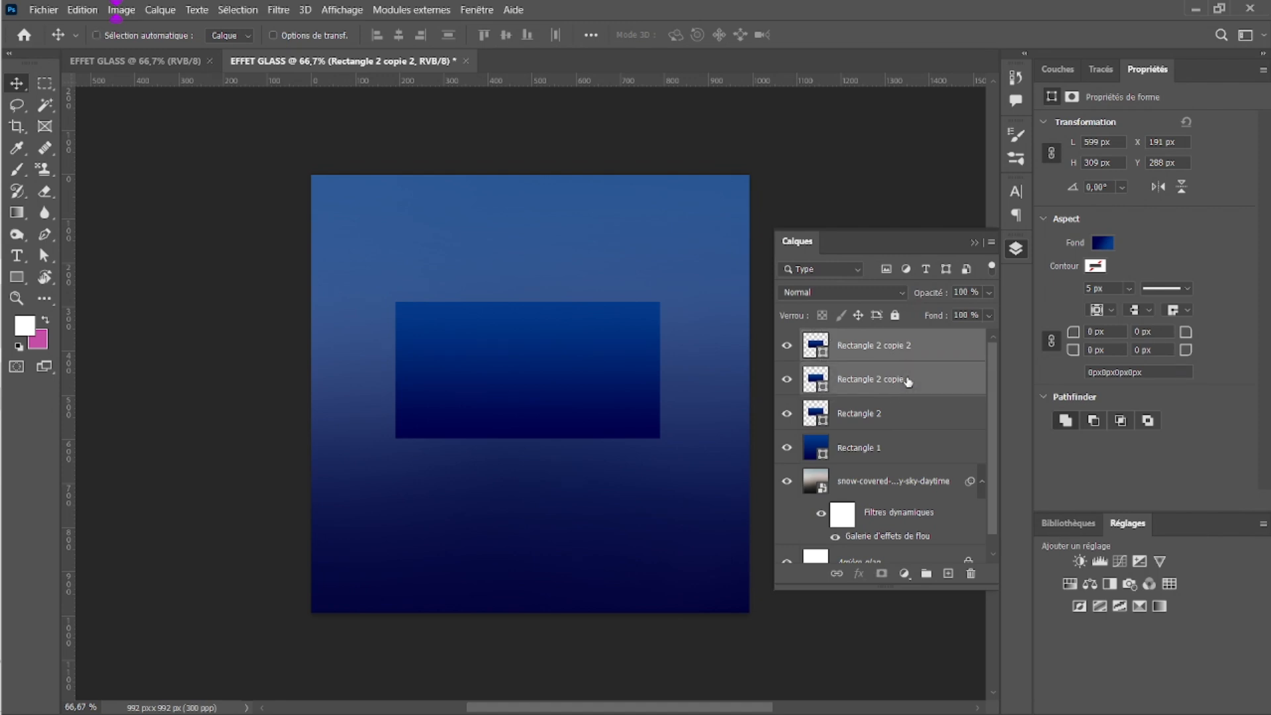
{"action": "left_click", "coordinate": [905, 420], "text": "ctrl"}
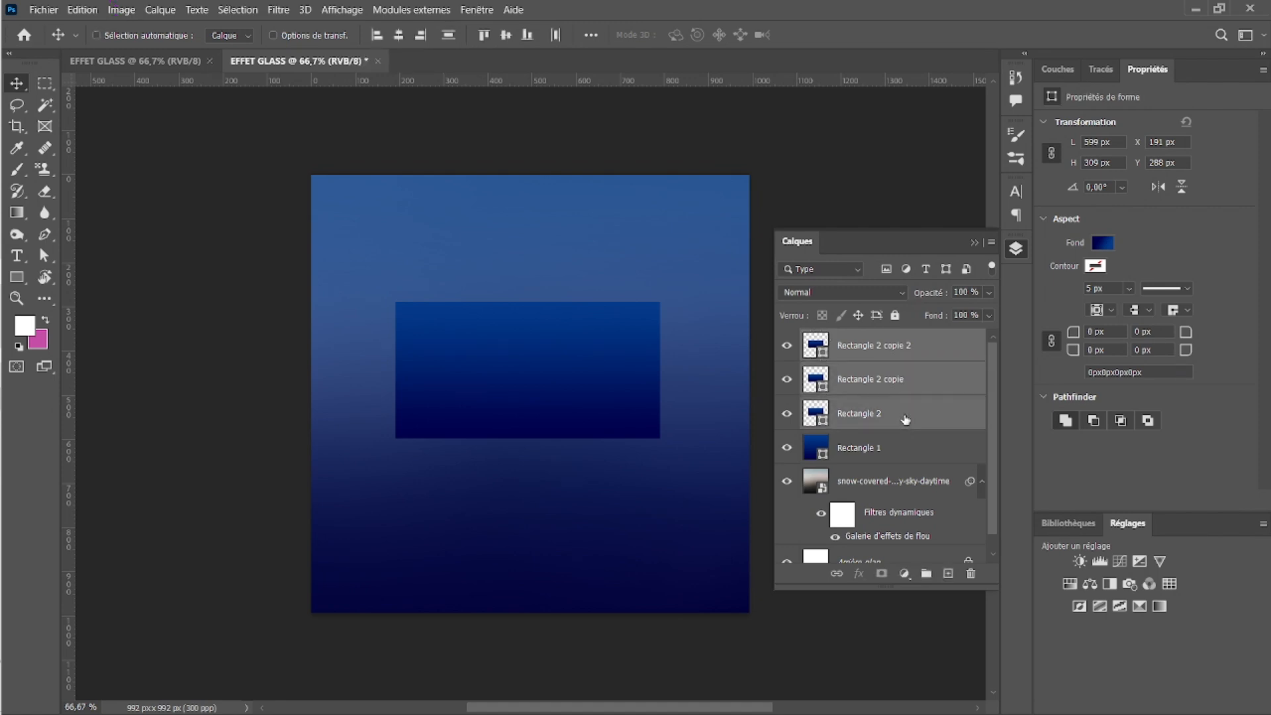
{"action": "key", "text": "ctrl+g"}
{"action": "double_click", "coordinate": [849, 337]}
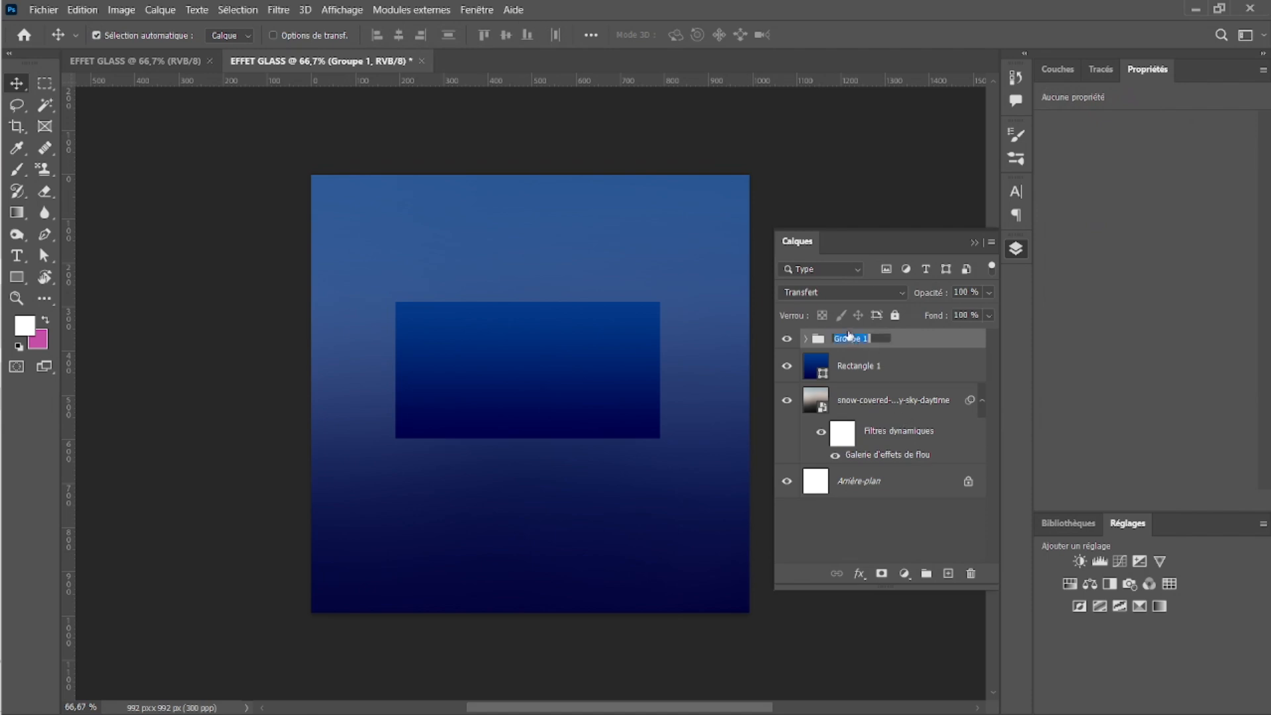
{"action": "type", "text": "CAR"}
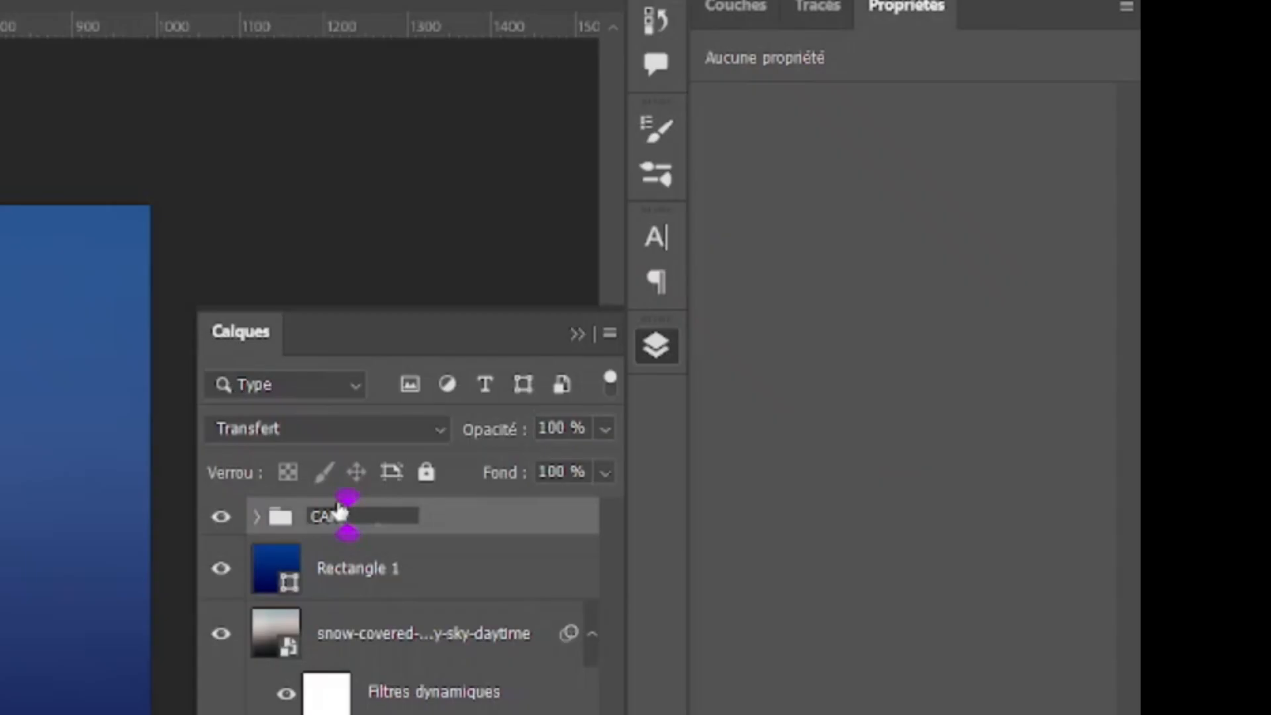
{"action": "key", "text": "BackSpace"}
{"action": "key", "text": "BackSpace"}
{"action": "key", "text": "BackSpace"}
{"action": "type", "text": "REC"}
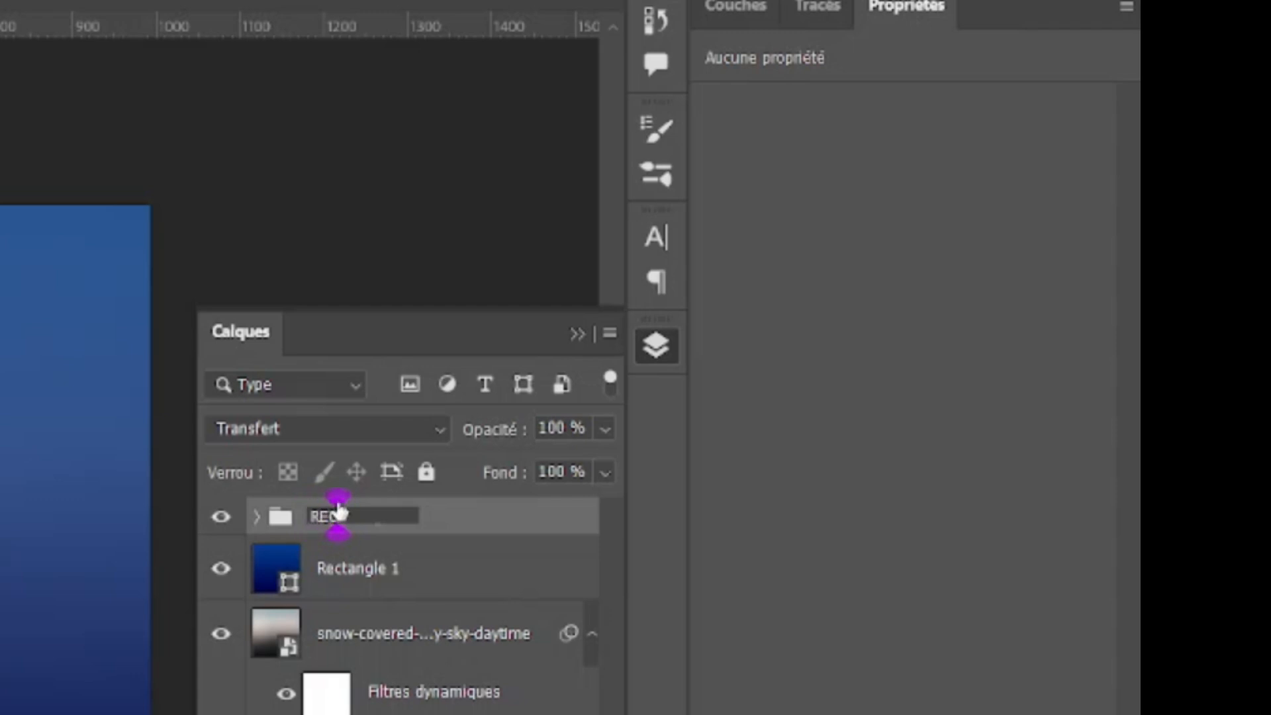
{"action": "left_click", "coordinate": [338, 510]}
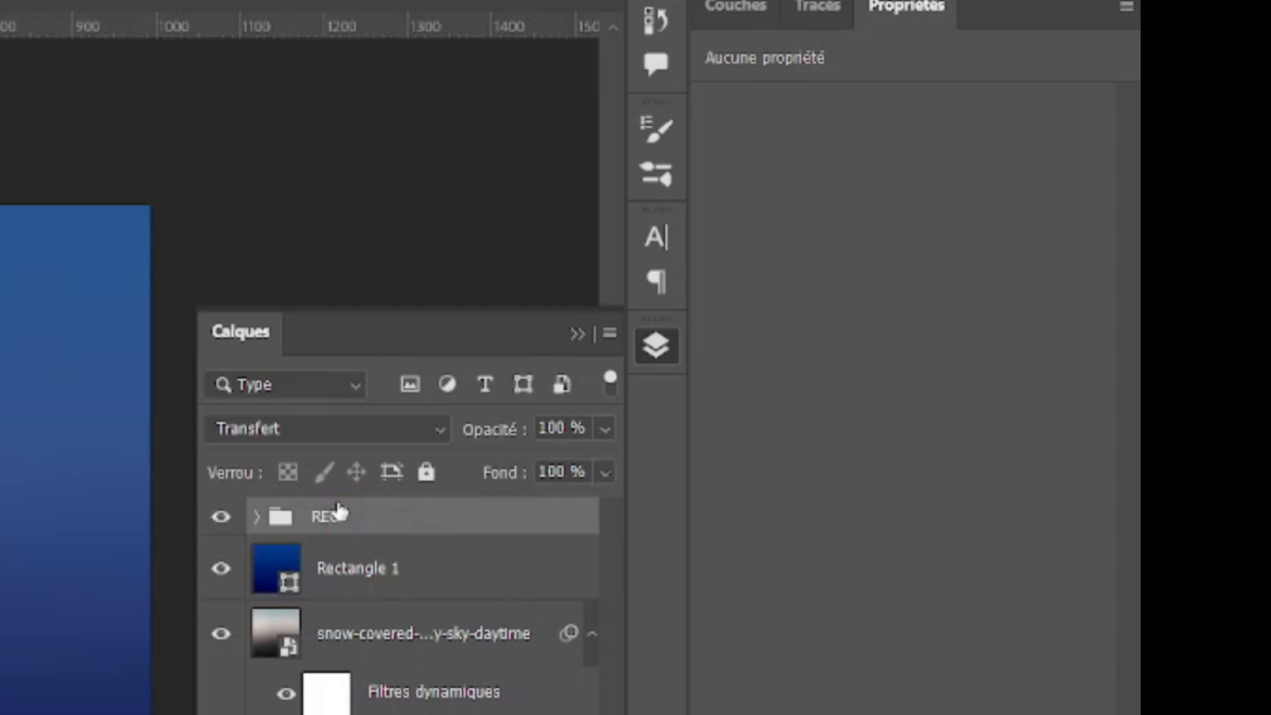
Step: Remove the fill from the two Rectangle 2 copies inside the REC group
{"action": "left_click", "coordinate": [257, 517]}
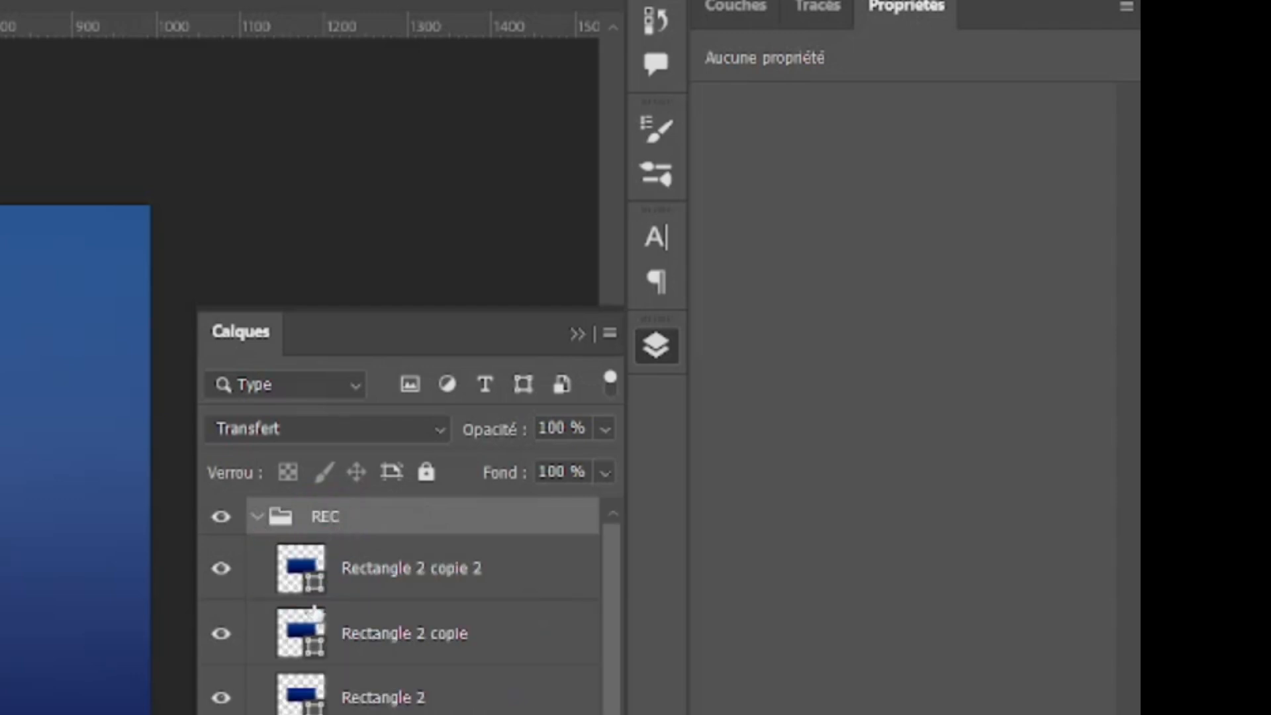
{"action": "left_click", "coordinate": [396, 568]}
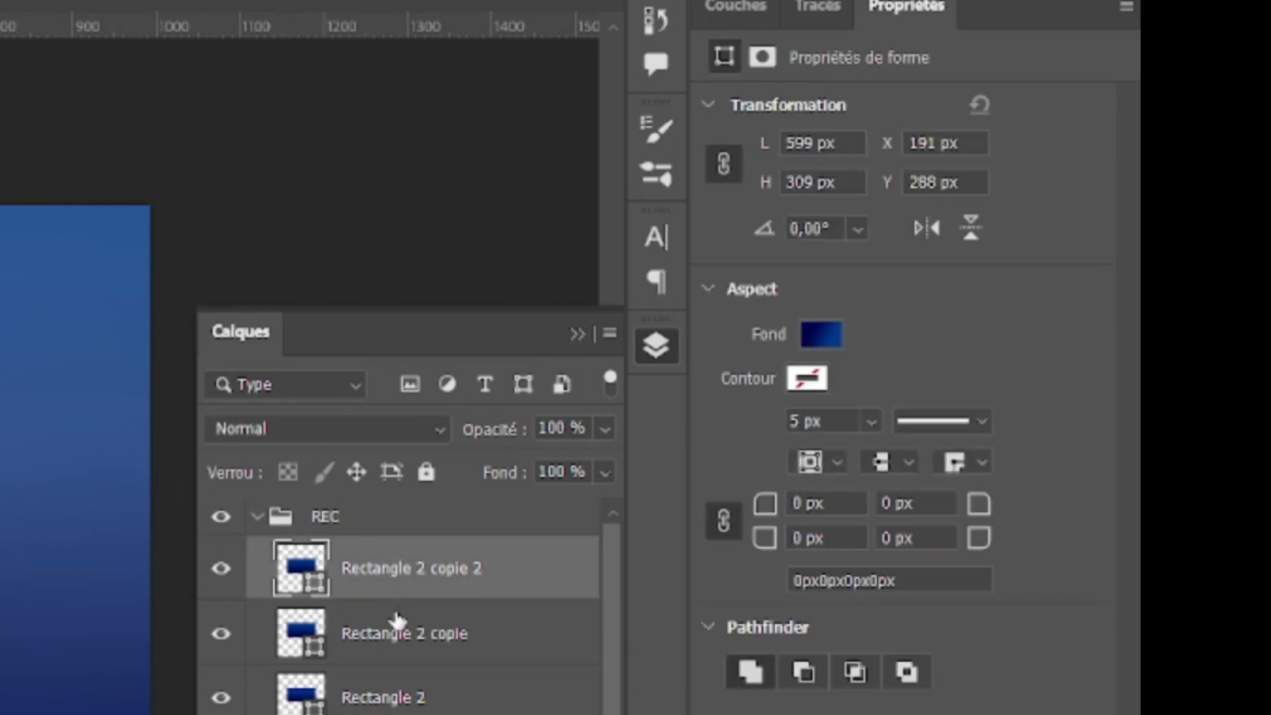
{"action": "left_click", "coordinate": [392, 635], "text": "shift"}
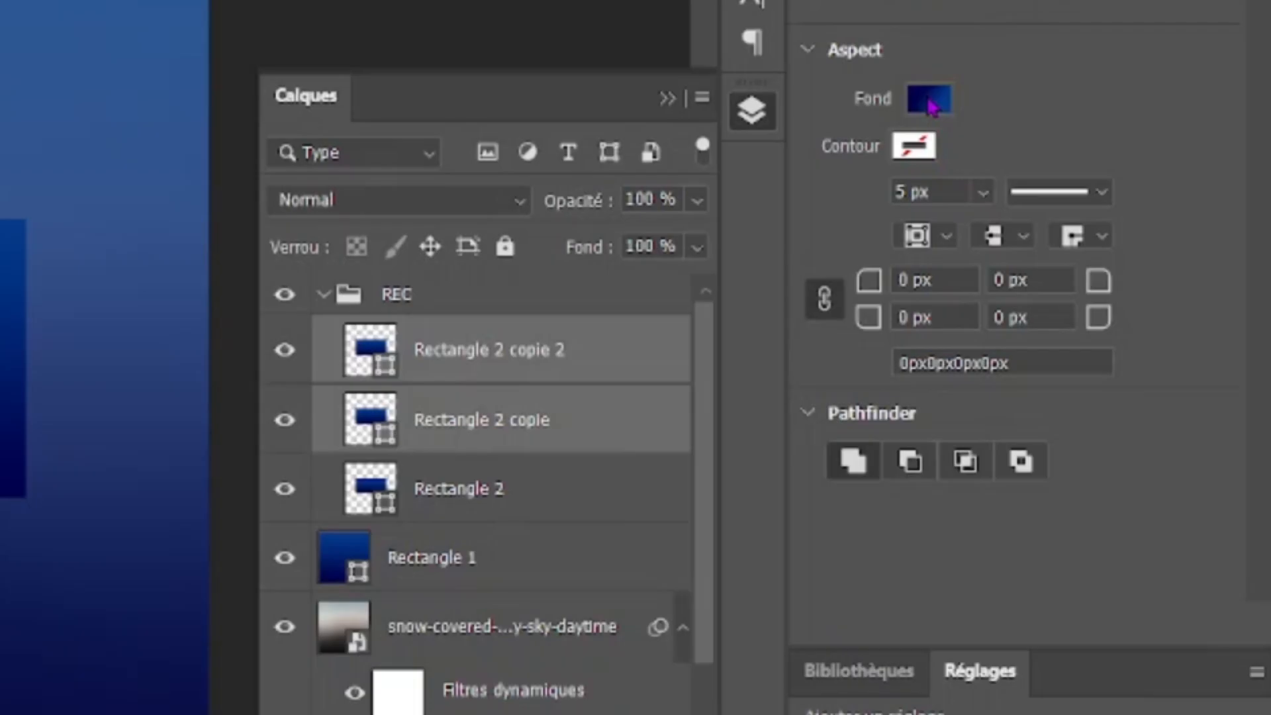
{"action": "left_click", "coordinate": [823, 339]}
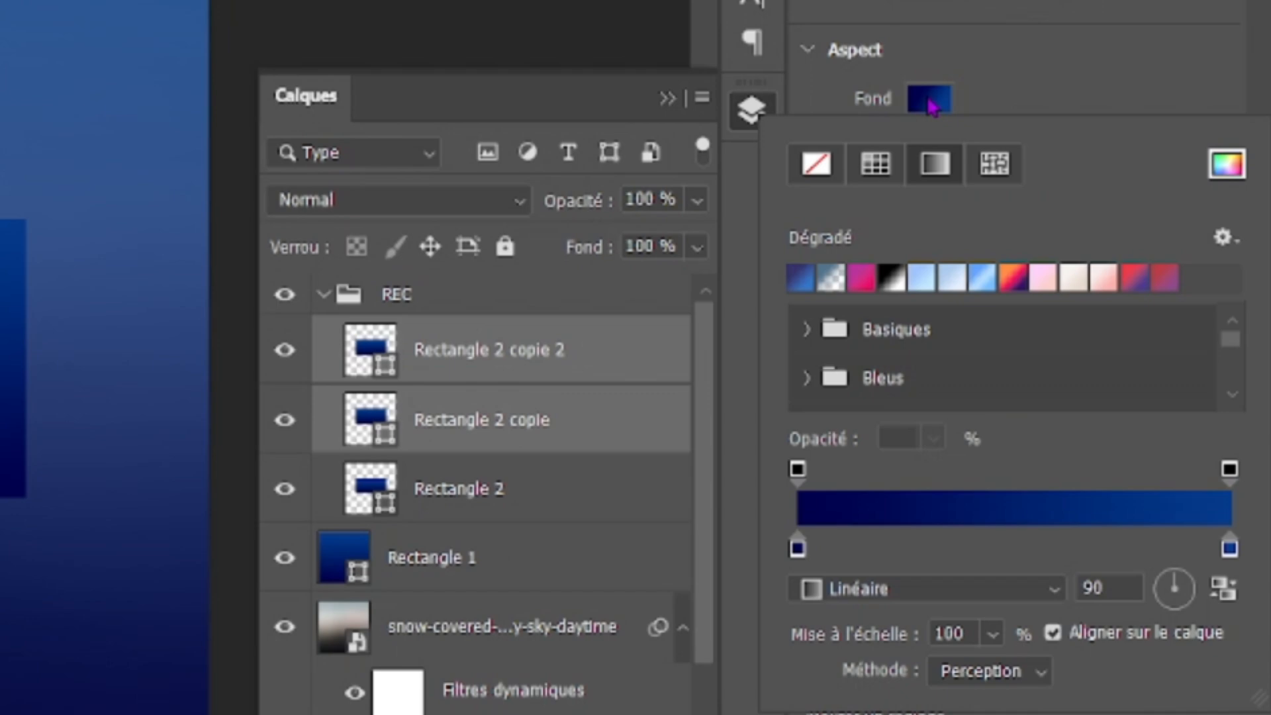
{"action": "left_click", "coordinate": [816, 163]}
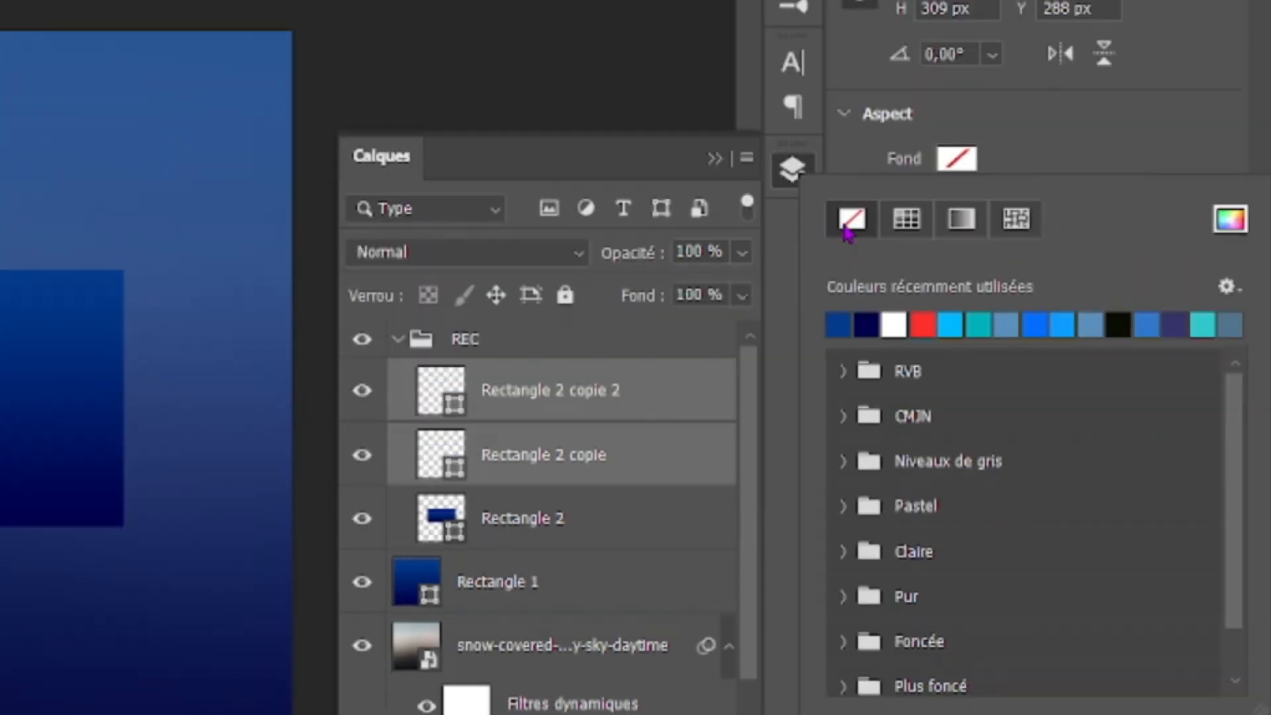
{"action": "left_click", "coordinate": [1139, 135]}
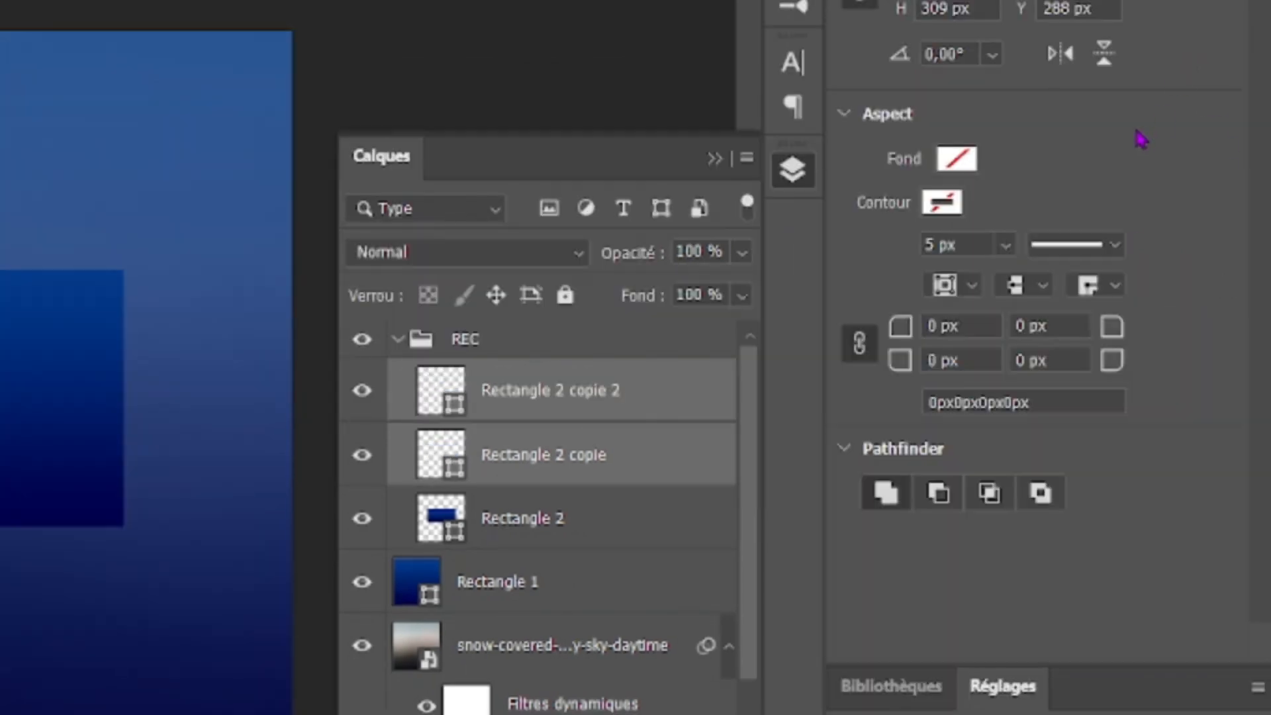
Step: Give the two rectangle copies a white outline and set all their corner radii to 48 px
{"action": "left_click", "coordinate": [955, 208]}
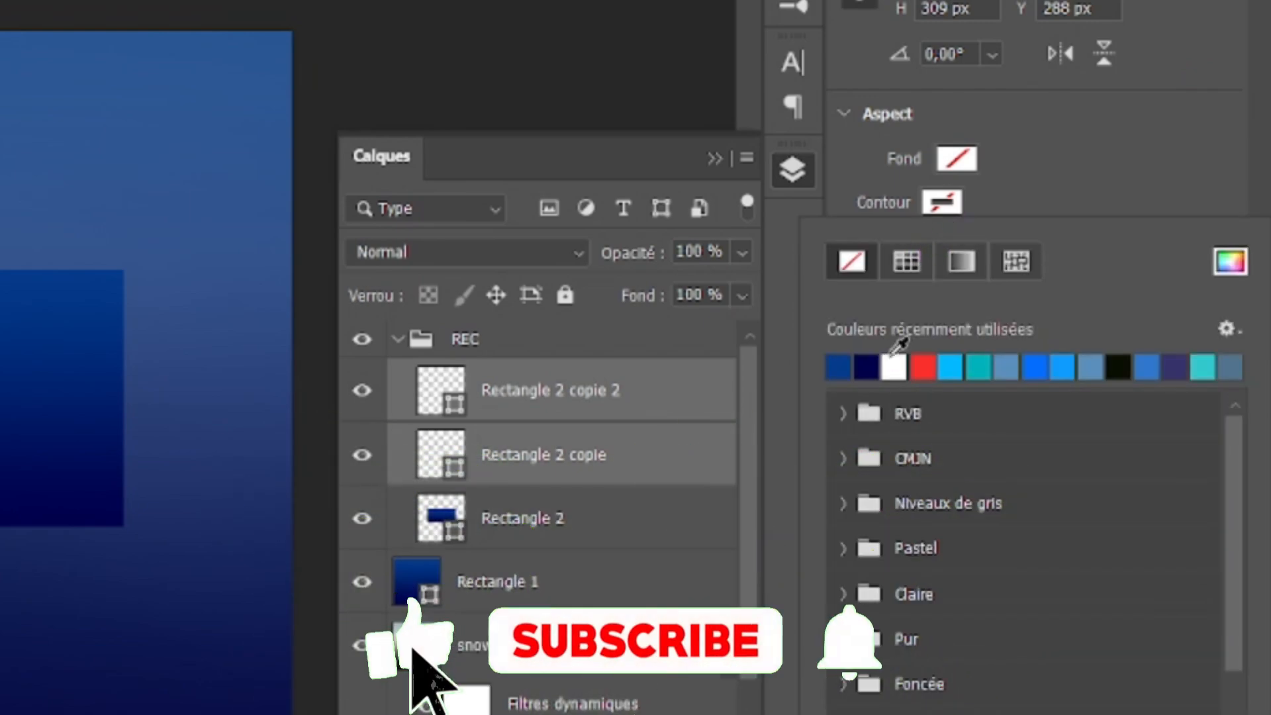
{"action": "left_click", "coordinate": [893, 366]}
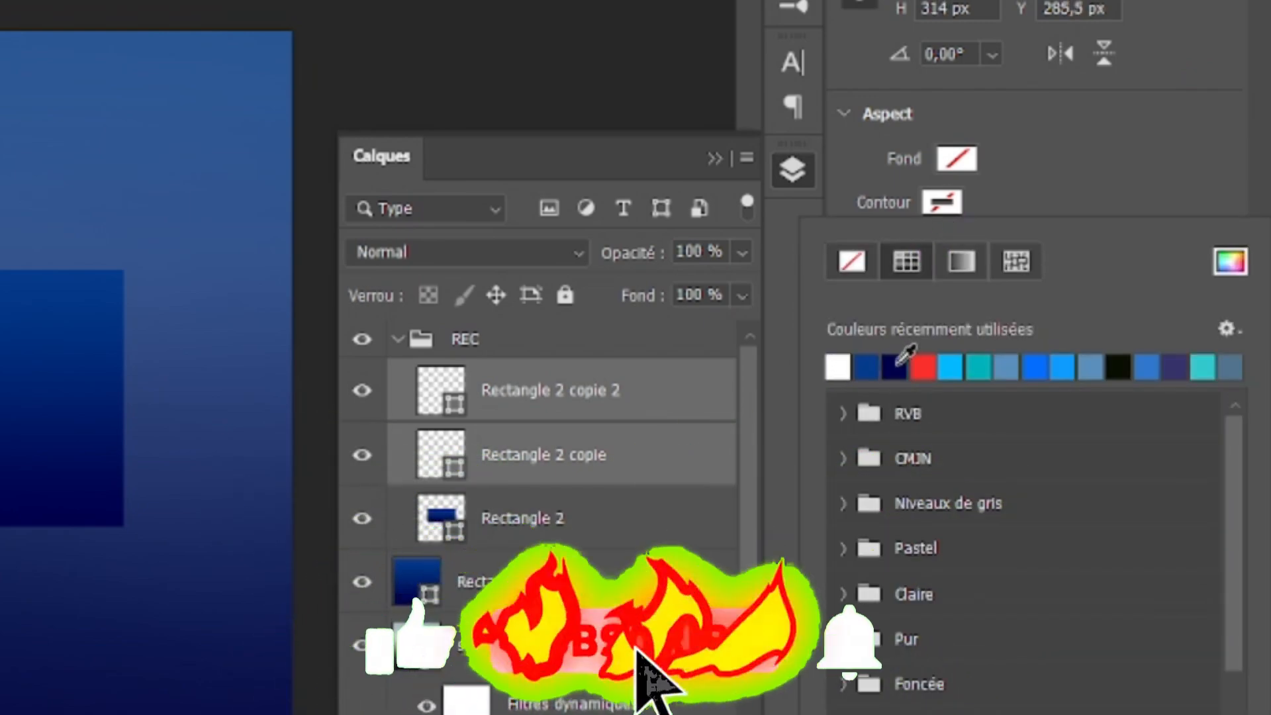
{"action": "left_click", "coordinate": [1030, 167]}
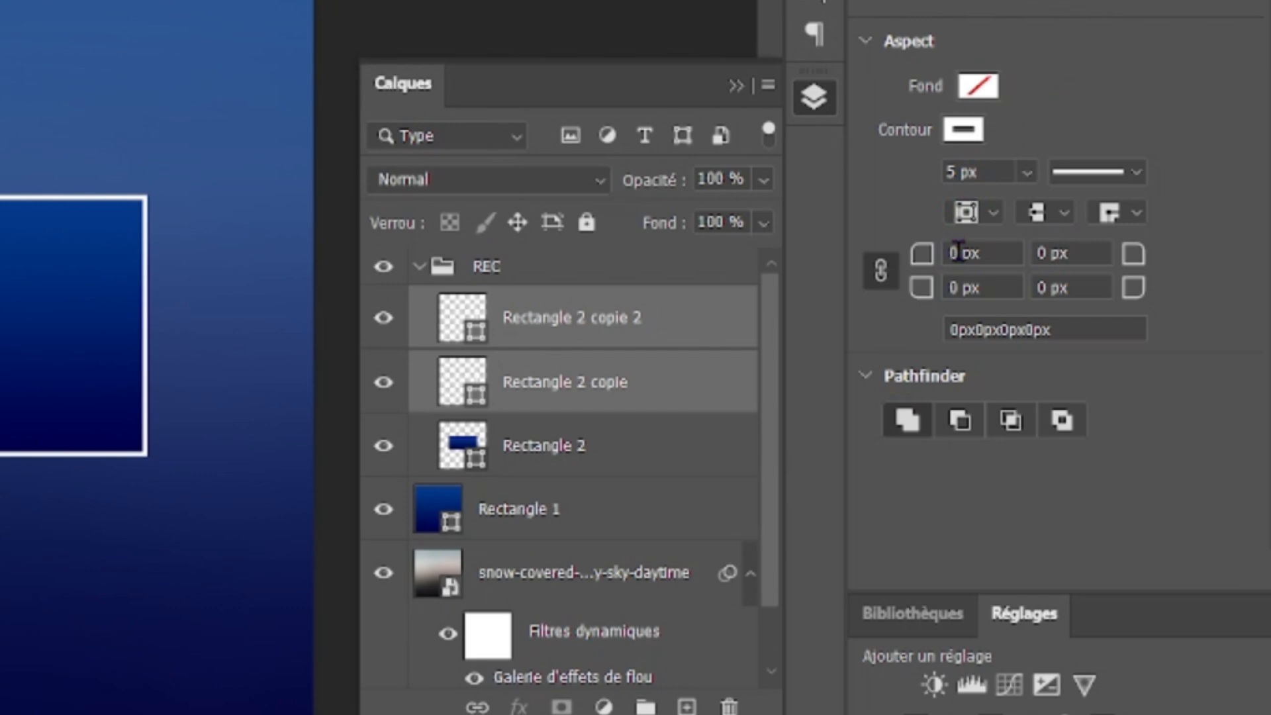
{"action": "left_click", "coordinate": [958, 254]}
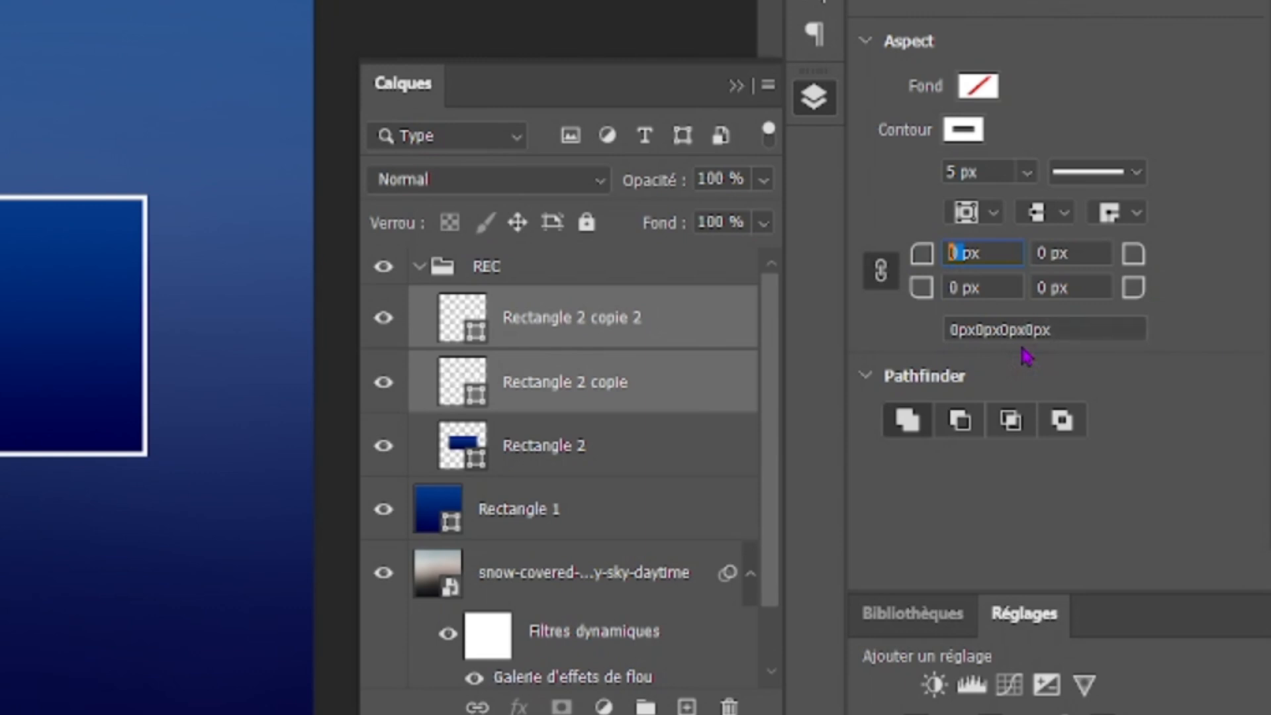
{"action": "type", "text": "48"}
{"action": "key", "text": "Return"}
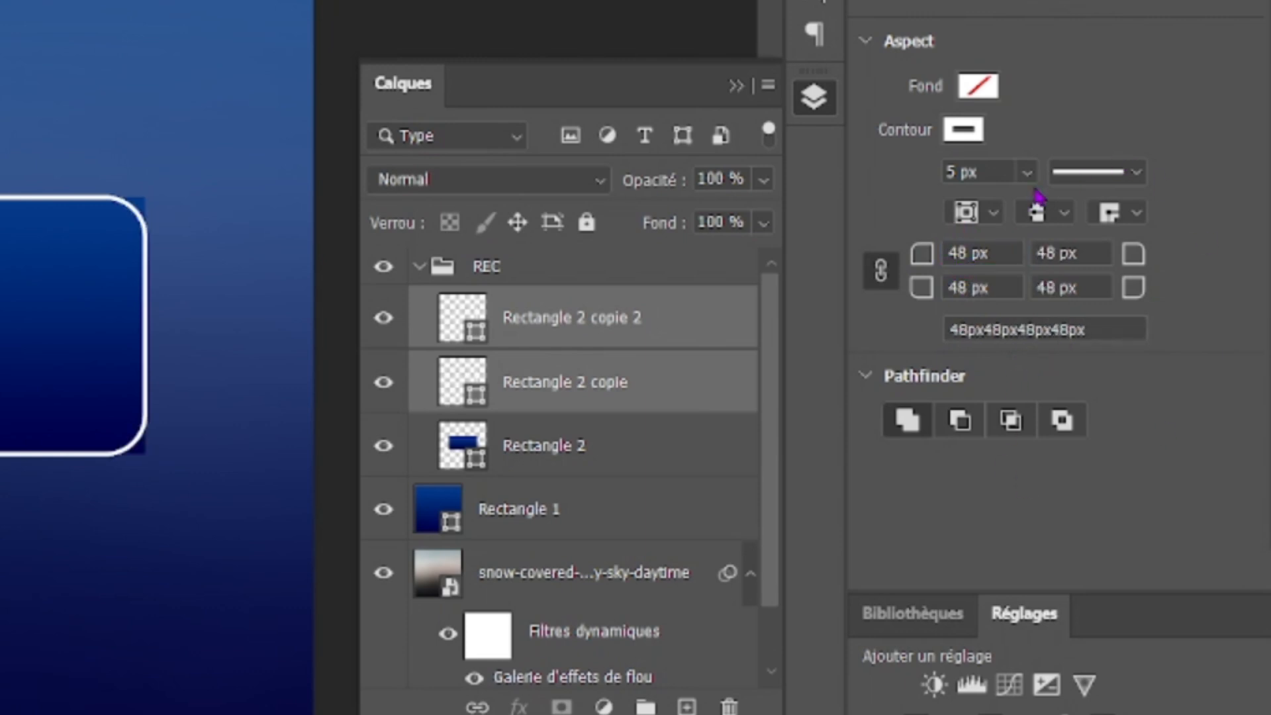
Step: Give Rectangle 2 a white outline and round its corners to match the two copies
{"action": "left_click", "coordinate": [525, 446]}
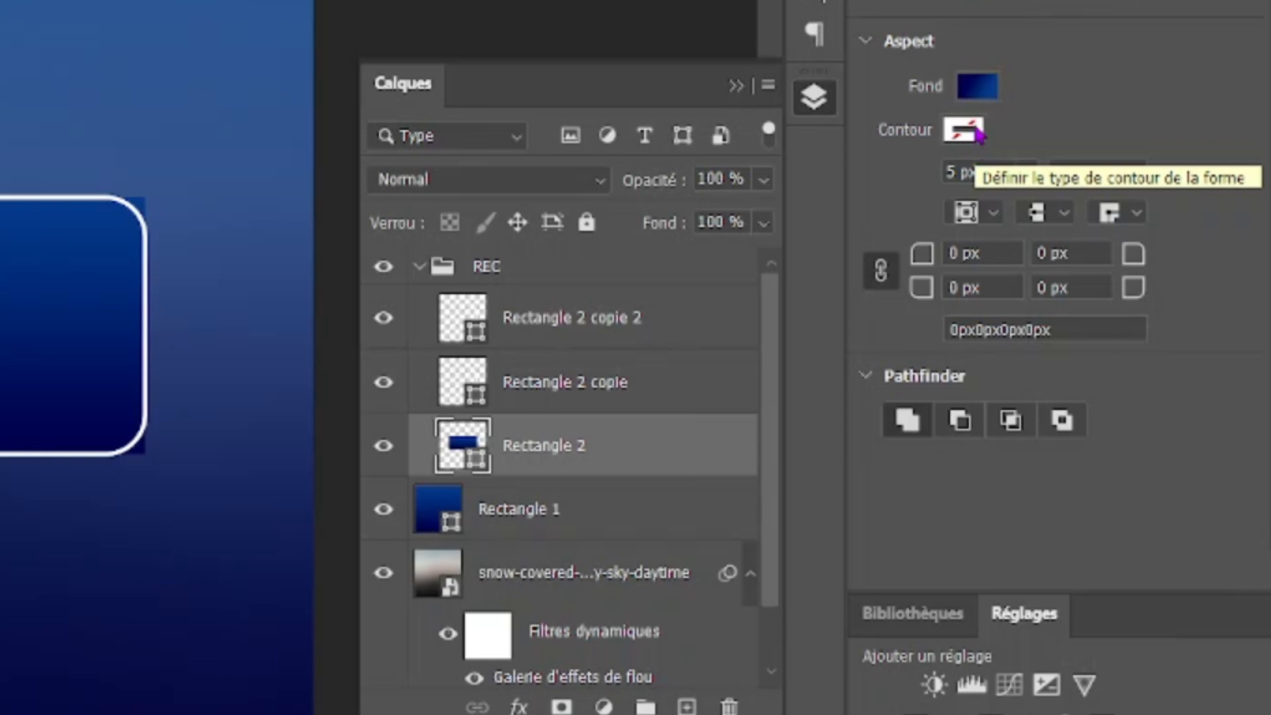
{"action": "left_click", "coordinate": [567, 400]}
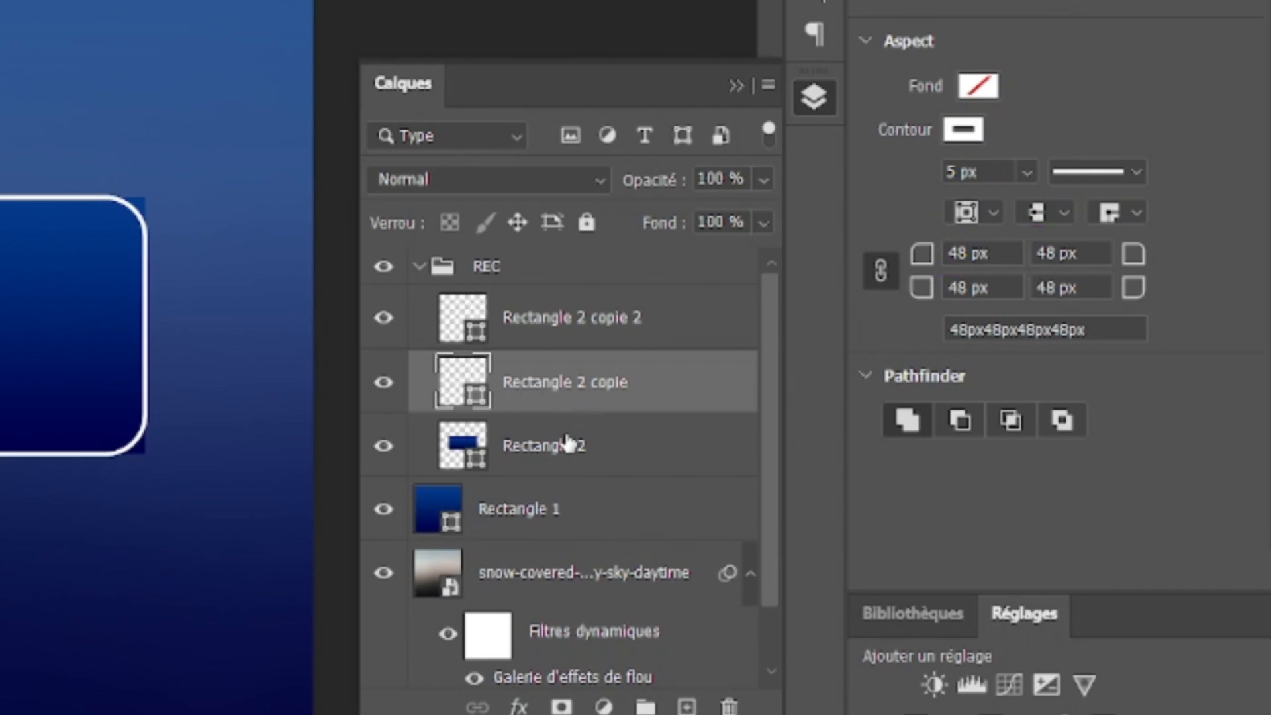
{"action": "left_click", "coordinate": [567, 445]}
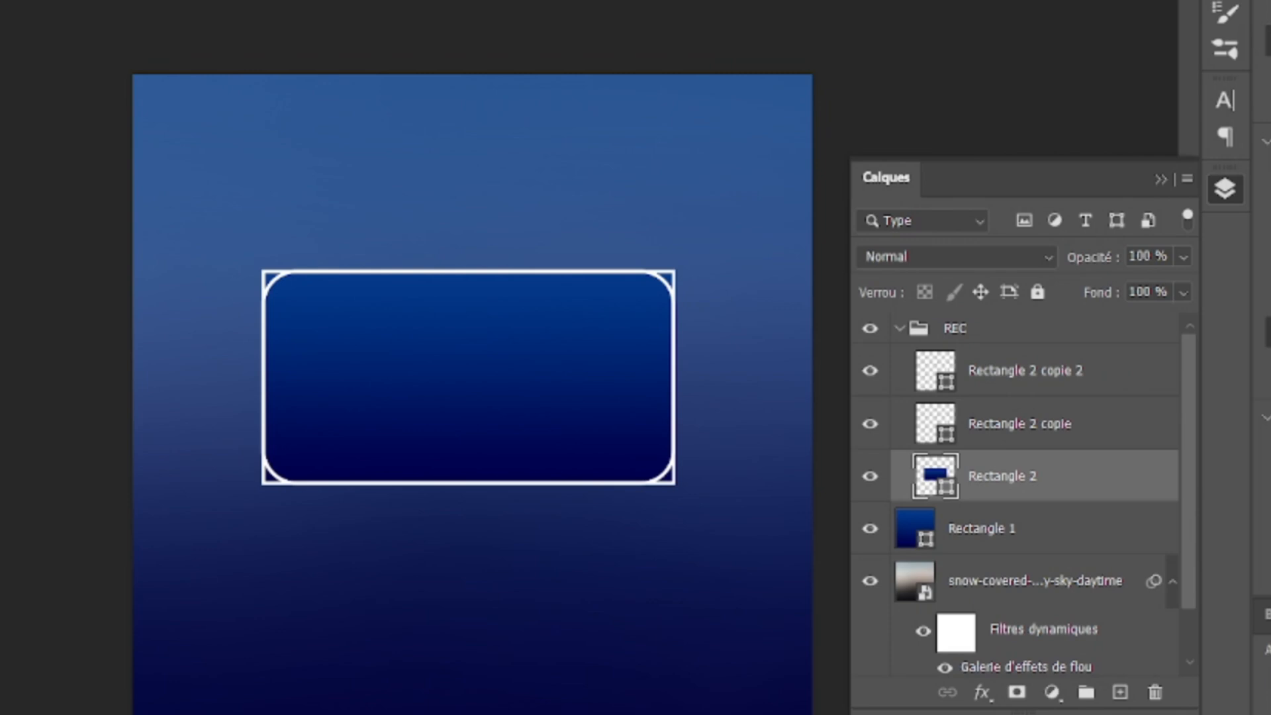
{"action": "key", "text": "Return"}
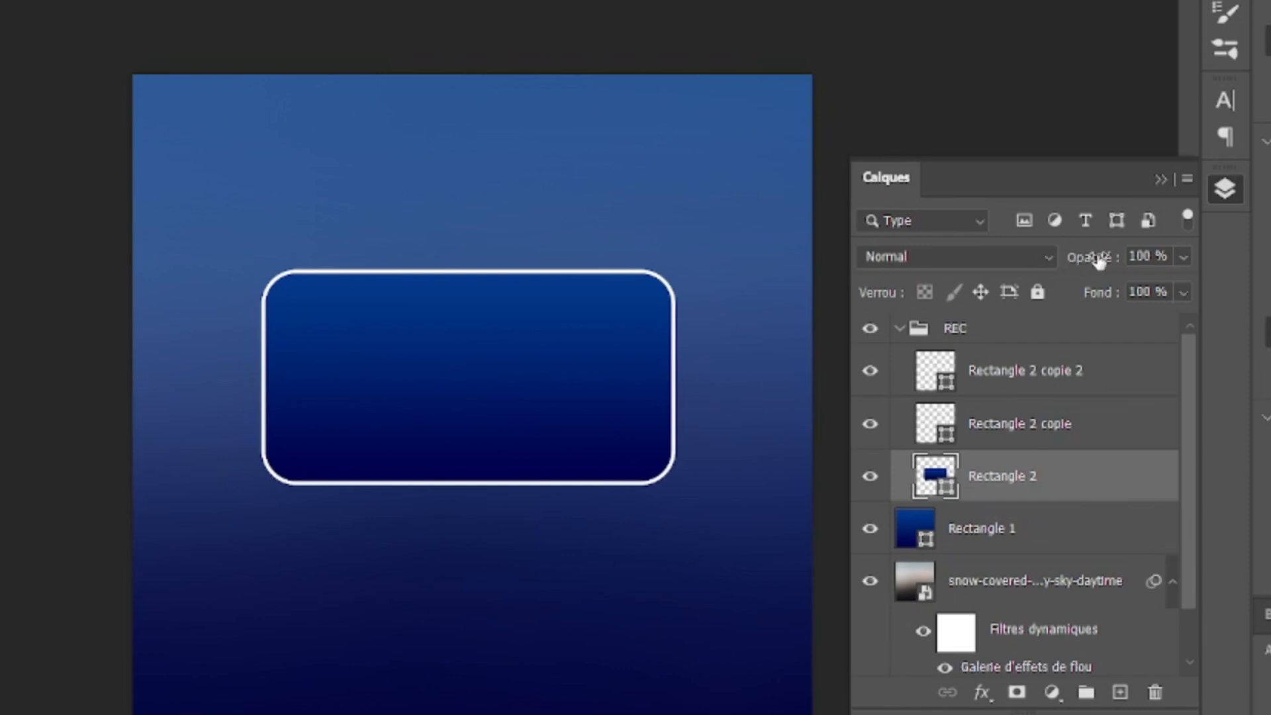
Step: Lower the opacity of Rectangle 2 to 33 %
{"action": "left_click_drag", "start_coordinate": [1100, 264], "coordinate": [1073, 265]}
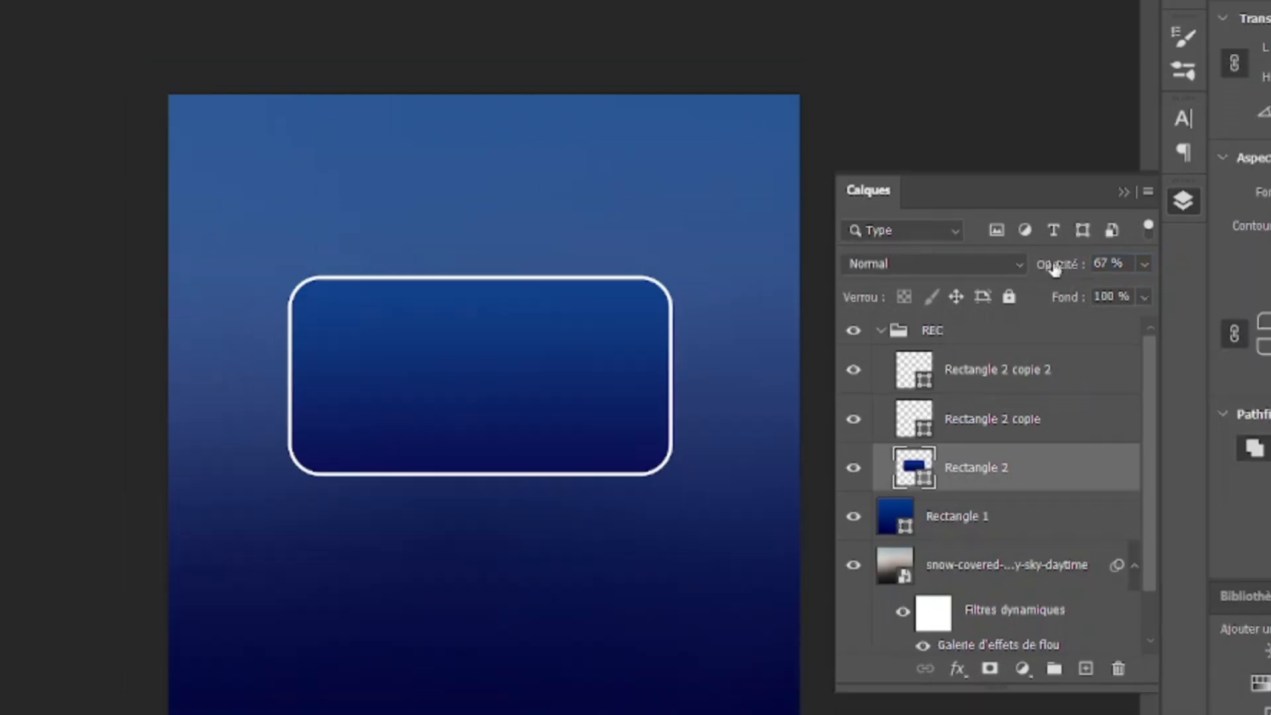
{"action": "left_click_drag", "start_coordinate": [1086, 262], "coordinate": [1062, 275]}
{"action": "key", "text": "Return"}
{"action": "left_click_drag", "start_coordinate": [1066, 267], "coordinate": [1061, 270]}
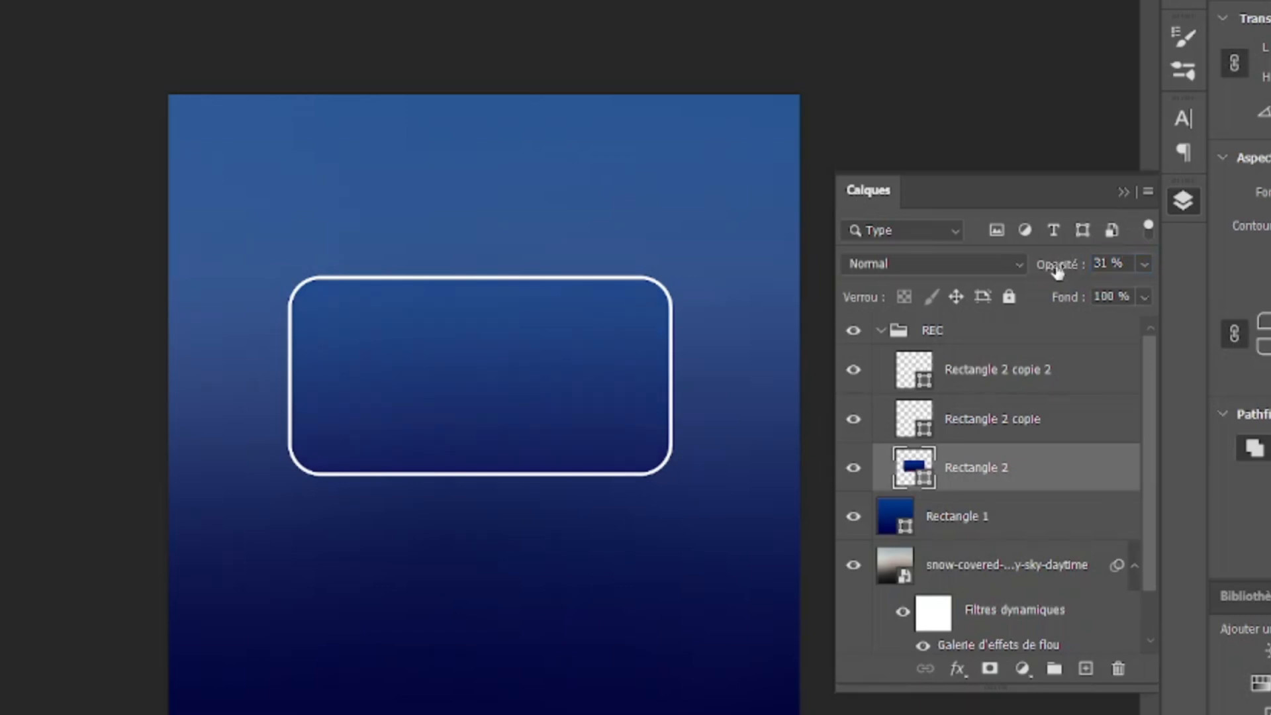
{"action": "left_click_drag", "start_coordinate": [1058, 270], "coordinate": [1060, 272]}
Step: Set the blend mode of Rectangle 2 and its two copies to Incrustation
{"action": "left_click", "coordinate": [1043, 419], "text": "shift"}
{"action": "left_click", "coordinate": [1031, 384], "text": "shift"}
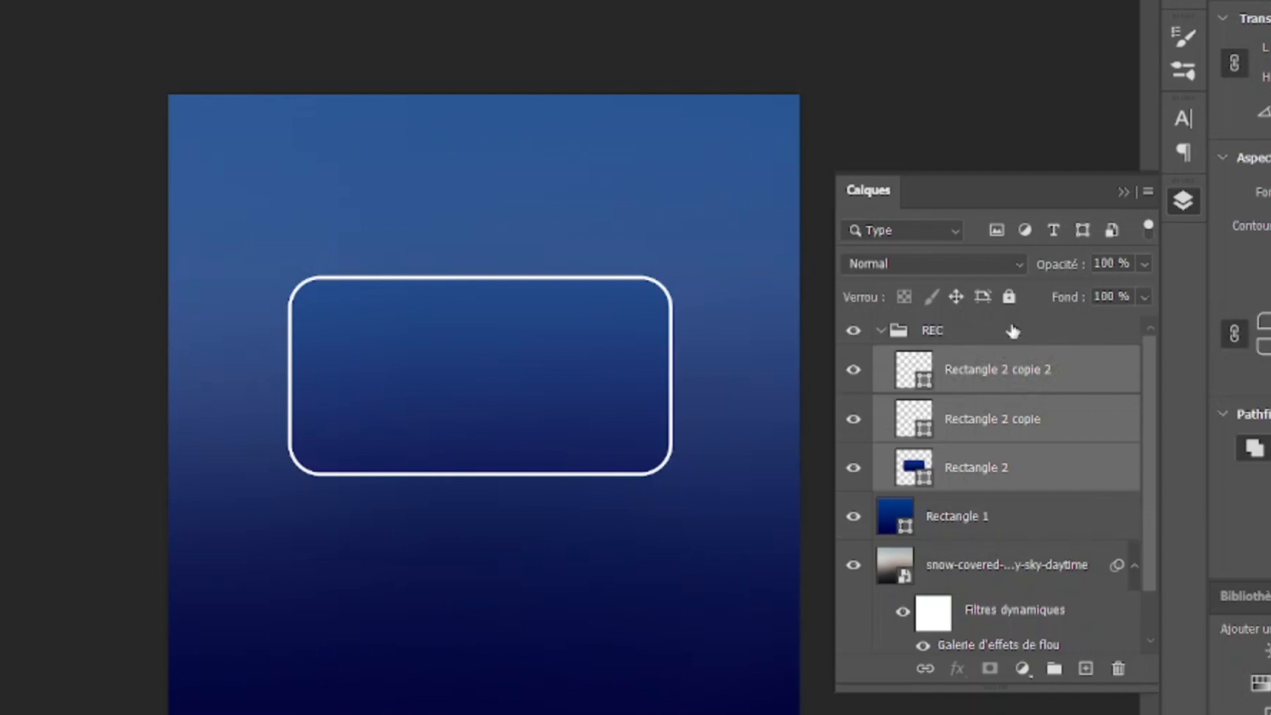
{"action": "left_click", "coordinate": [1018, 268]}
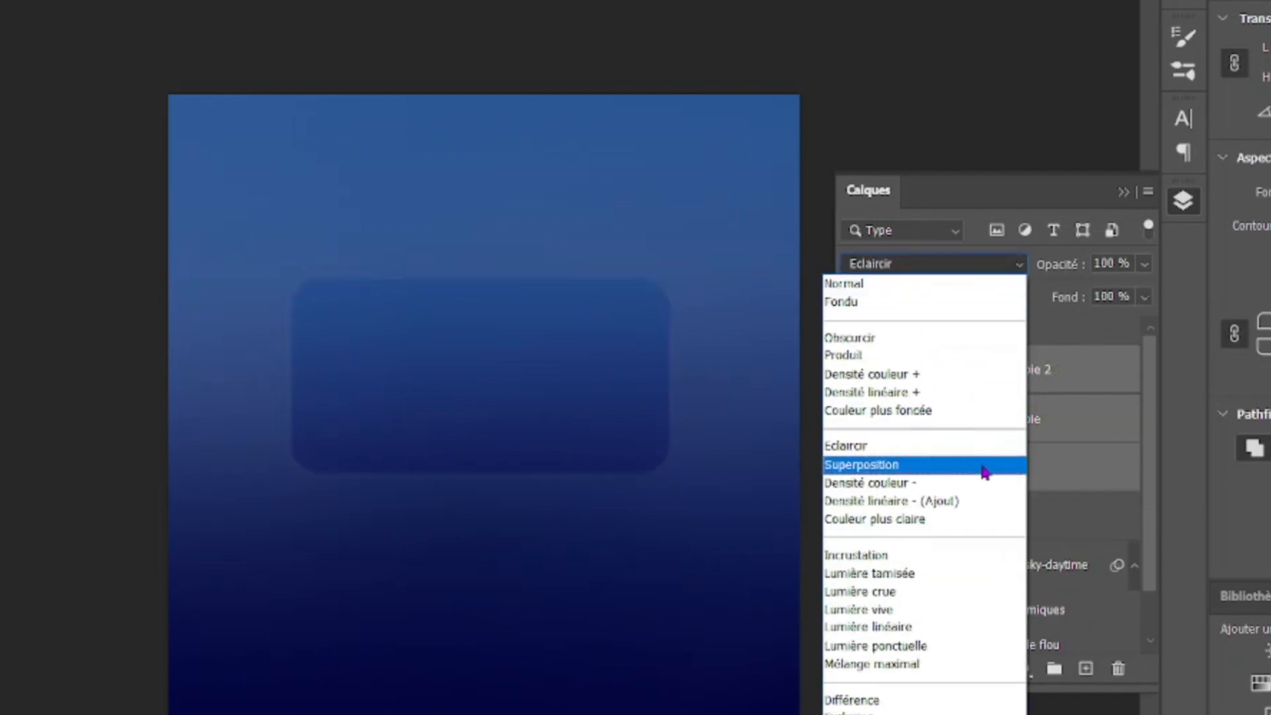
{"action": "left_click", "coordinate": [881, 560]}
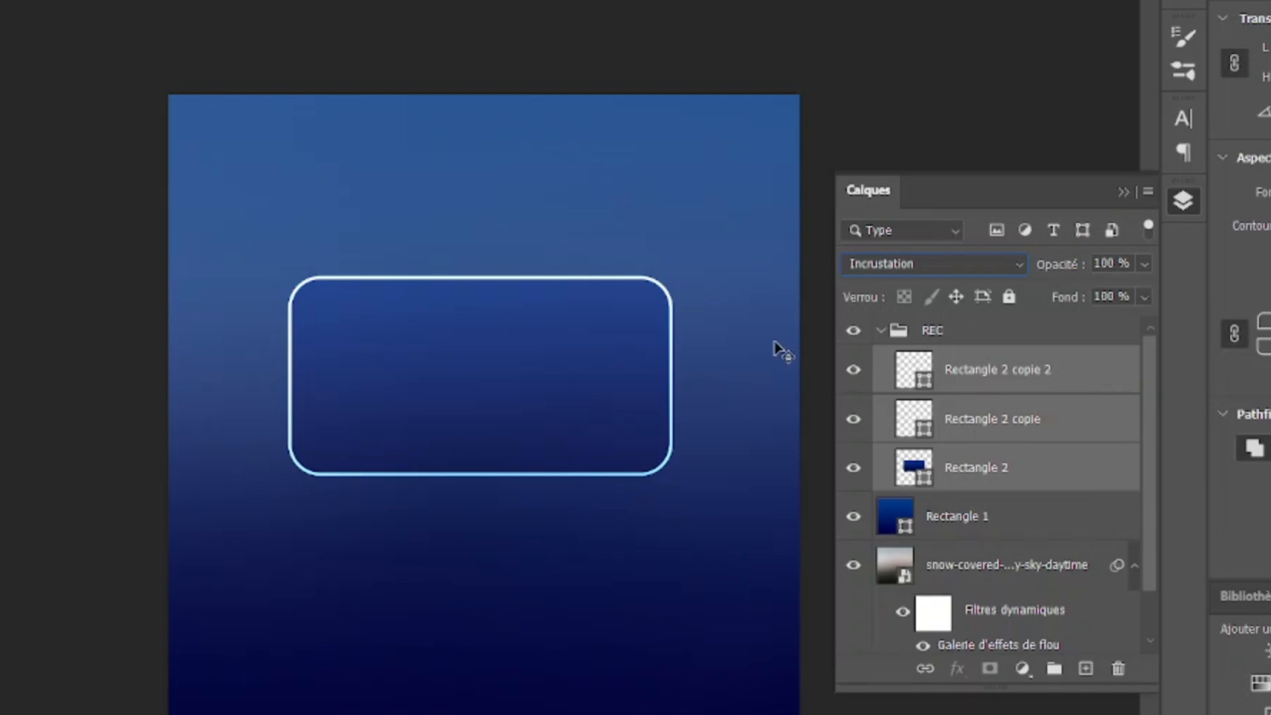
Step: Lower the opacity of Rectangle 2 alone to 25 %
{"action": "left_click", "coordinate": [1026, 513]}
{"action": "left_click", "coordinate": [1031, 471]}
{"action": "left_click_drag", "start_coordinate": [1070, 267], "coordinate": [1061, 272]}
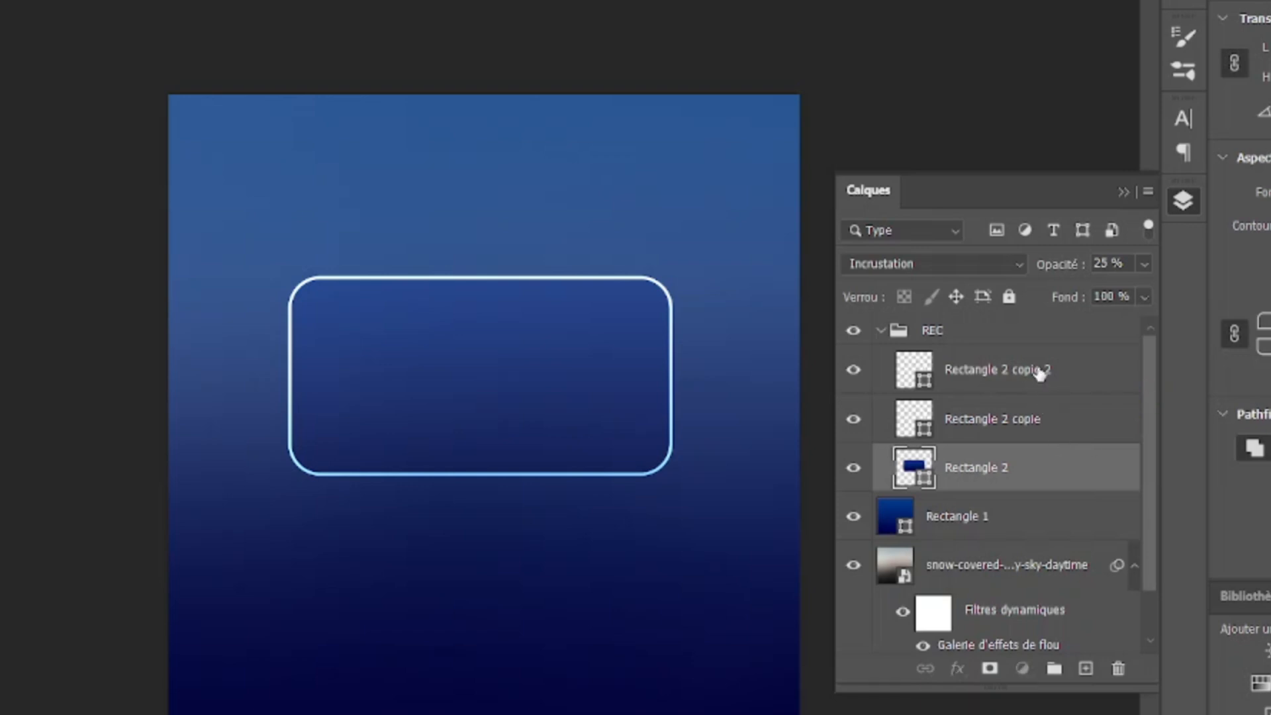
{"action": "left_click", "coordinate": [1040, 373]}
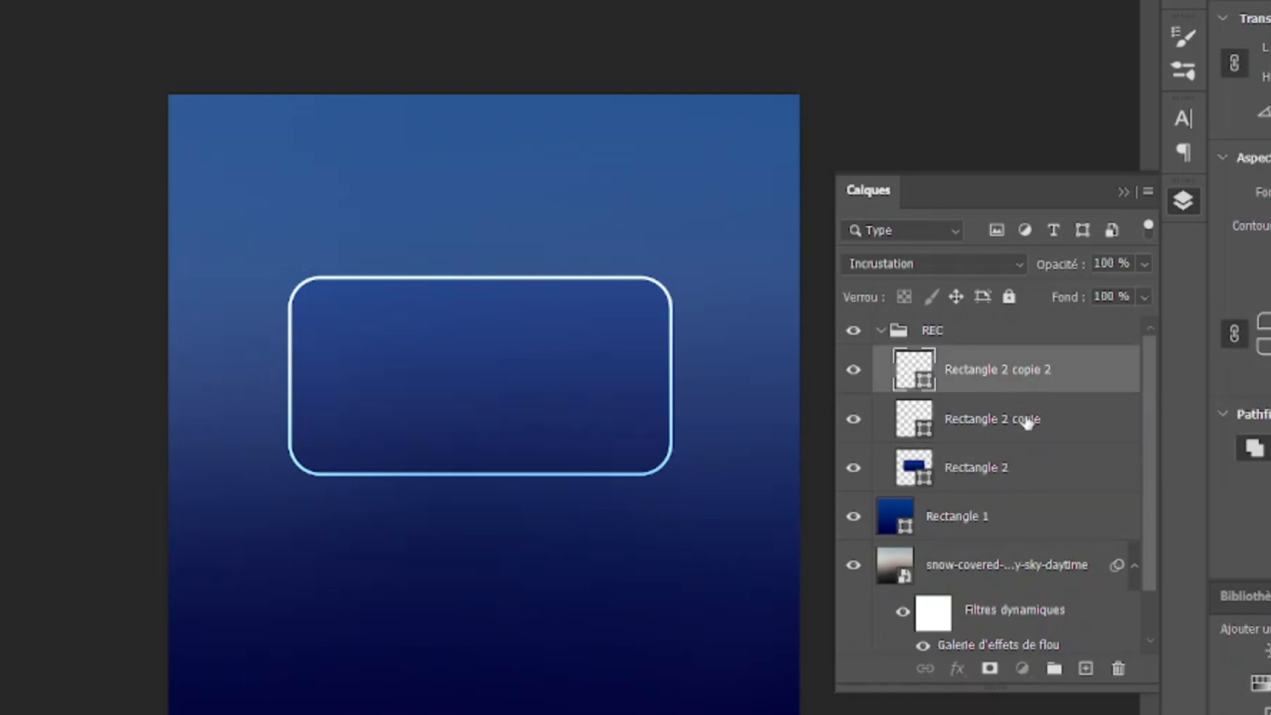
{"action": "left_click", "coordinate": [1026, 422]}
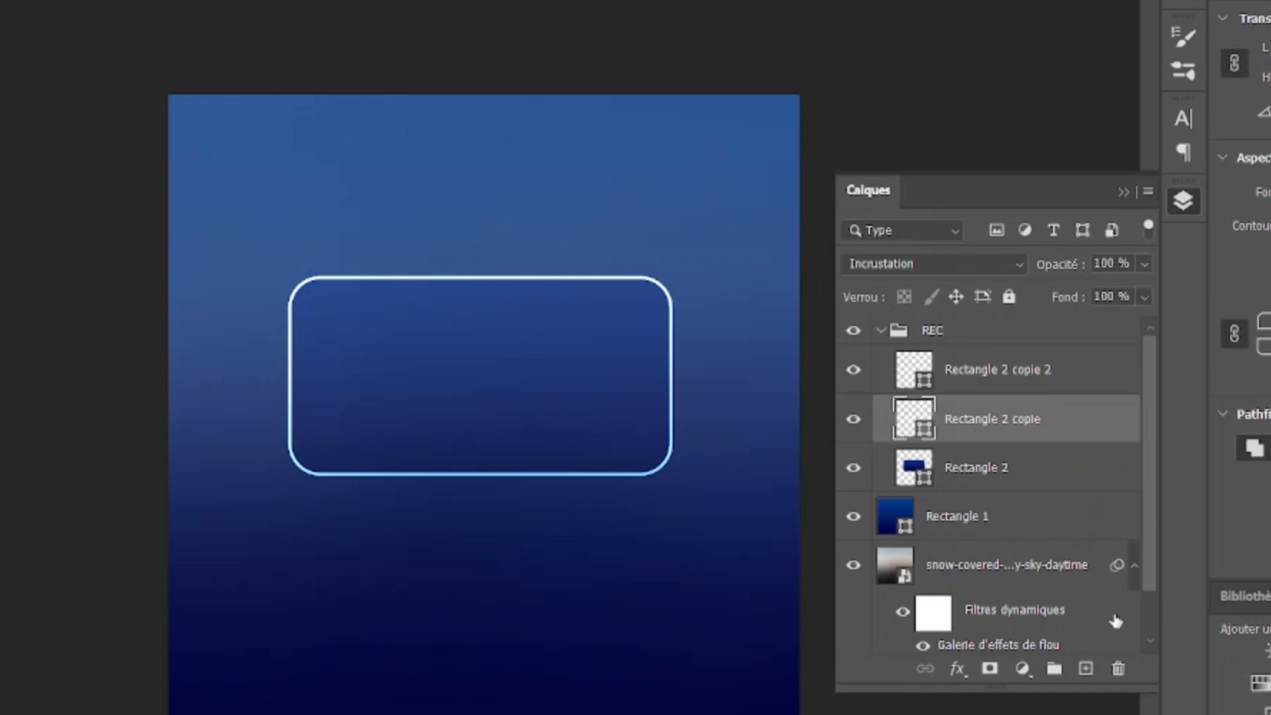
{"action": "left_click", "coordinate": [1085, 669]}
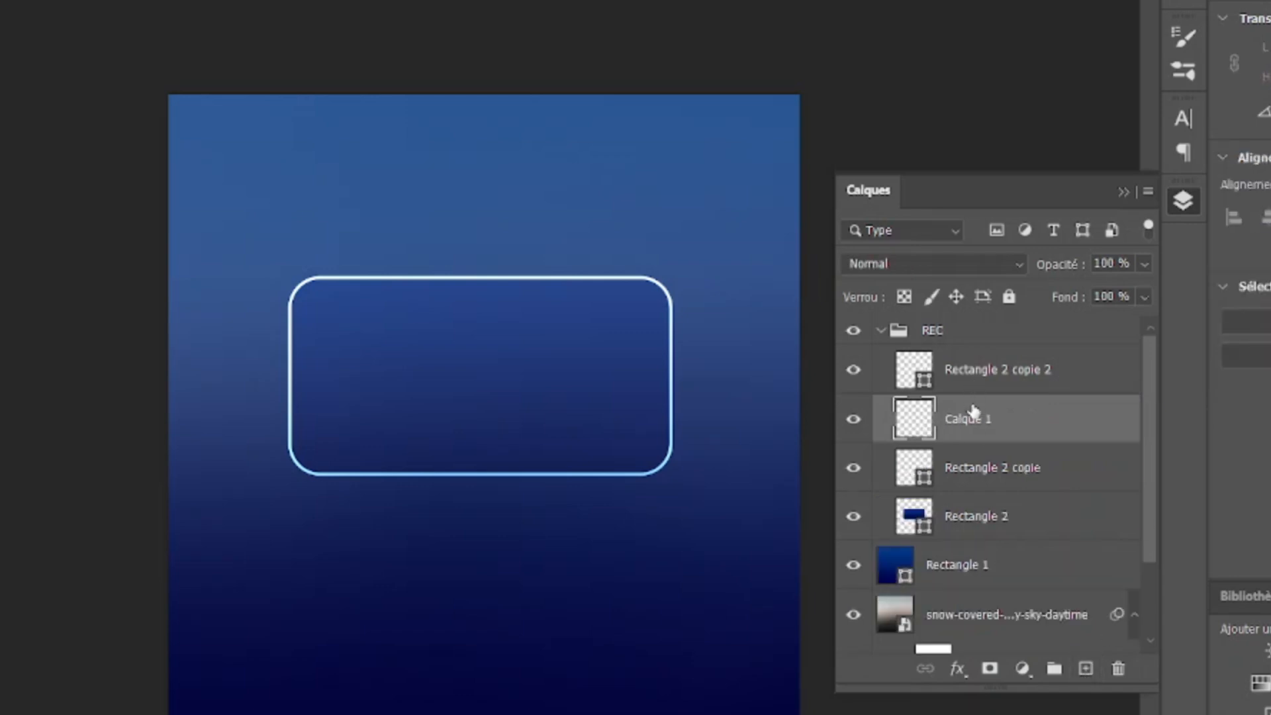
{"action": "left_click_drag", "start_coordinate": [1006, 420], "coordinate": [1008, 361]}
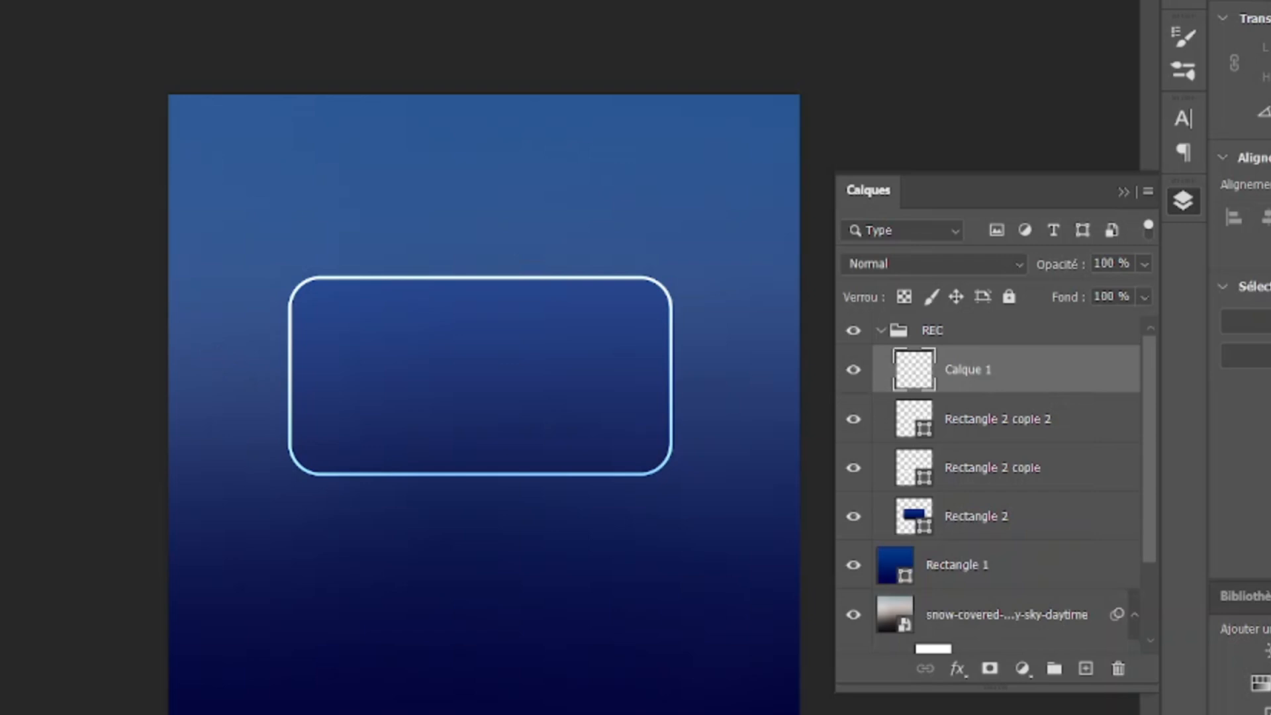
{"action": "mouse_move", "coordinate": [0, 233]}
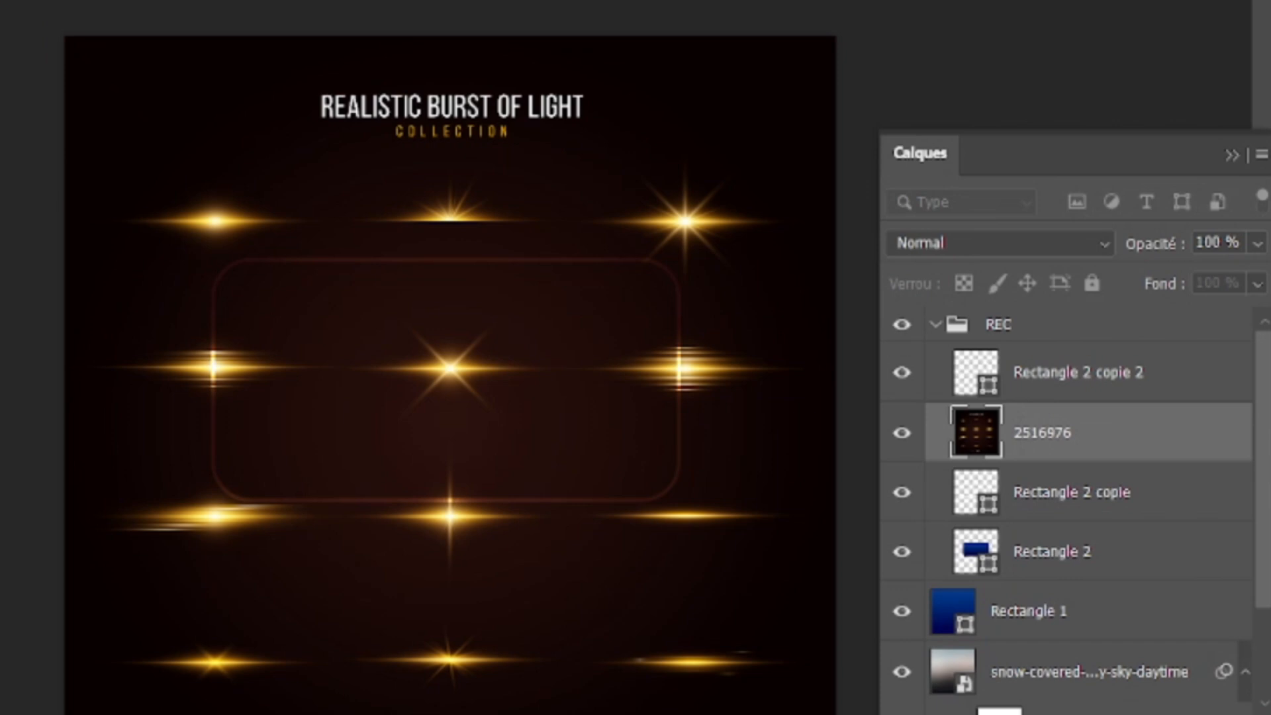
{"action": "key", "text": "Return"}
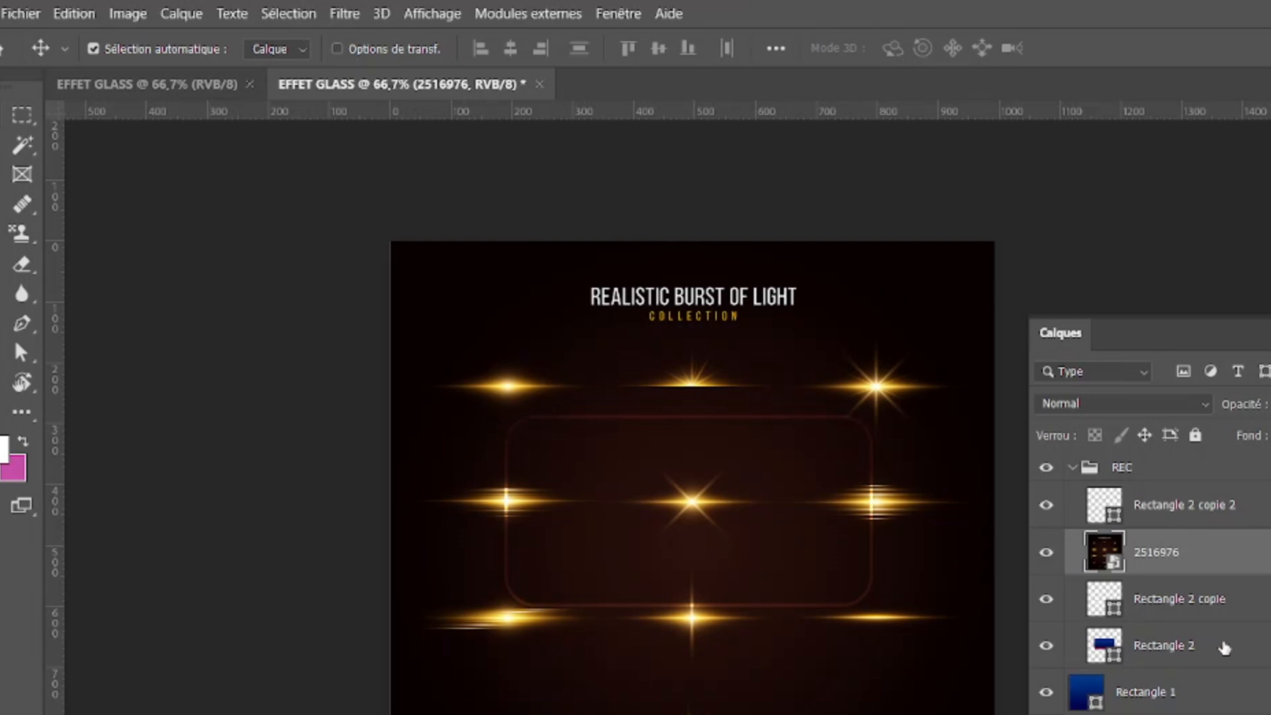
{"action": "key", "text": "Delete"}
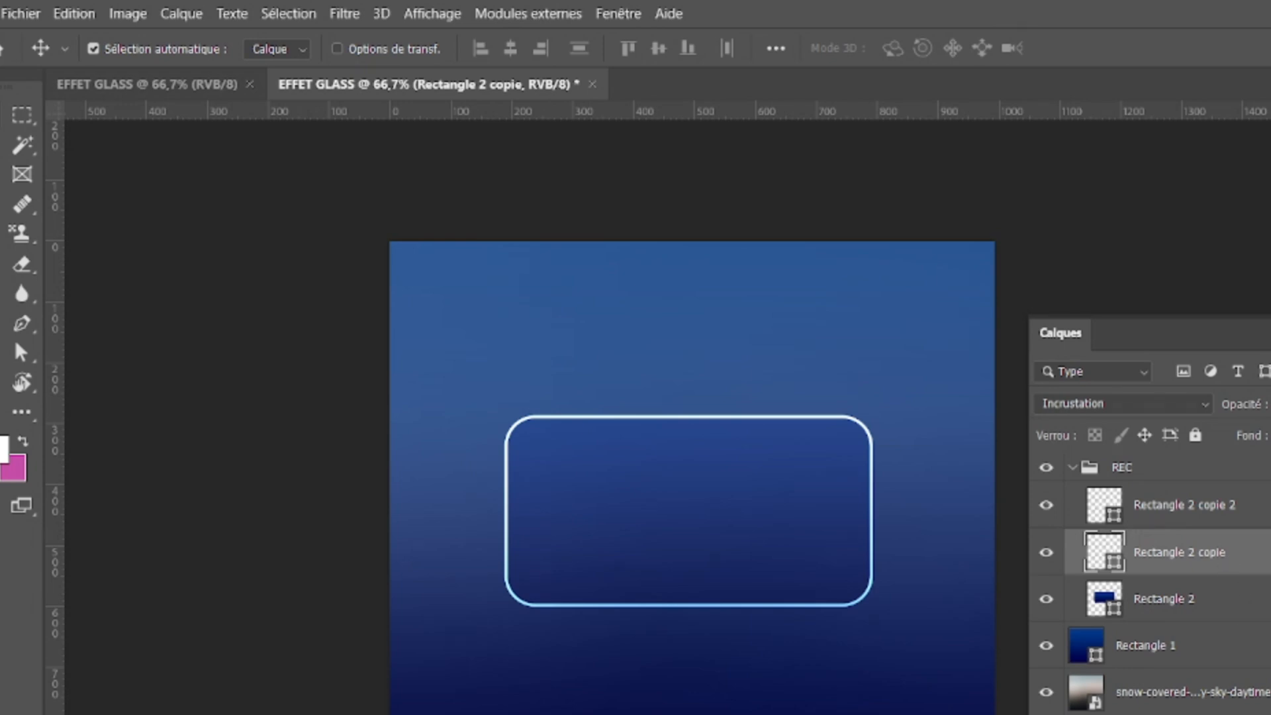
Step: Add an empty layer above the REC group's rectangles and paint one soft white 300 px brush dab on the outline's upper edge
{"action": "key", "text": "ctrl+shift+alt+n"}
{"action": "left_click_drag", "start_coordinate": [1205, 557], "coordinate": [1201, 498]}
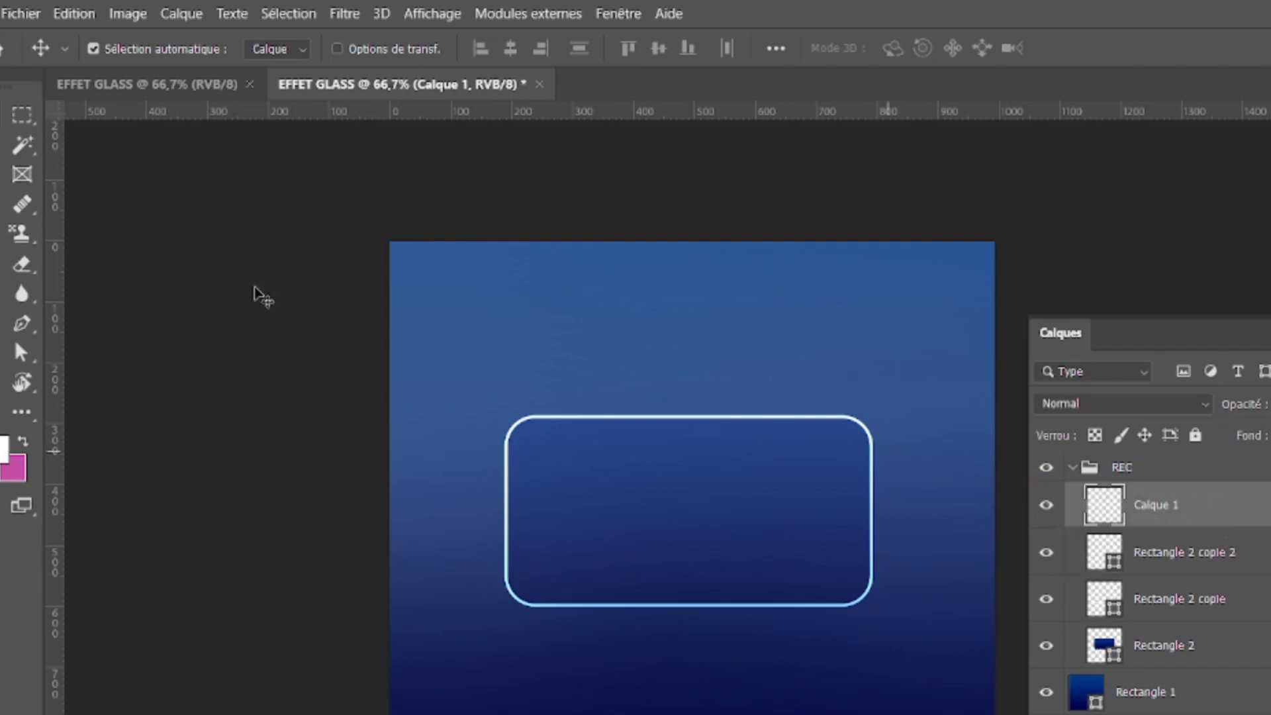
{"action": "key", "text": "b"}
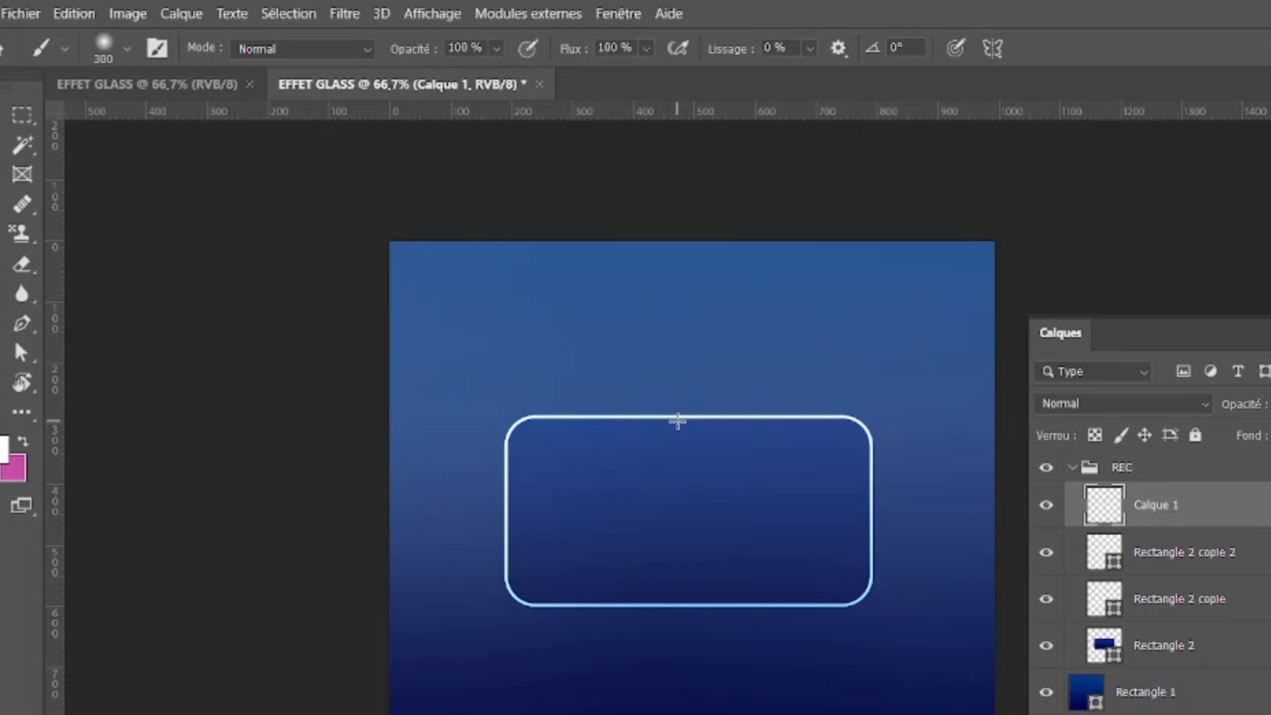
{"action": "left_click", "coordinate": [677, 421]}
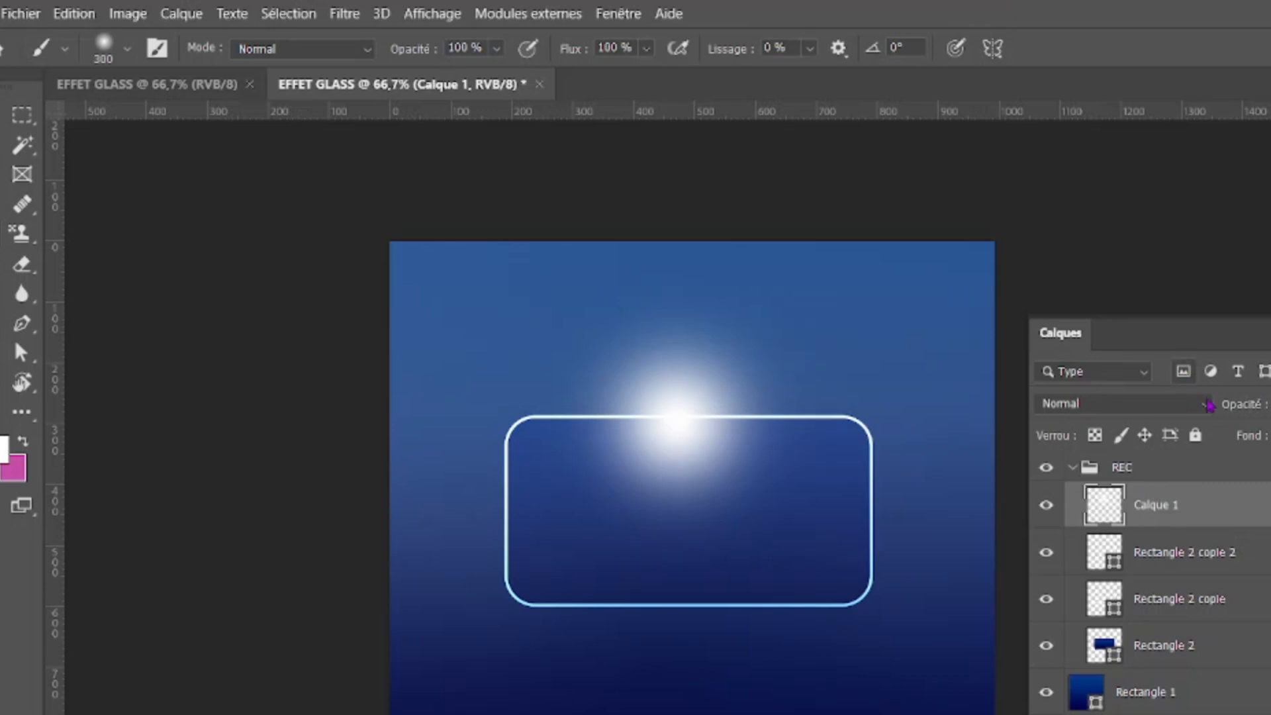
Step: Set the glow layer's blend mode to Incrustation and enlarge it to about 138 %, centred on the rectangle's upper edge
{"action": "left_click", "coordinate": [1205, 405]}
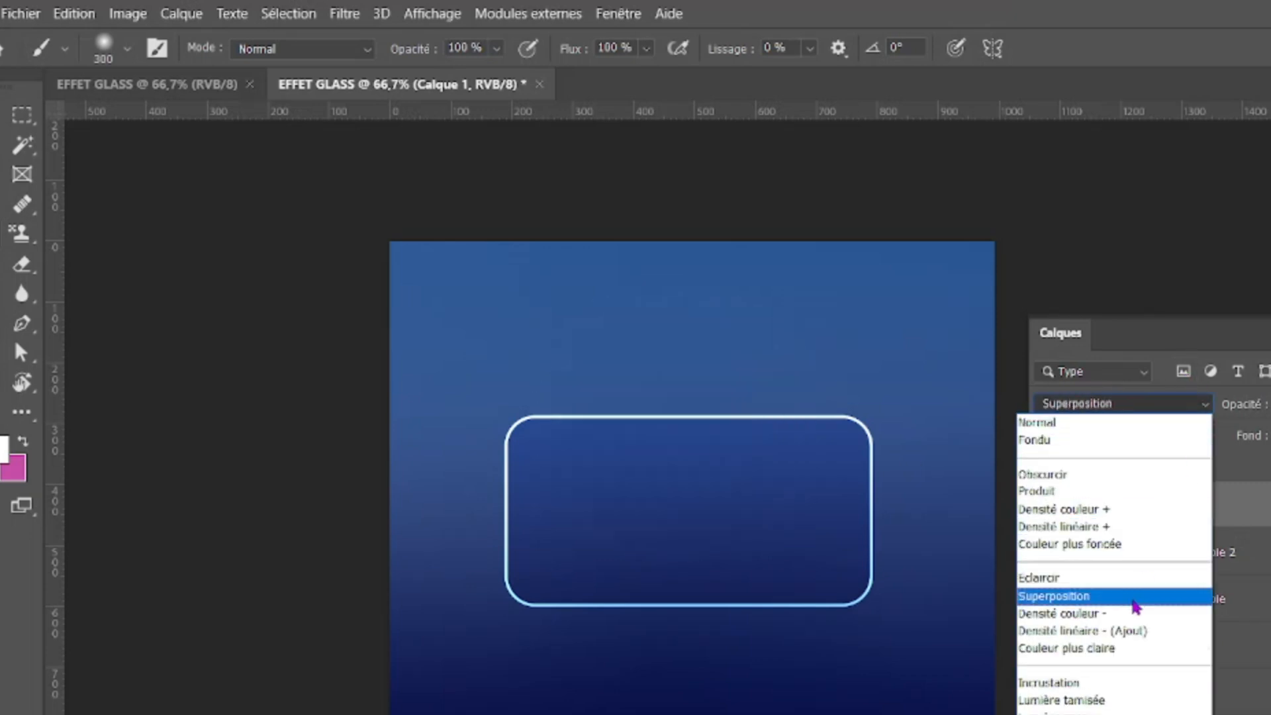
{"action": "left_click", "coordinate": [1104, 683]}
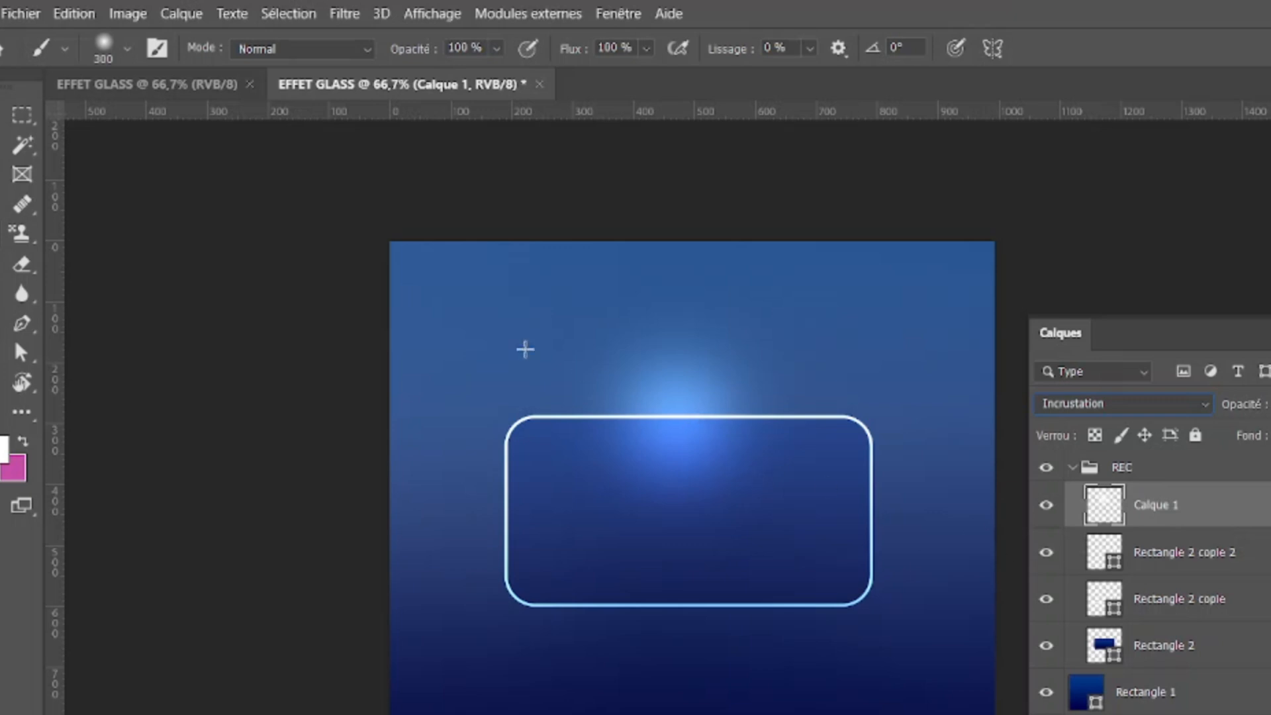
{"action": "key", "text": "ctrl+t"}
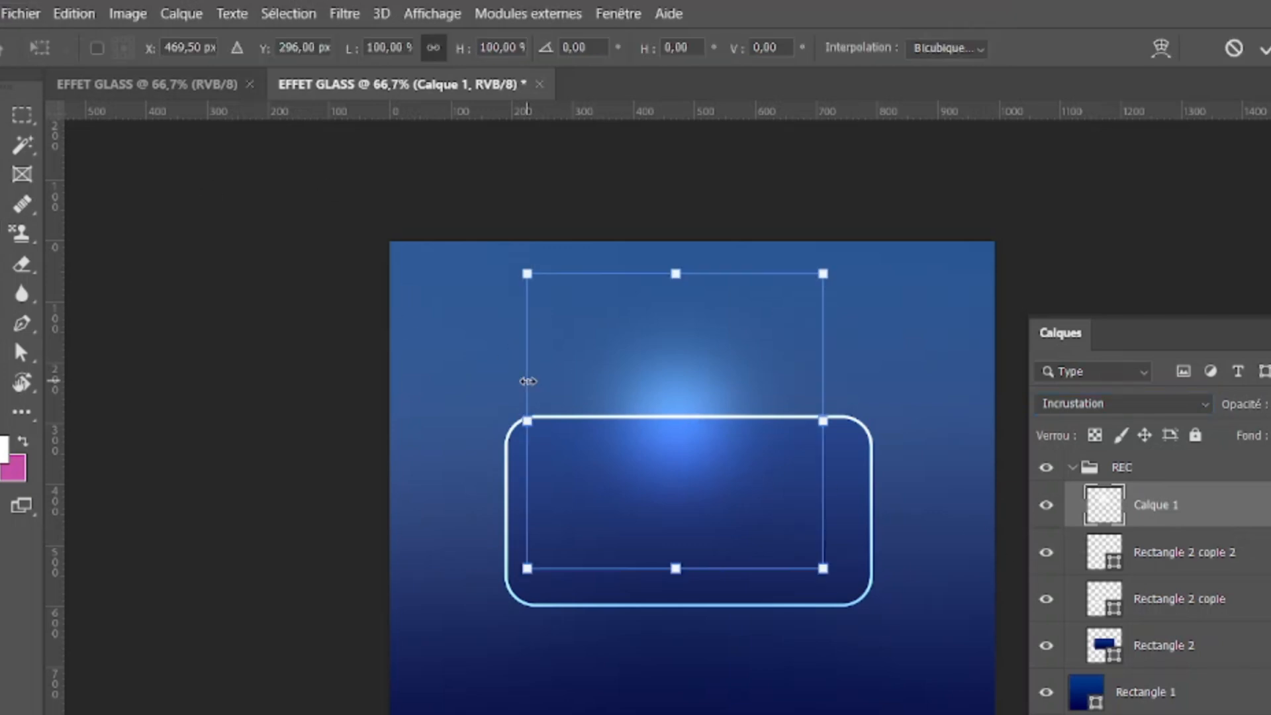
{"action": "left_click_drag", "start_coordinate": [527, 272], "coordinate": [414, 205]}
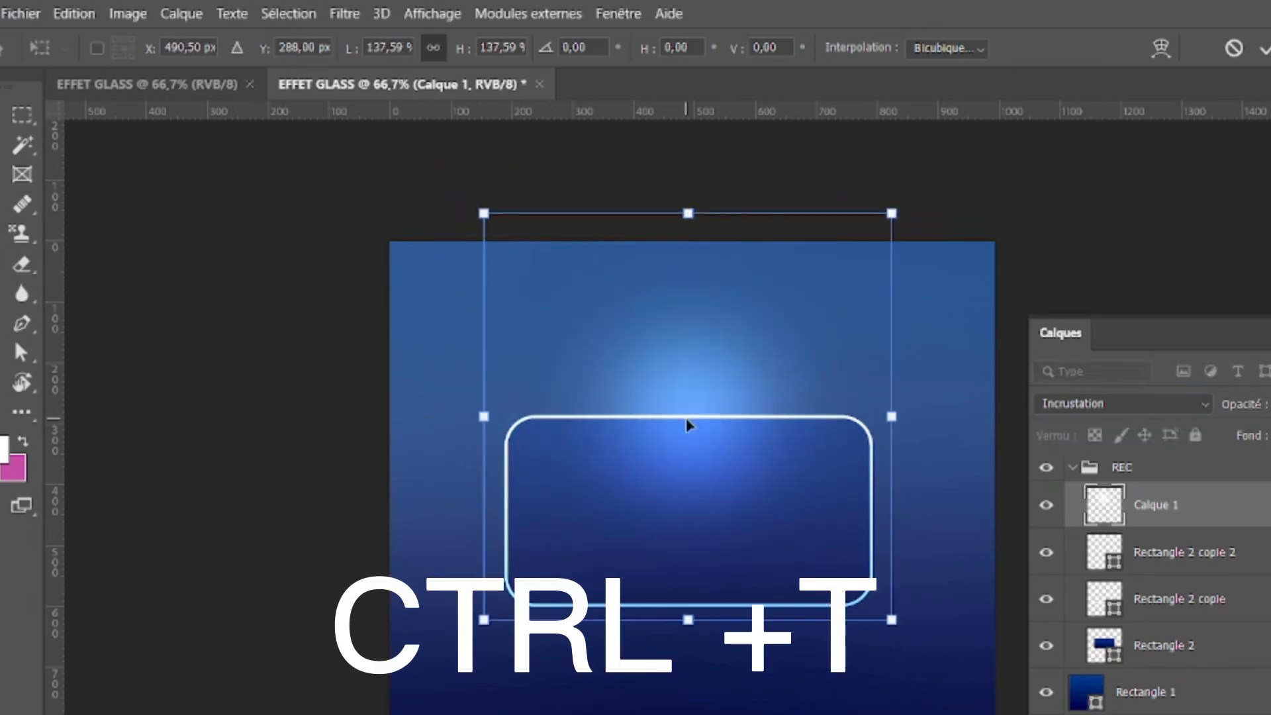
{"action": "key", "text": "Return"}
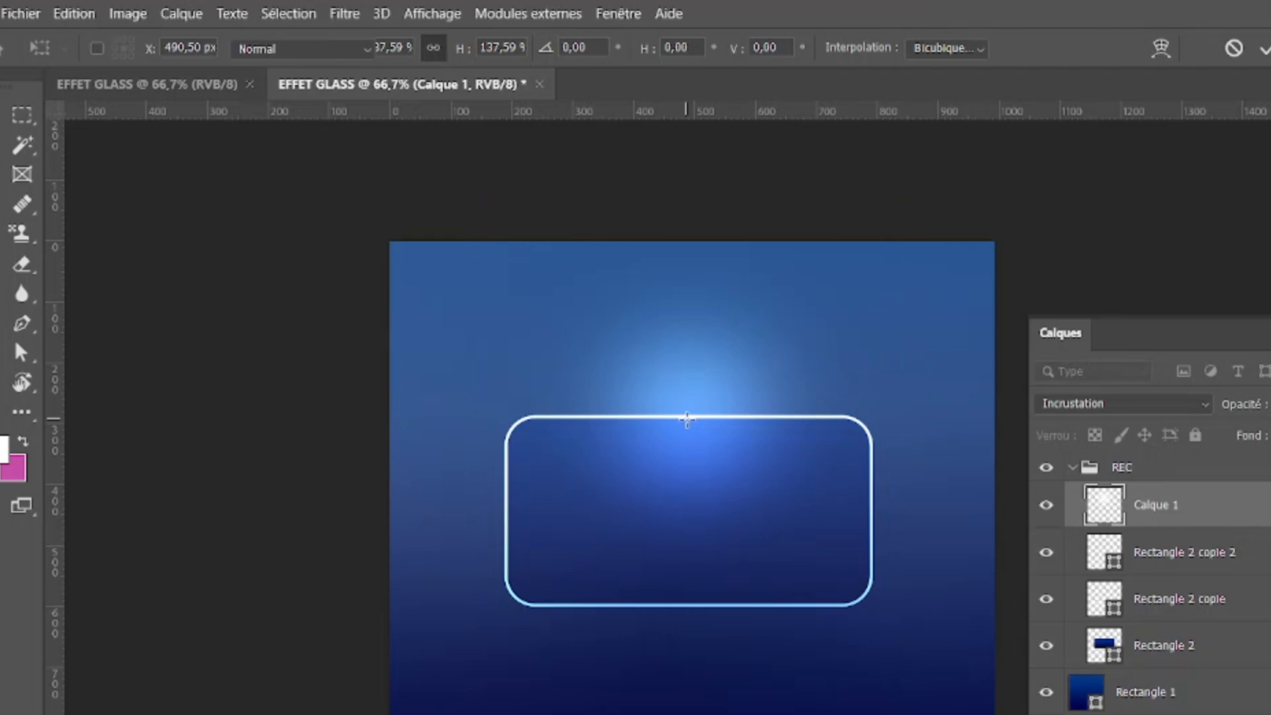
{"action": "key", "text": "b"}
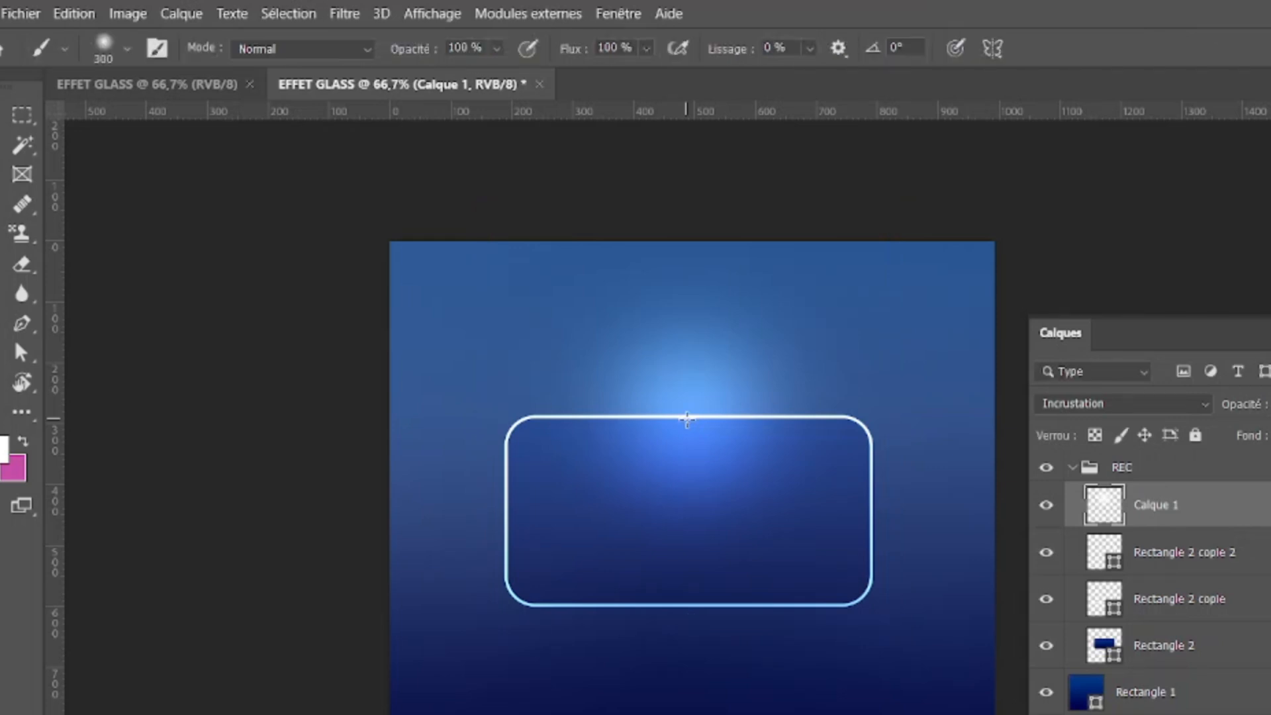
Step: Duplicate the glow layer twice and shrink Calque 1 copie to about 73 %, centred on the original glow
{"action": "key", "text": "ctrl+j"}
{"action": "key", "text": "ctrl+j"}
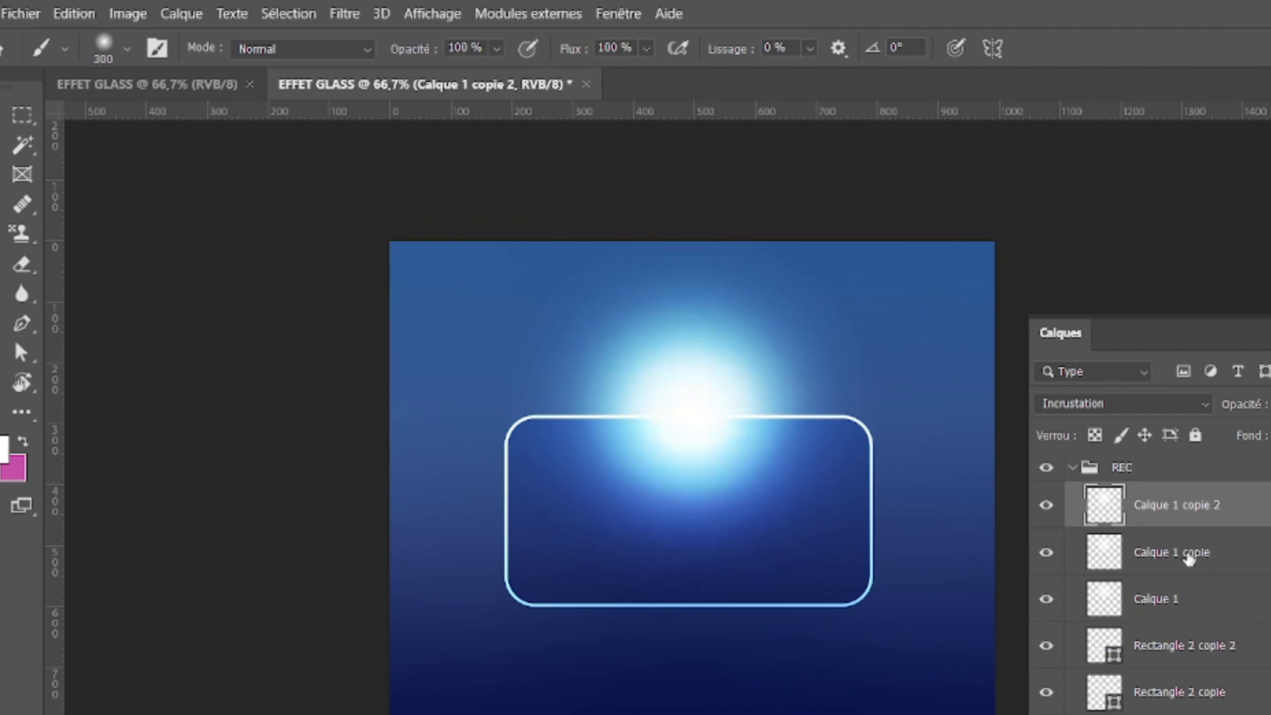
{"action": "left_click", "coordinate": [1190, 560]}
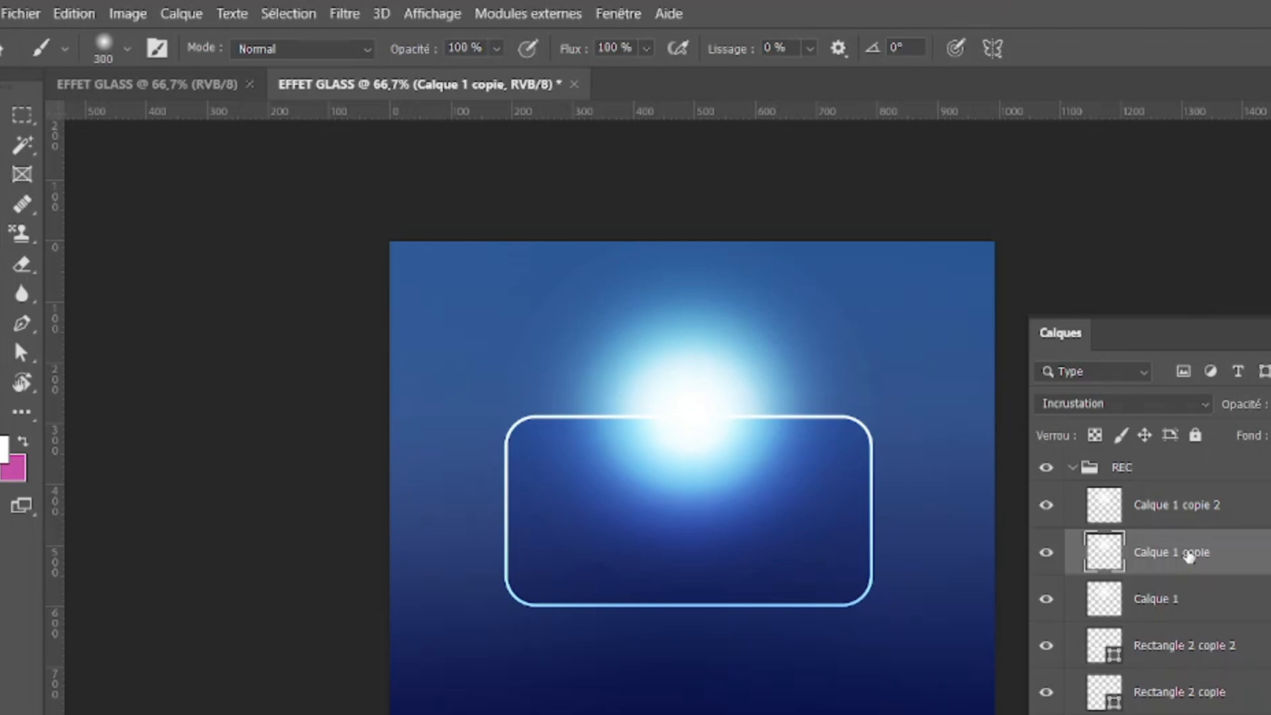
{"action": "key", "text": "ctrl+t"}
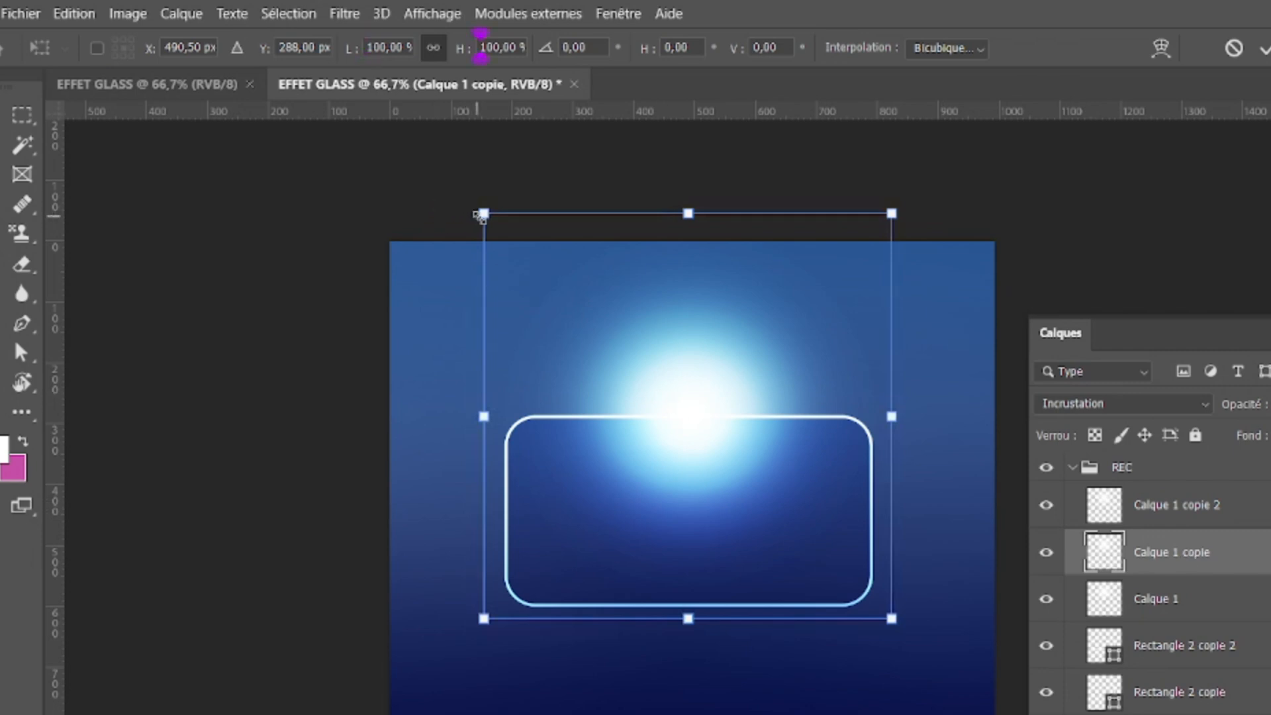
{"action": "left_click_drag", "start_coordinate": [484, 213], "coordinate": [586, 327]}
{"action": "left_click_drag", "start_coordinate": [744, 472], "coordinate": [687, 424]}
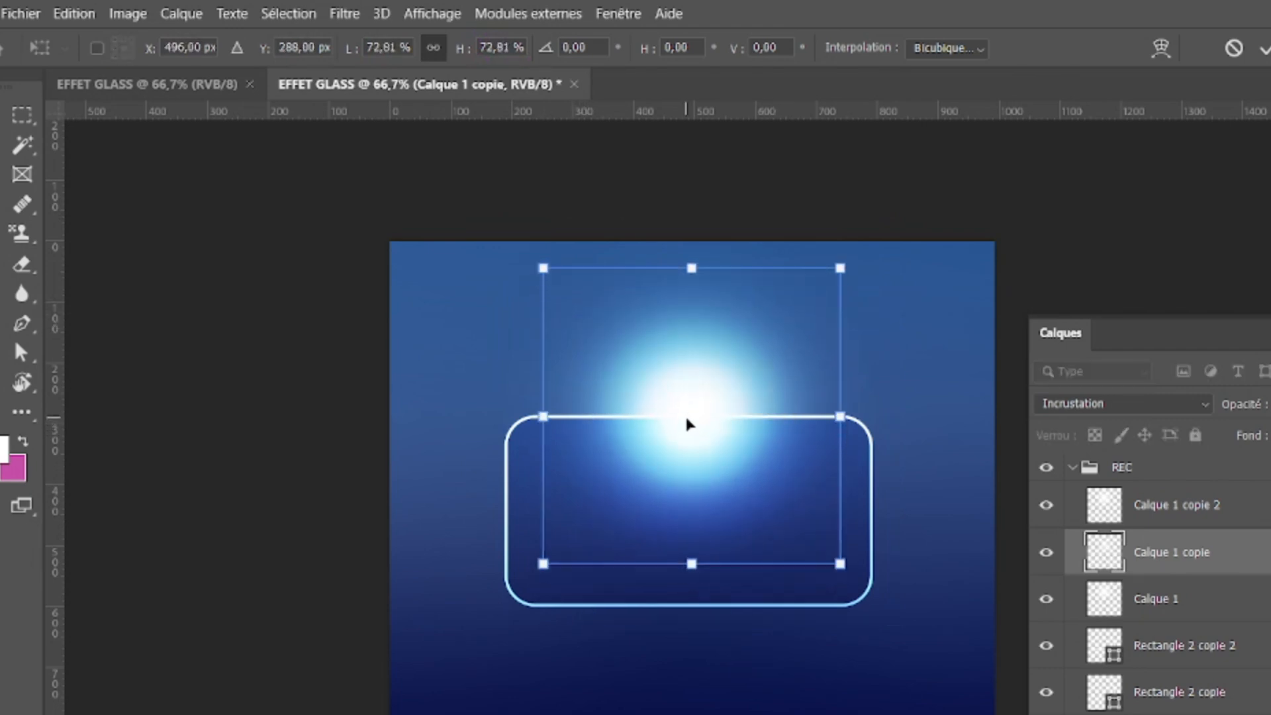
{"action": "key", "text": "Return"}
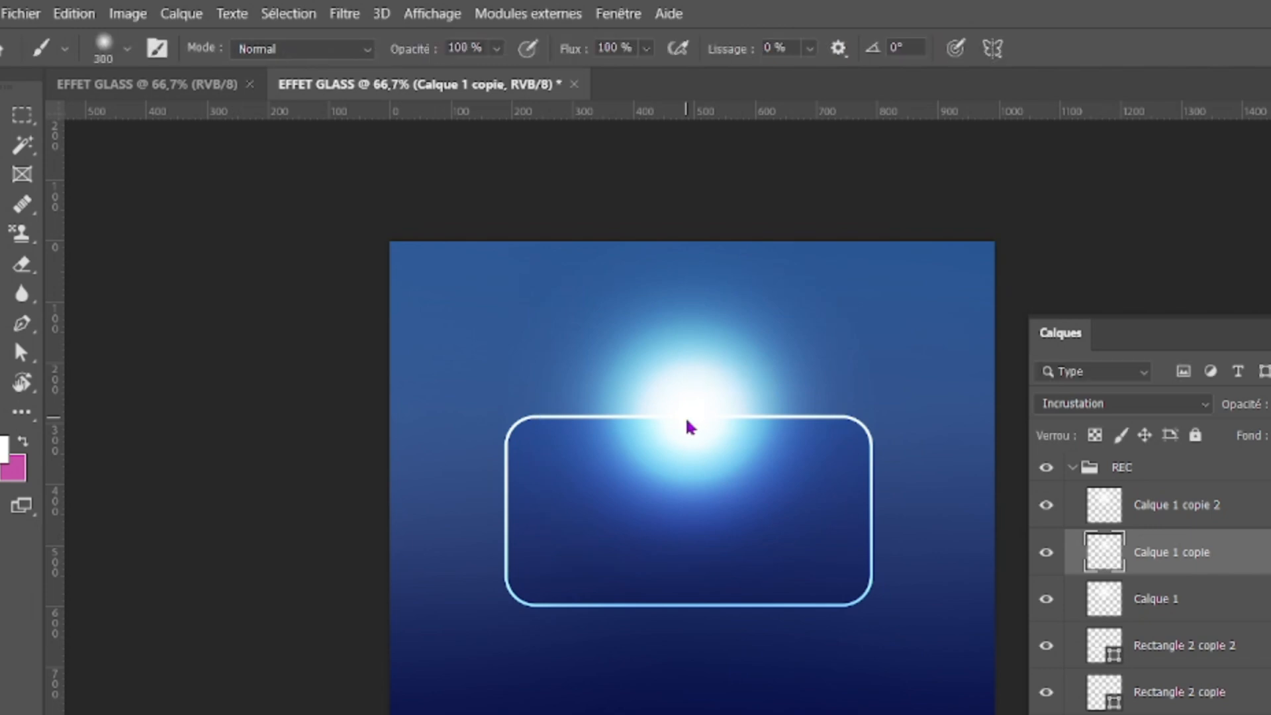
Step: Scale Calque 1 copie 2 down to about 51 % and centre it over the other two glows
{"action": "left_click", "coordinate": [1208, 516]}
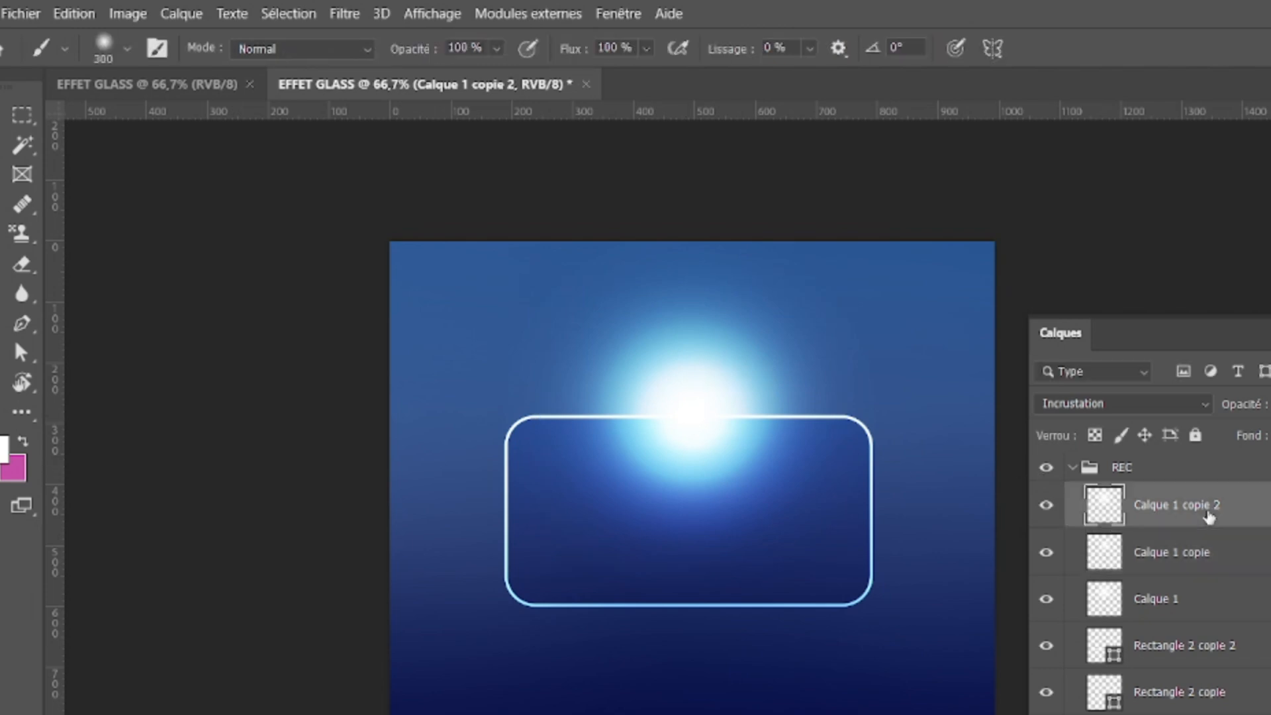
{"action": "key", "text": "ctrl+t"}
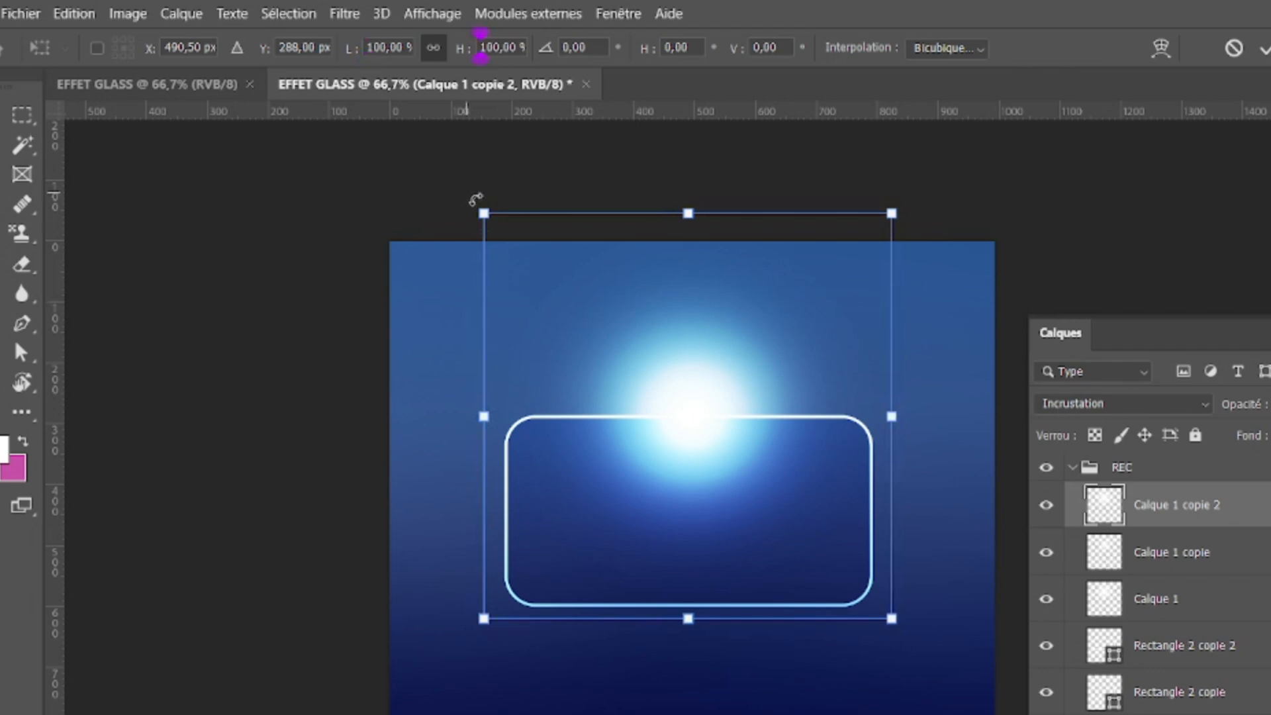
{"action": "left_click_drag", "start_coordinate": [483, 213], "coordinate": [685, 413]}
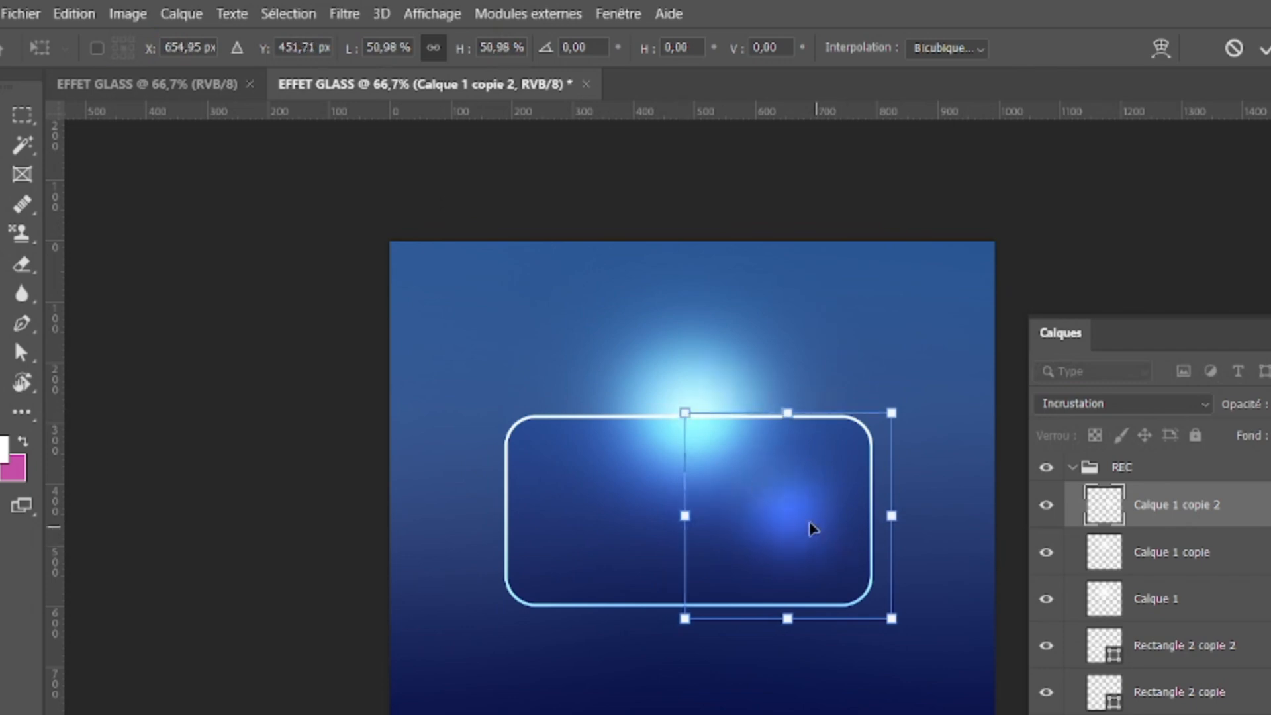
{"action": "left_click_drag", "start_coordinate": [813, 529], "coordinate": [709, 421]}
{"action": "key", "text": "Return"}
{"action": "key", "text": "b"}
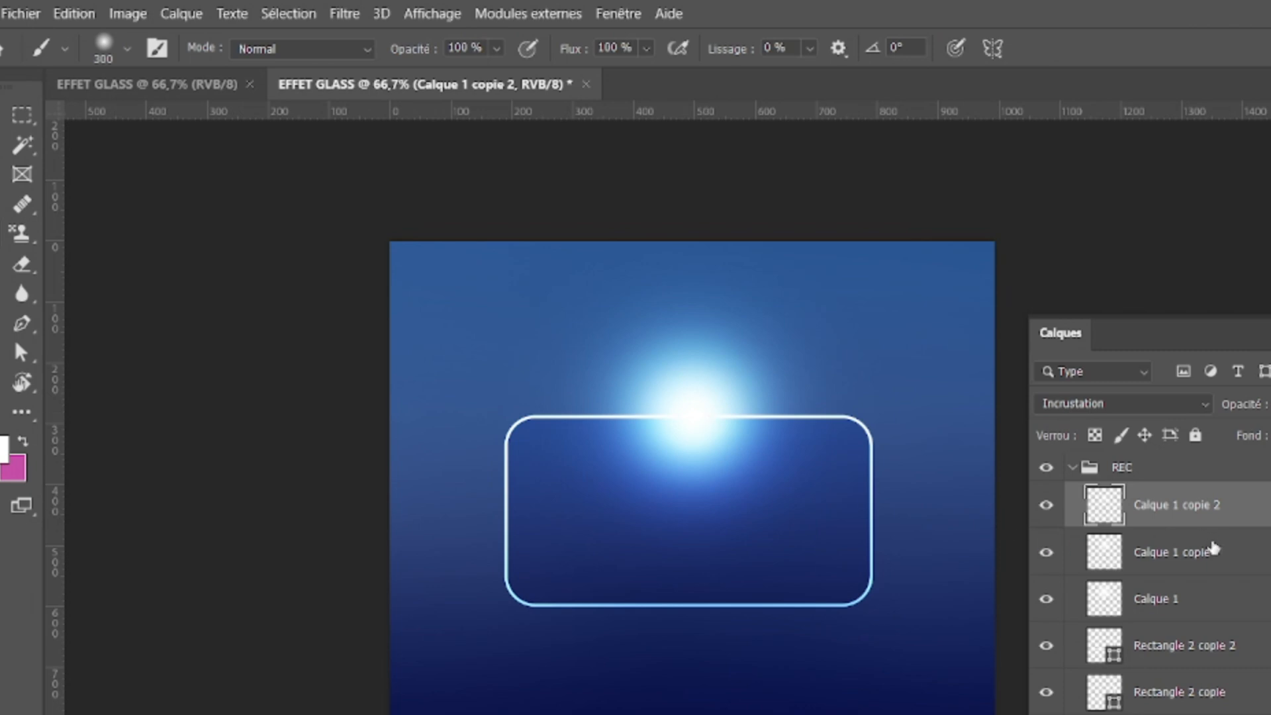
Step: Link the three glow layers, Calque 1 and its two copies, together
{"action": "left_click", "coordinate": [1212, 558], "text": "shift"}
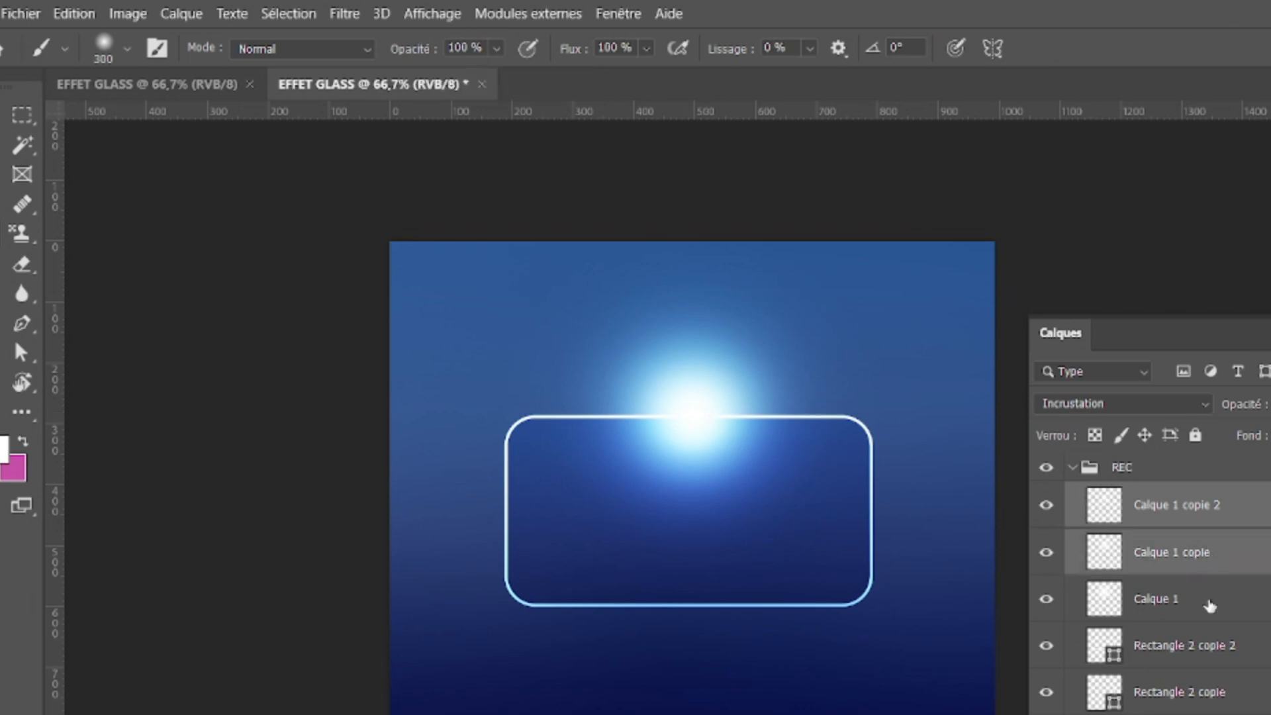
{"action": "left_click", "coordinate": [1210, 603], "text": "shift"}
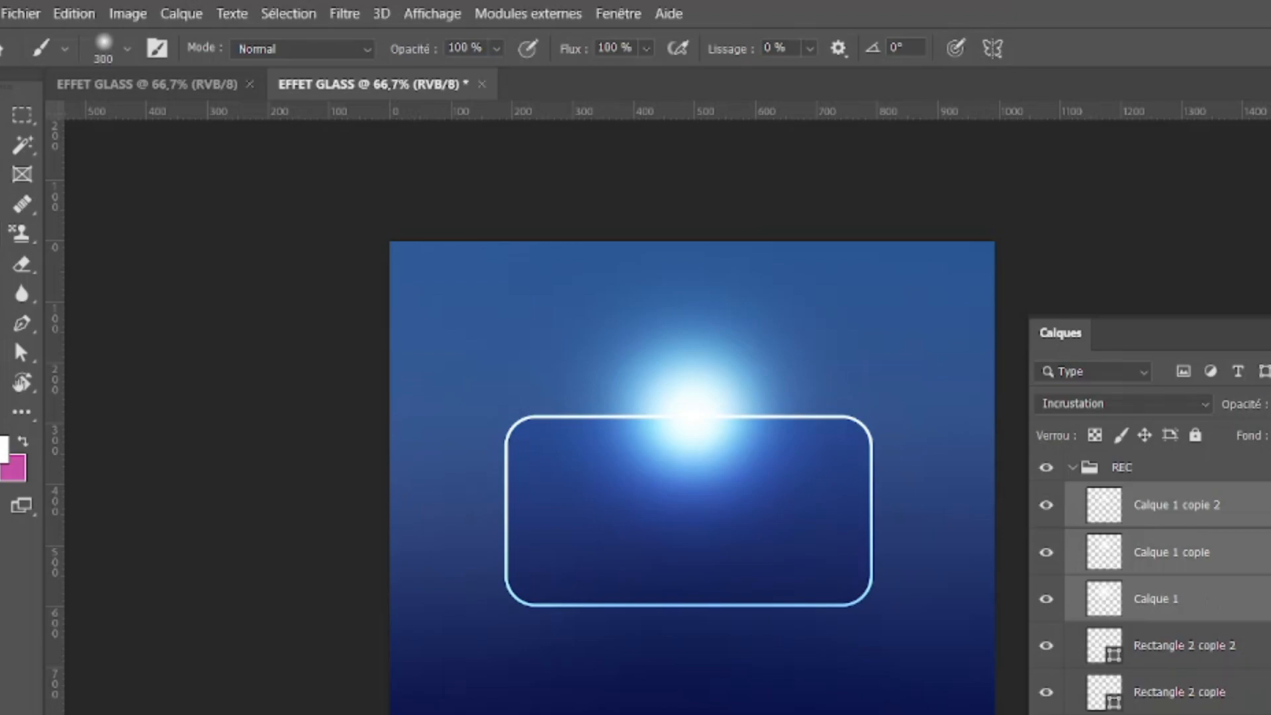
{"action": "left_click", "coordinate": [750, 588]}
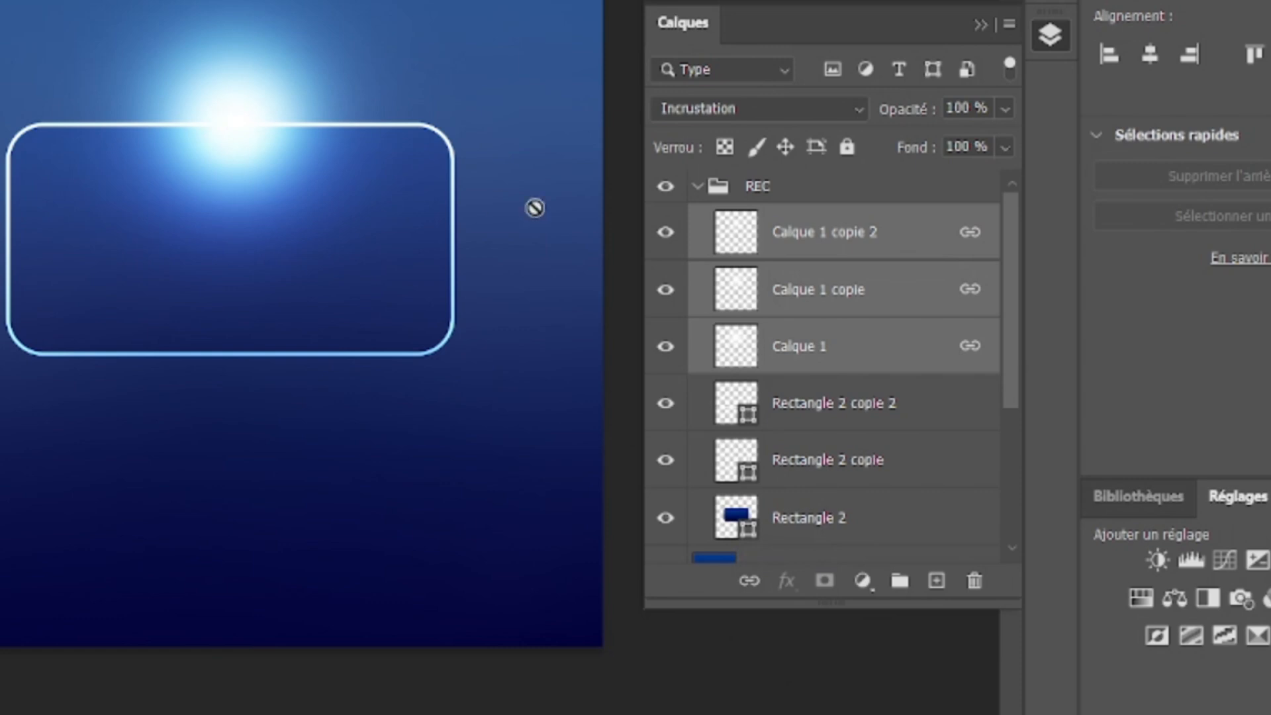
{"action": "left_click", "coordinate": [252, 114]}
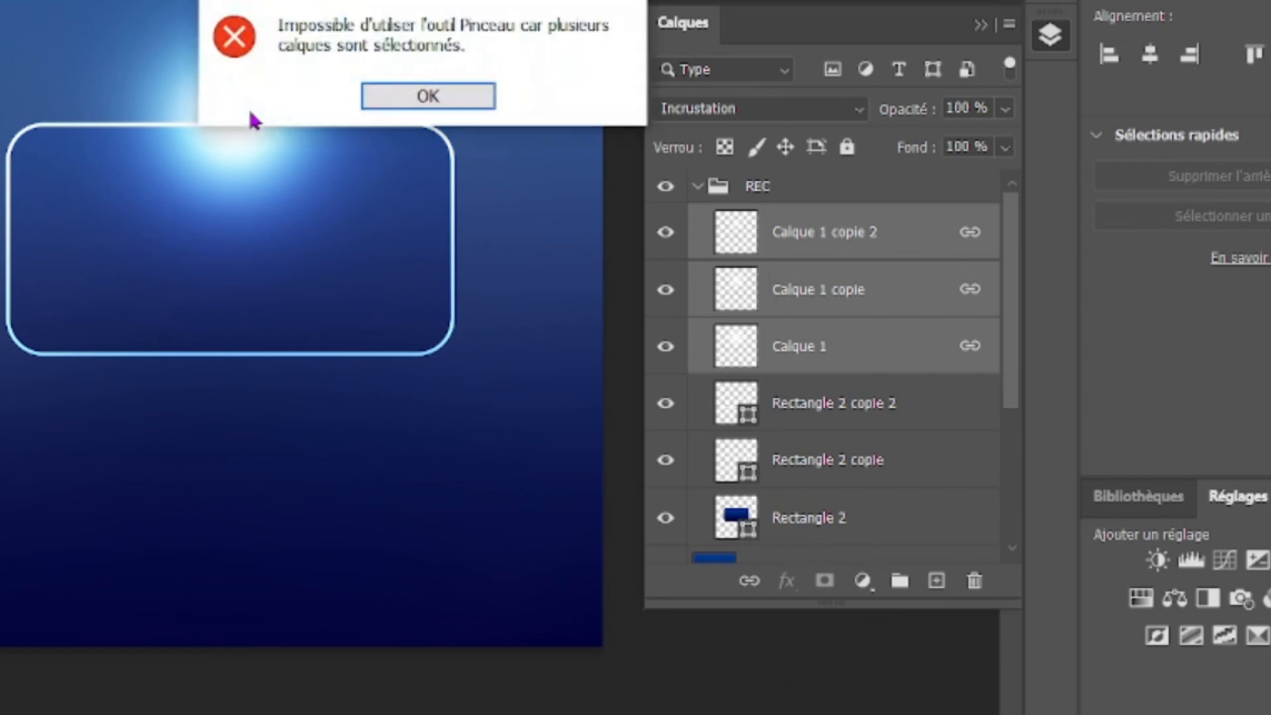
{"action": "left_click", "coordinate": [408, 105]}
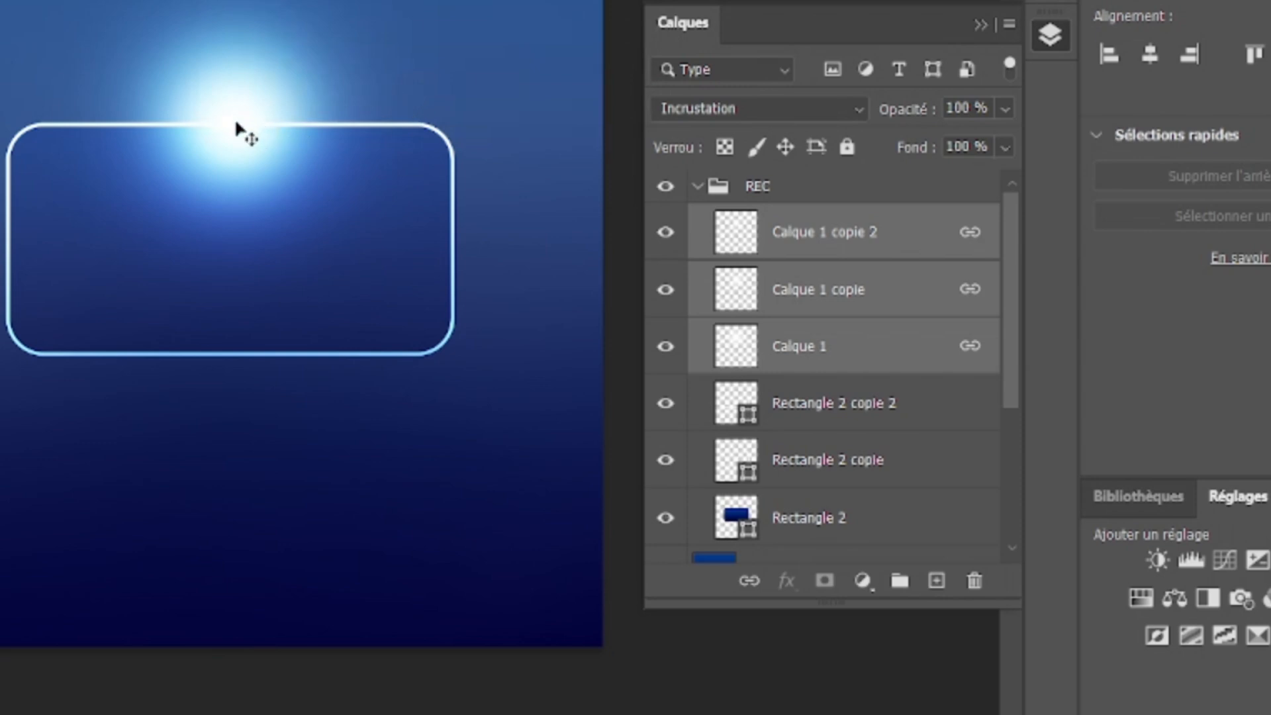
Step: Squash the three linked glow layers to about 3 % of their height and place the thin streak on the rectangle's lower edge
{"action": "key", "text": "ctrl+t"}
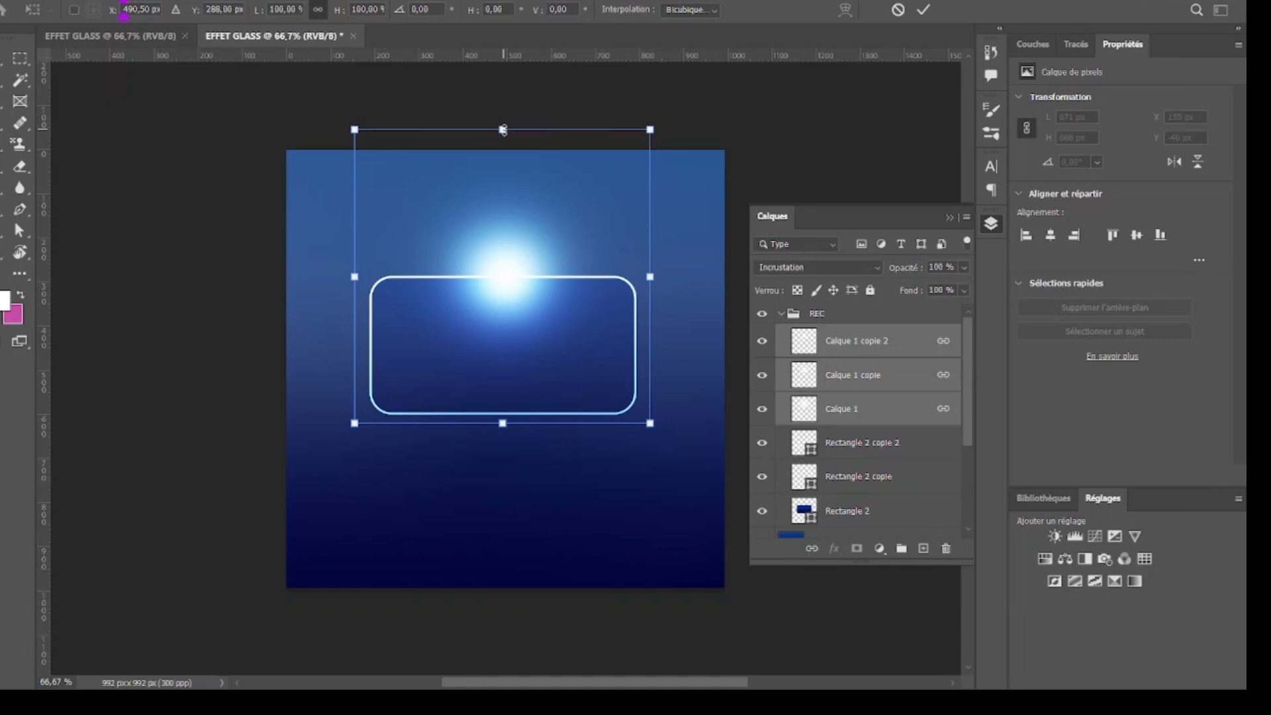
{"action": "left_click_drag", "start_coordinate": [503, 130], "coordinate": [503, 409]}
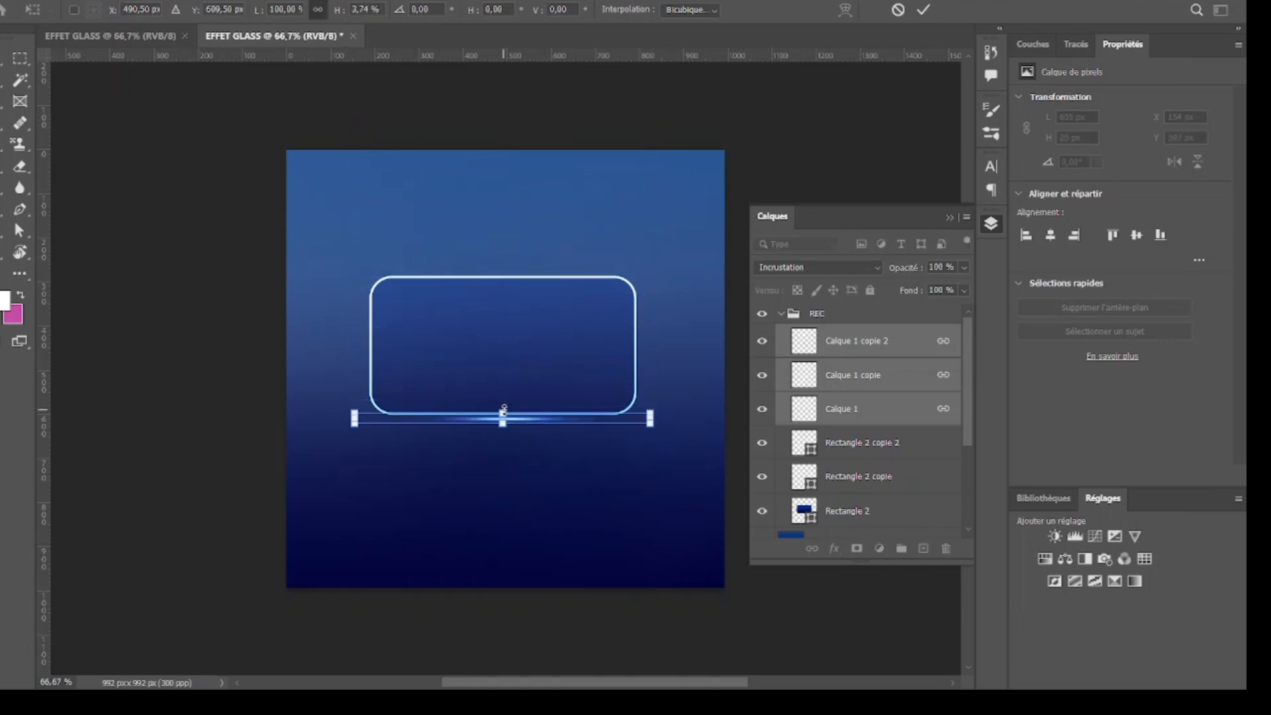
{"action": "key", "text": "ctrl+plus"}
{"action": "key", "text": "ctrl+plus"}
{"action": "key", "text": "ctrl+plus"}
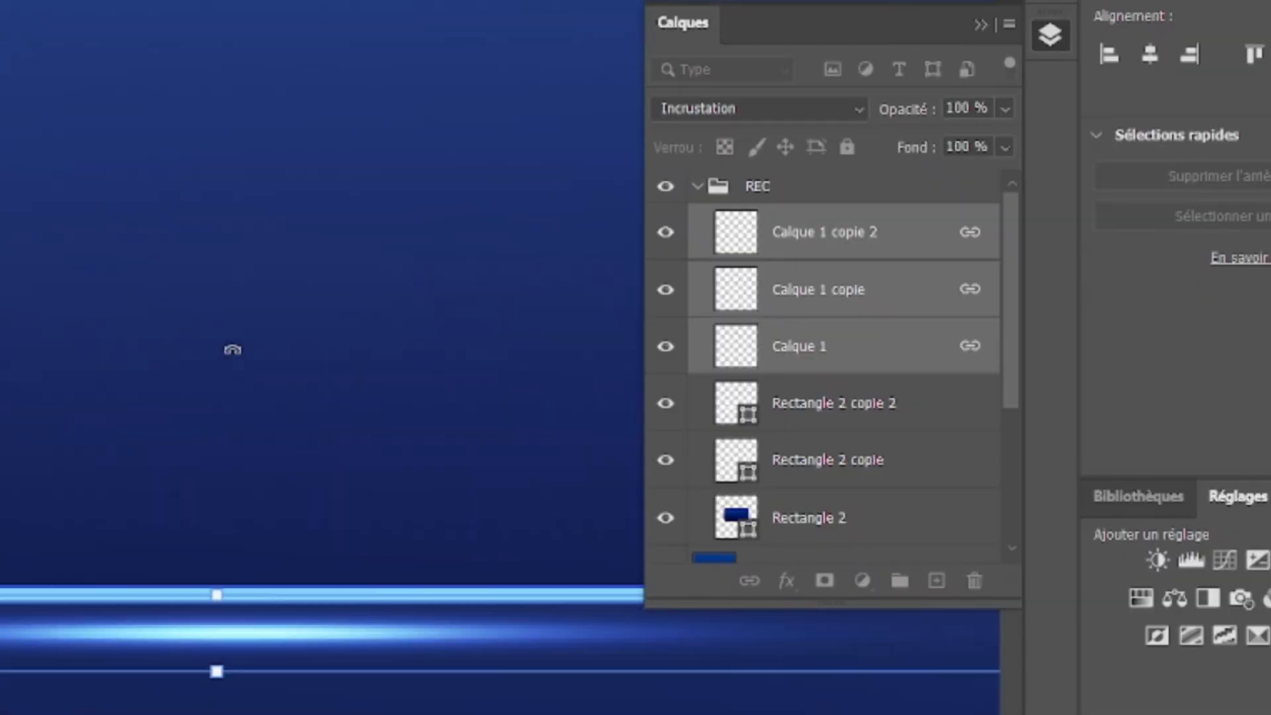
{"action": "scroll", "coordinate": [233, 350], "scroll_direction": "up", "scroll_amount": 1}
{"action": "left_click_drag", "start_coordinate": [259, 667], "coordinate": [256, 628]}
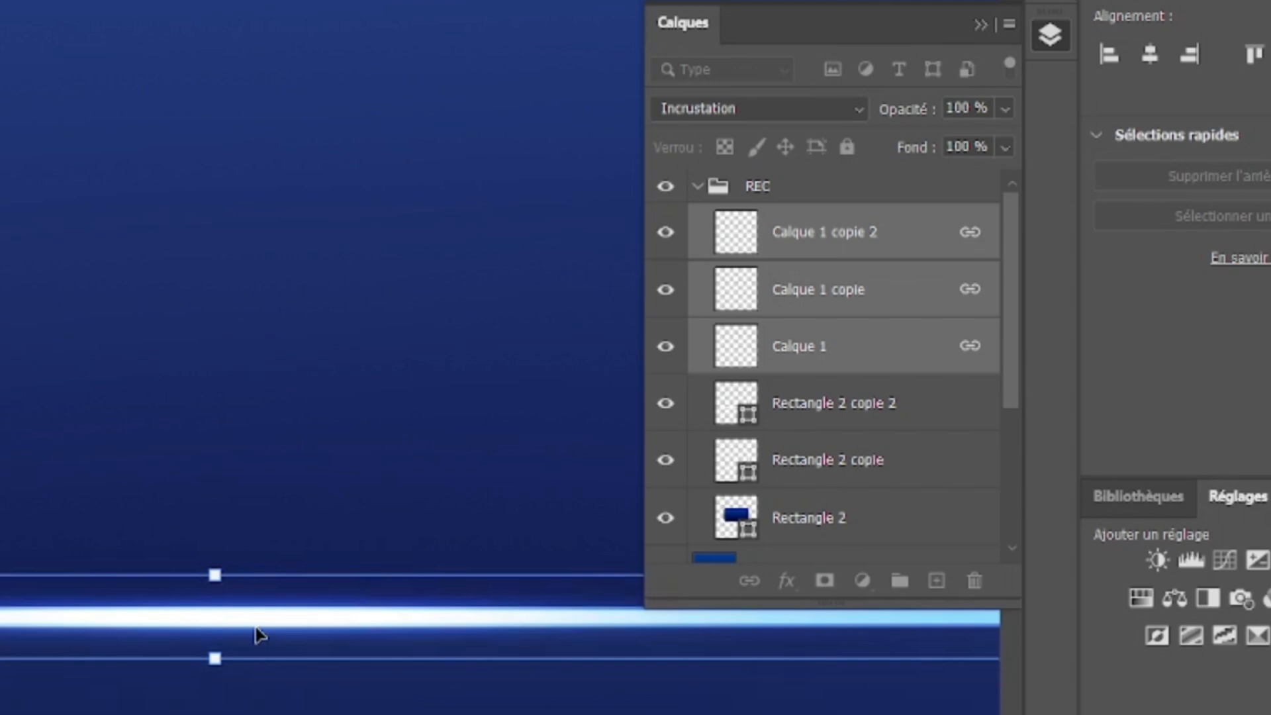
{"action": "scroll", "coordinate": [256, 628], "scroll_direction": "down", "scroll_amount": 3}
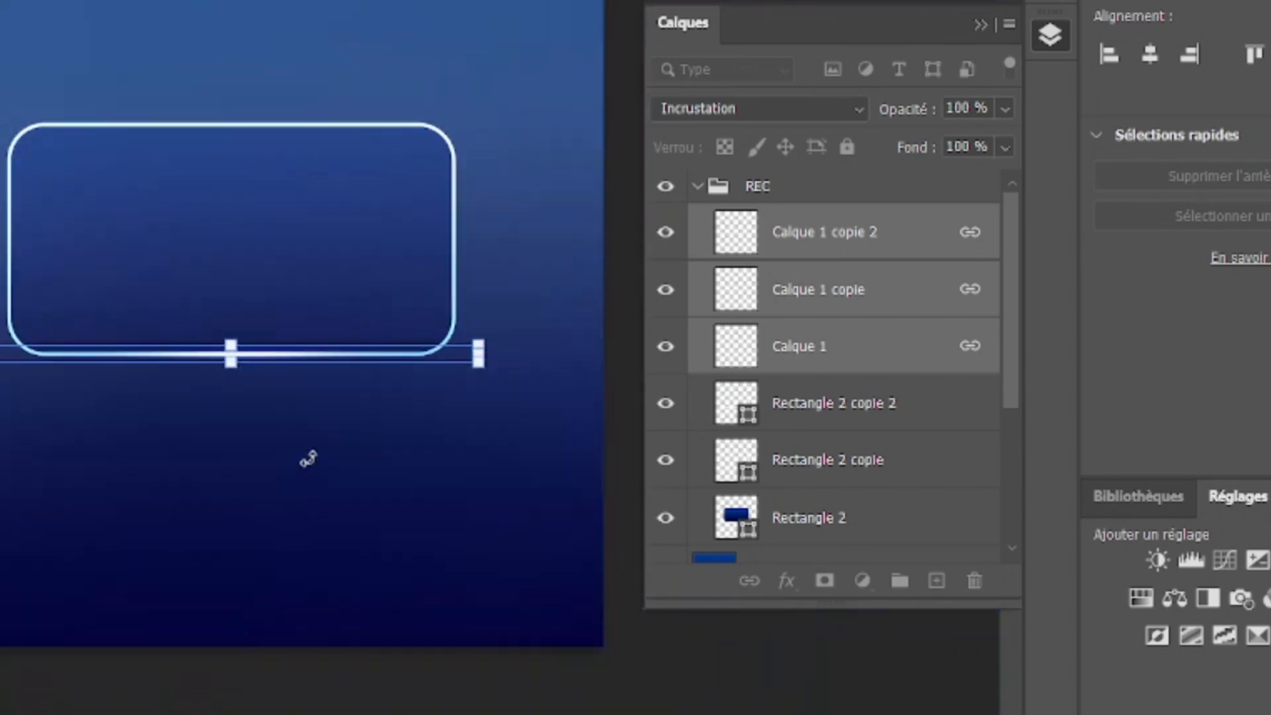
{"action": "key", "text": "Return"}
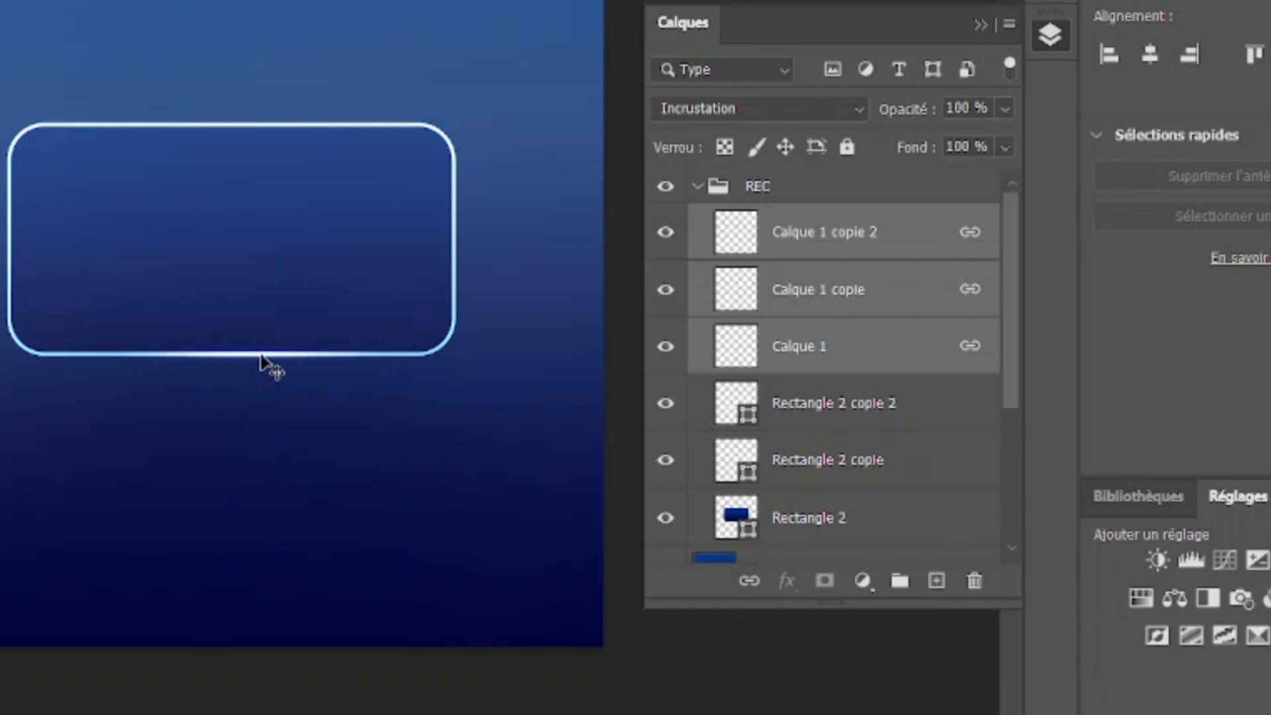
Step: Duplicate the three linked glow streak layers and place the copies on the rectangle's upper edge
{"action": "key", "text": "ctrl+j"}
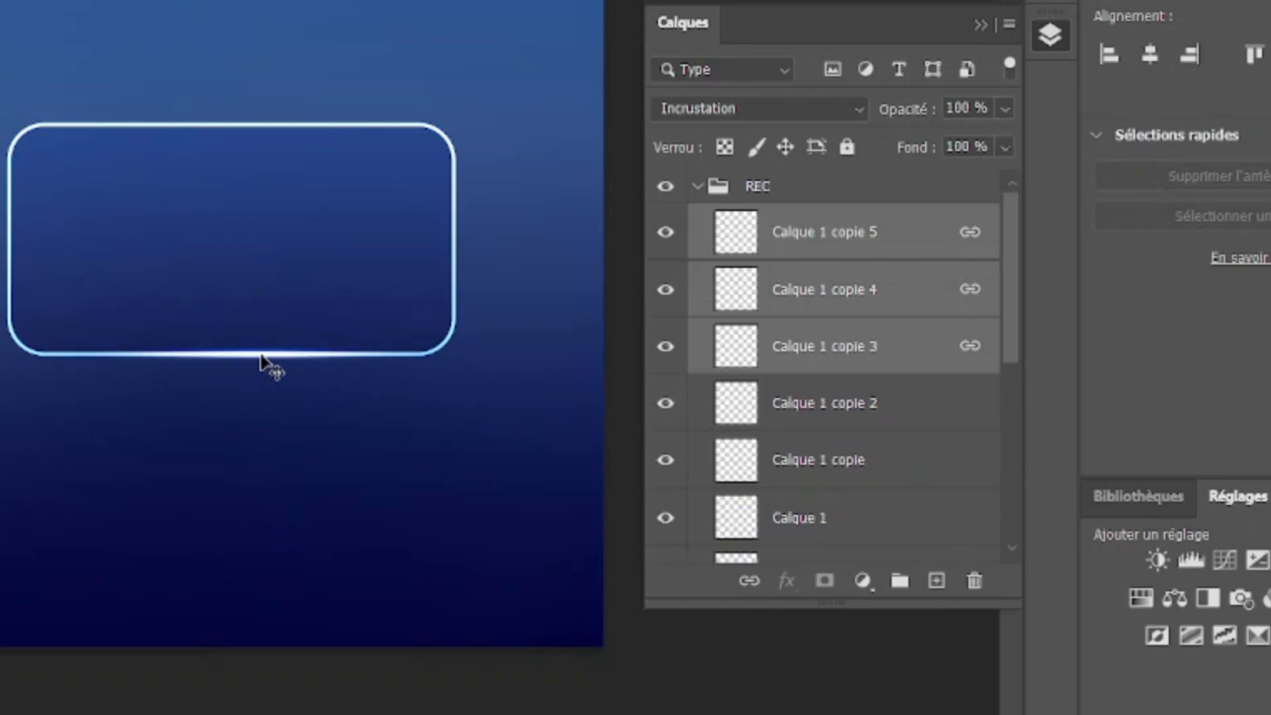
{"action": "left_click_drag", "start_coordinate": [262, 357], "coordinate": [243, 126]}
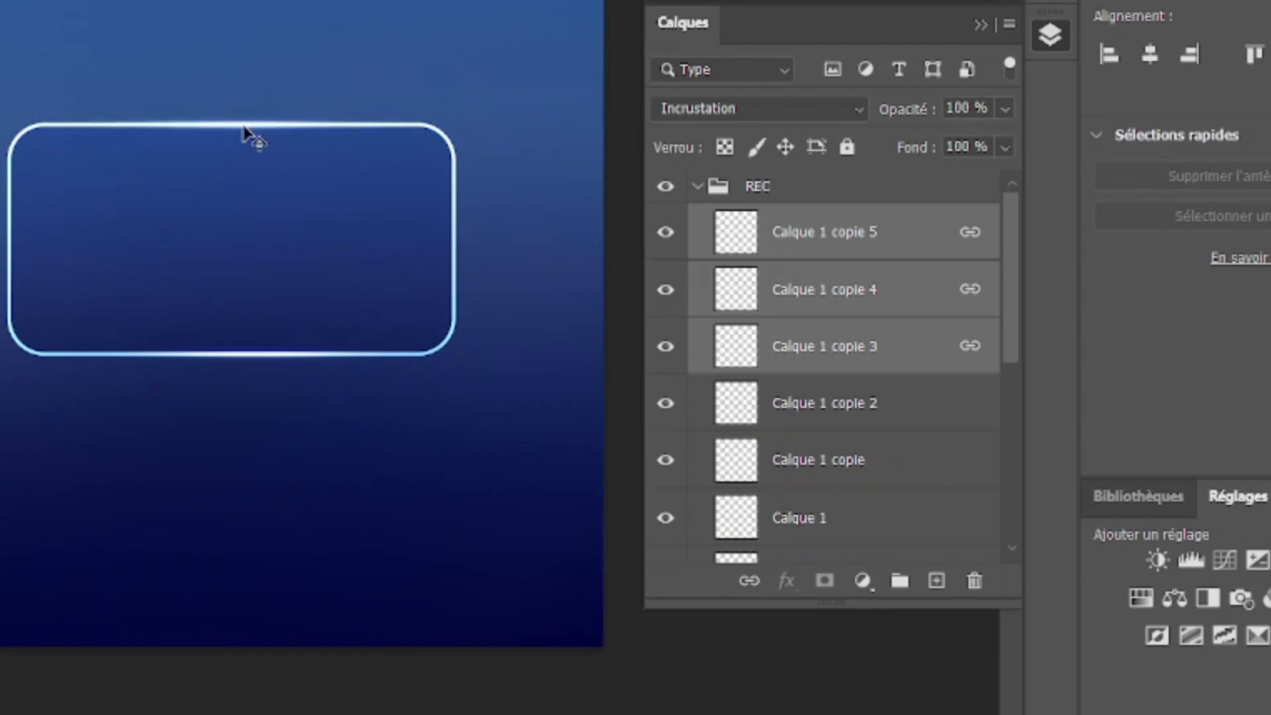
{"action": "key", "text": "ctrl+plus"}
{"action": "key", "text": "ctrl+plus"}
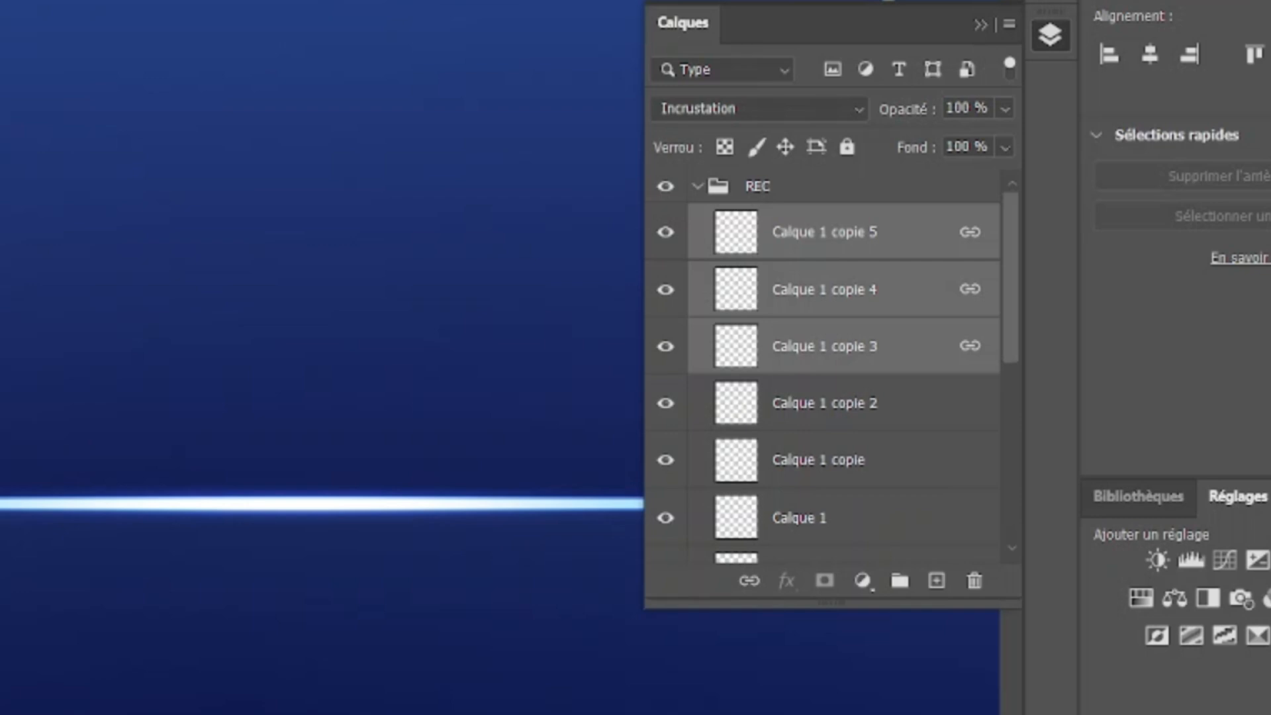
Step: Duplicate the upper glow streak, stretch the copies vertically into a wide soft glow, and centre it in the rectangle's upper half
{"action": "key", "text": "ctrl+j"}
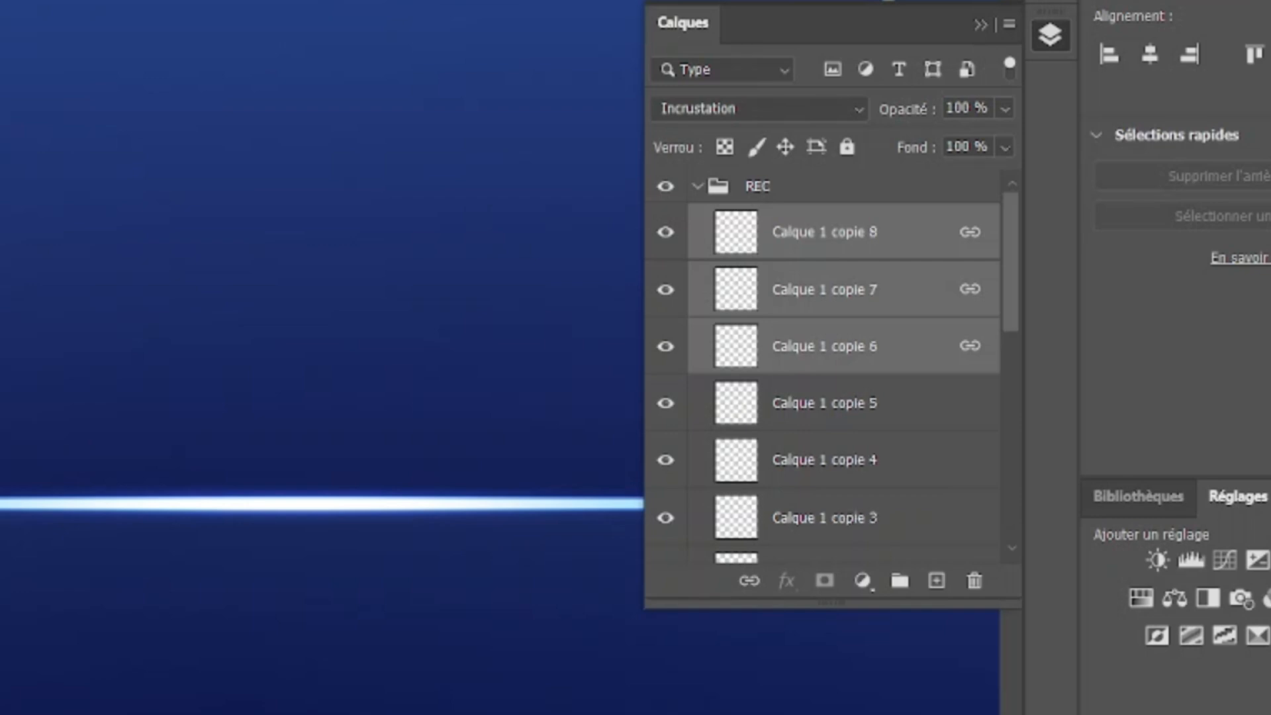
{"action": "left_click_drag", "start_coordinate": [228, 0], "coordinate": [221, 18]}
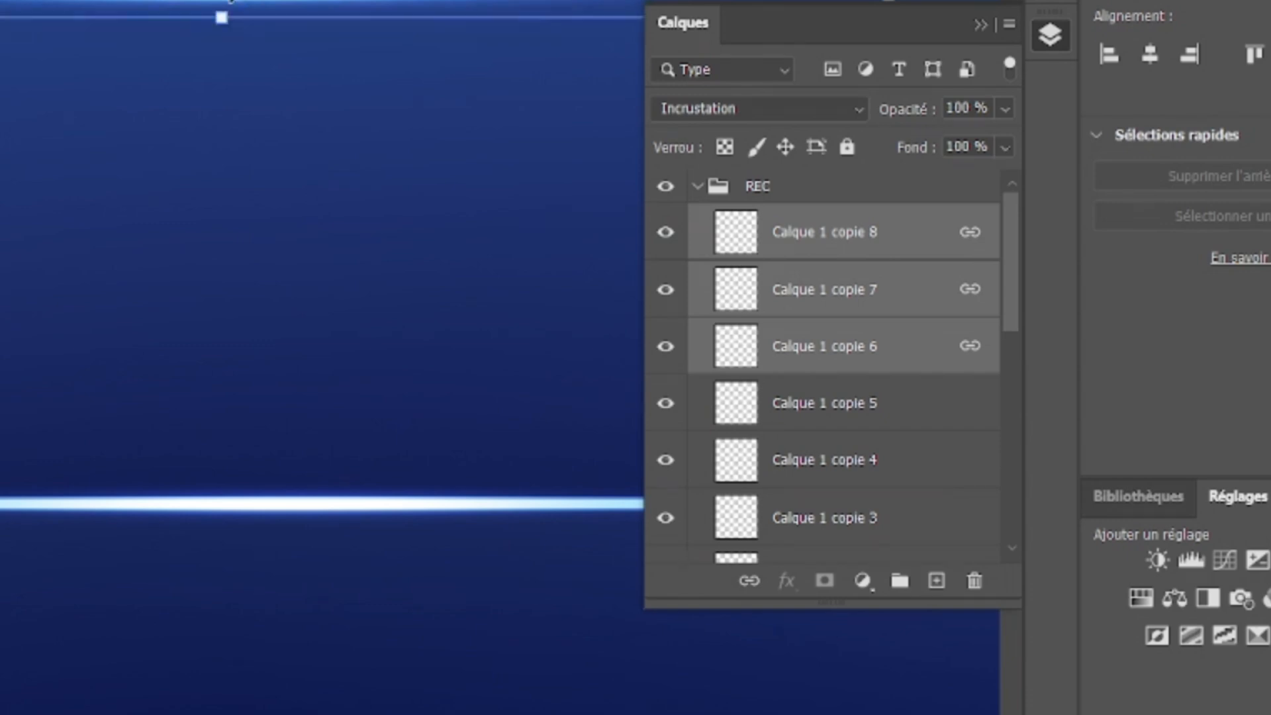
{"action": "key", "text": "ctrl+minus"}
{"action": "key", "text": "ctrl+minus"}
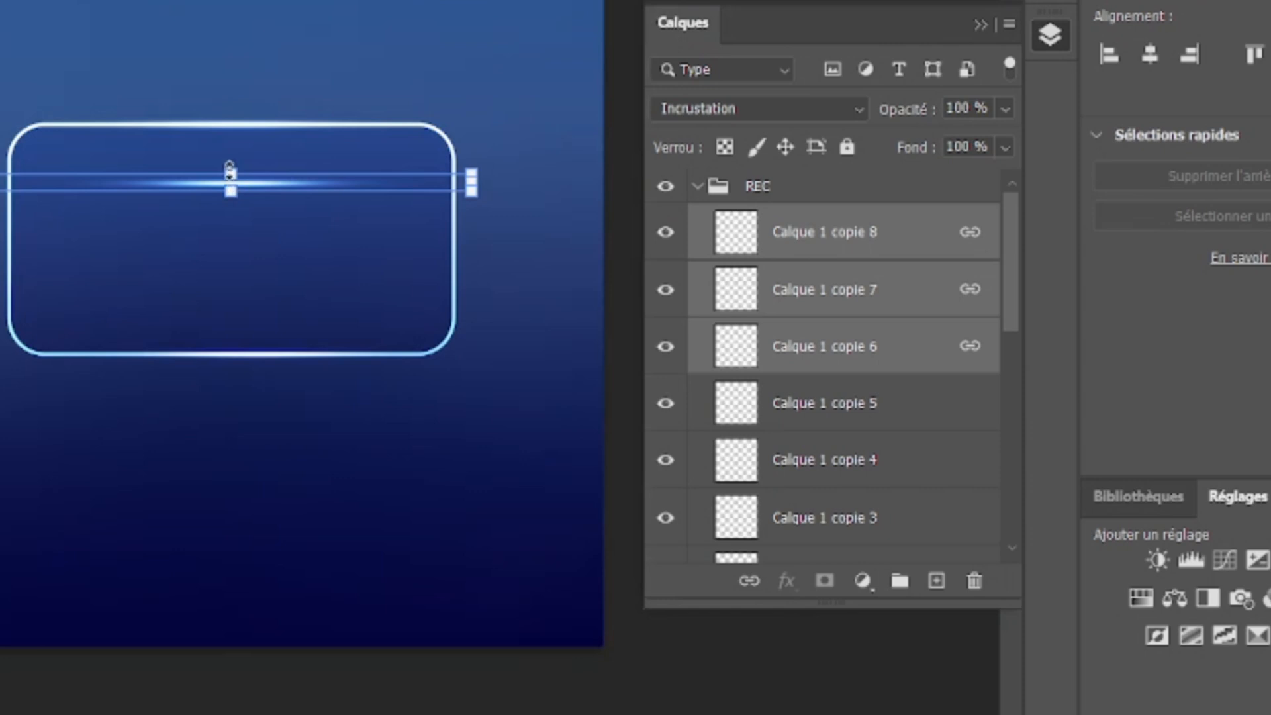
{"action": "left_click_drag", "start_coordinate": [229, 162], "coordinate": [229, 0]}
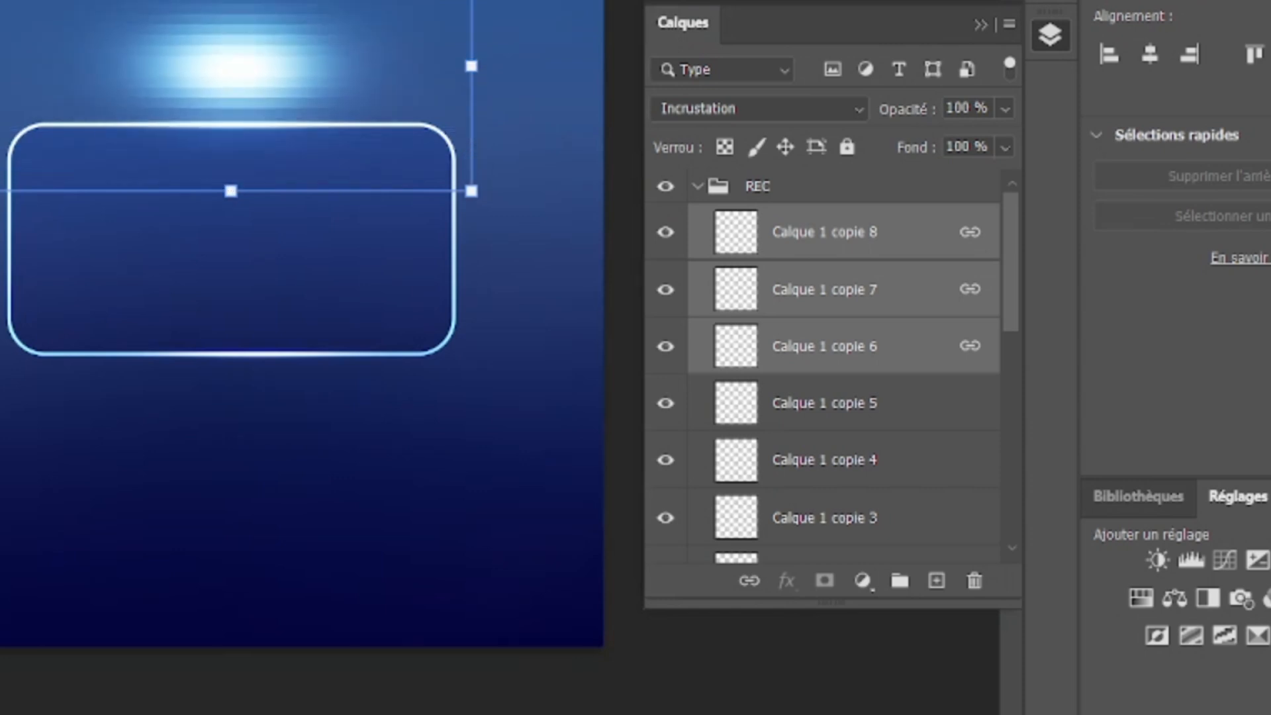
{"action": "left_click_drag", "start_coordinate": [227, 59], "coordinate": [248, 196]}
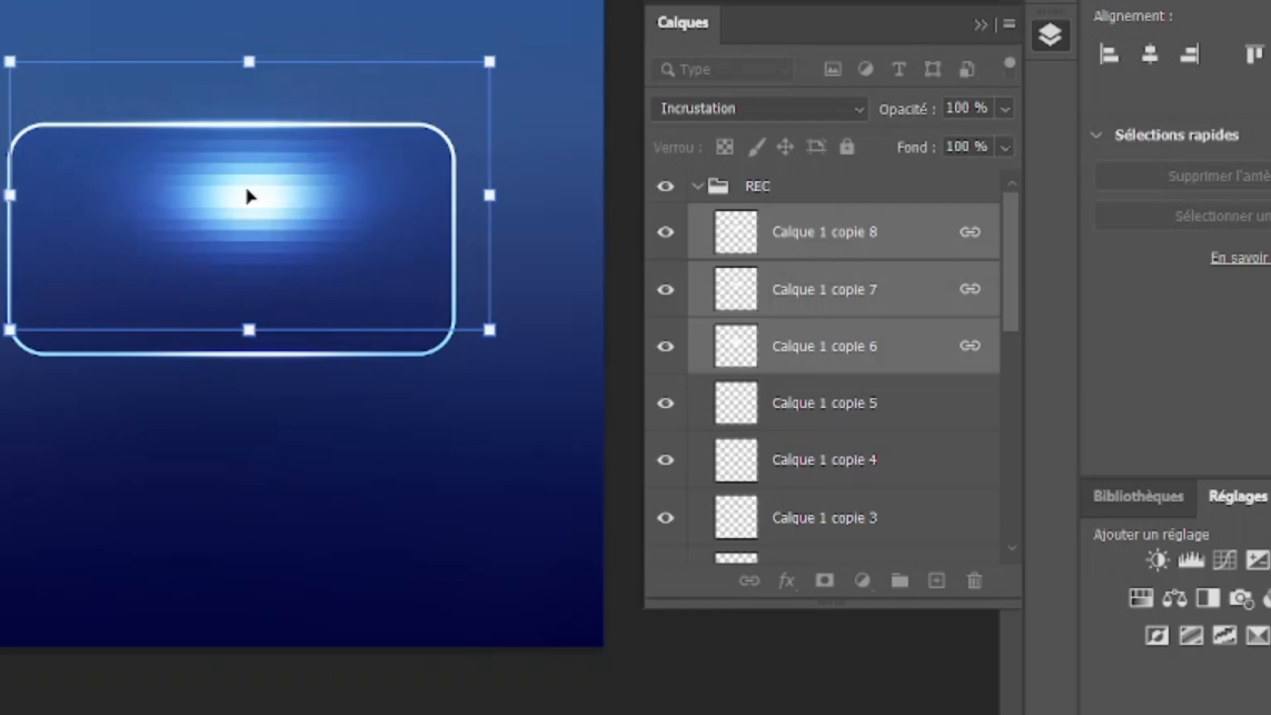
{"action": "key", "text": "Return"}
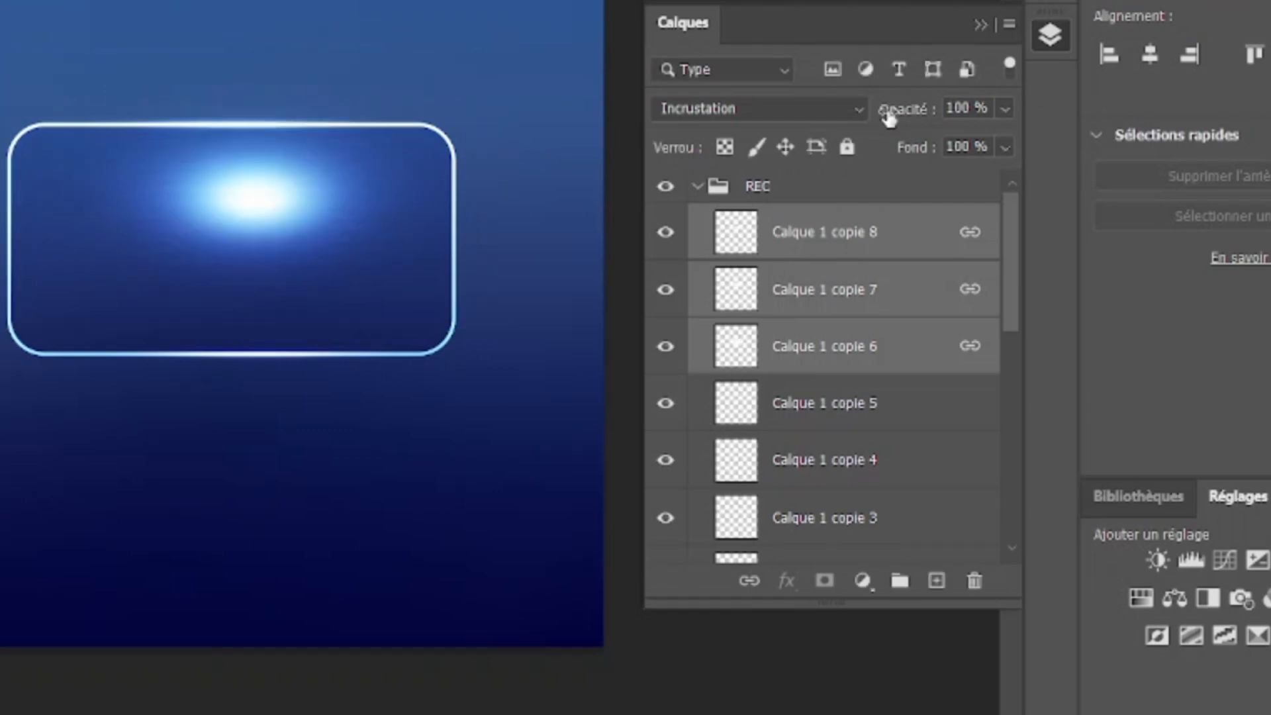
Step: Lower the opacity of Calque 1 copie 6, 7 and 8 to 25 % and nudge the glow slightly right and upward
{"action": "left_click_drag", "start_coordinate": [874, 109], "coordinate": [830, 110]}
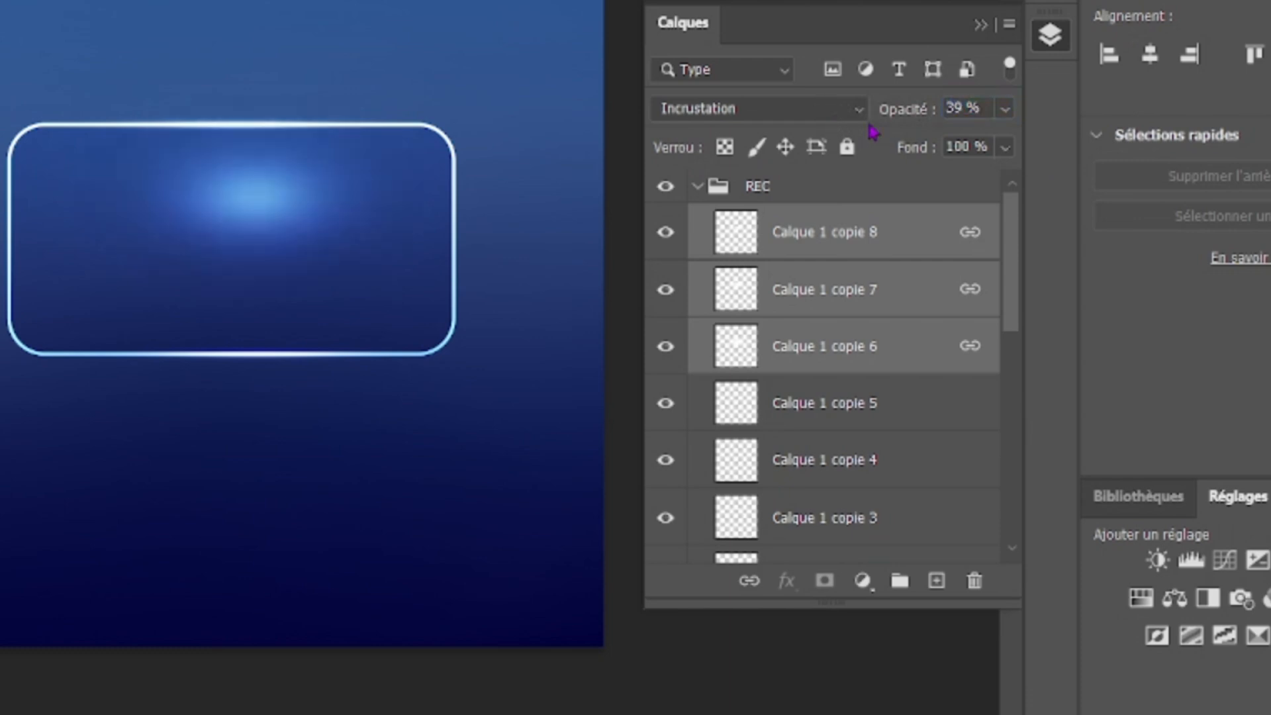
{"action": "left_click_drag", "start_coordinate": [913, 109], "coordinate": [890, 110]}
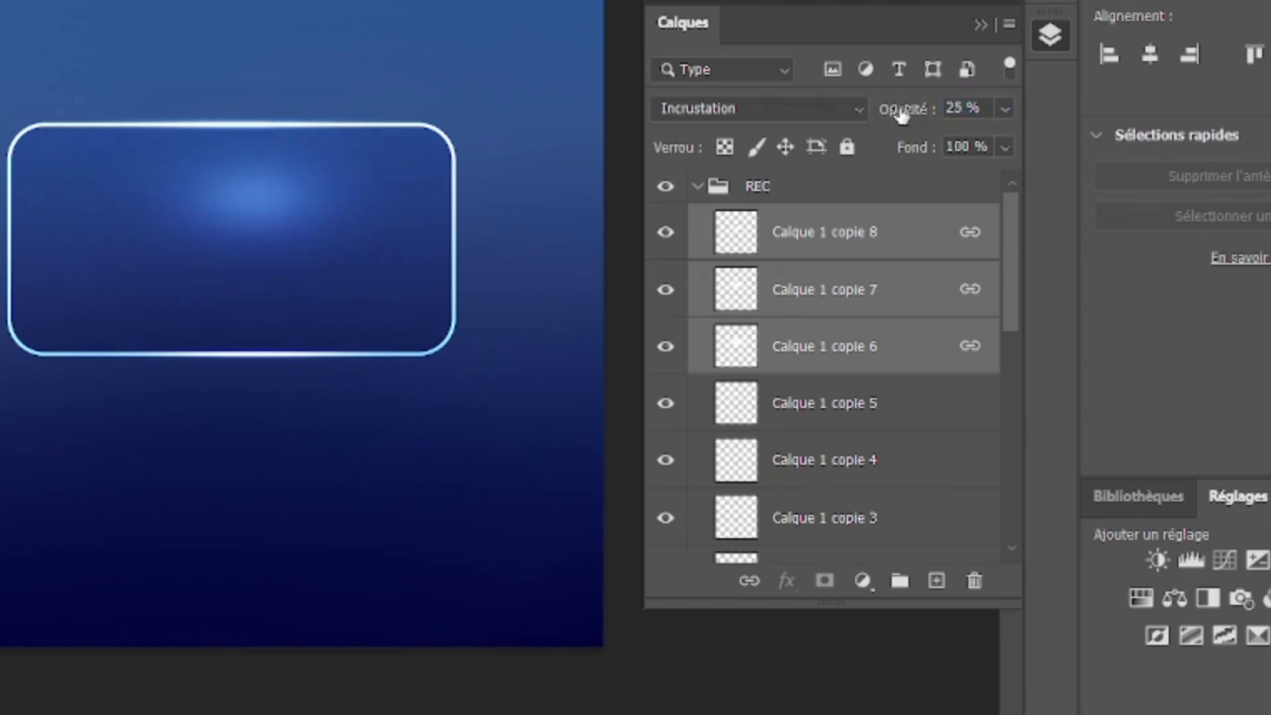
{"action": "left_click_drag", "start_coordinate": [264, 212], "coordinate": [280, 202]}
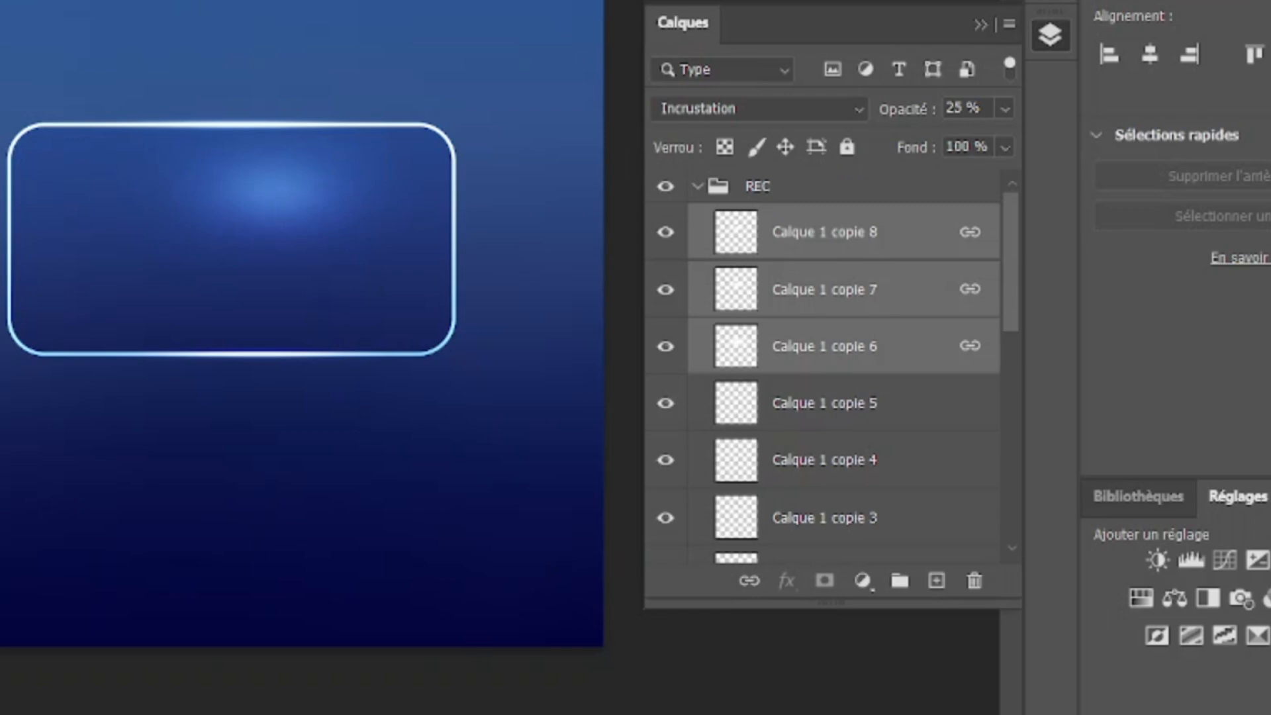
Step: Collapse the REC group and add the white Montserrat ExtraBold text EFFET GLASS inside the rectangle
{"action": "scroll", "coordinate": [302, 325], "scroll_direction": "right", "scroll_amount": 3}
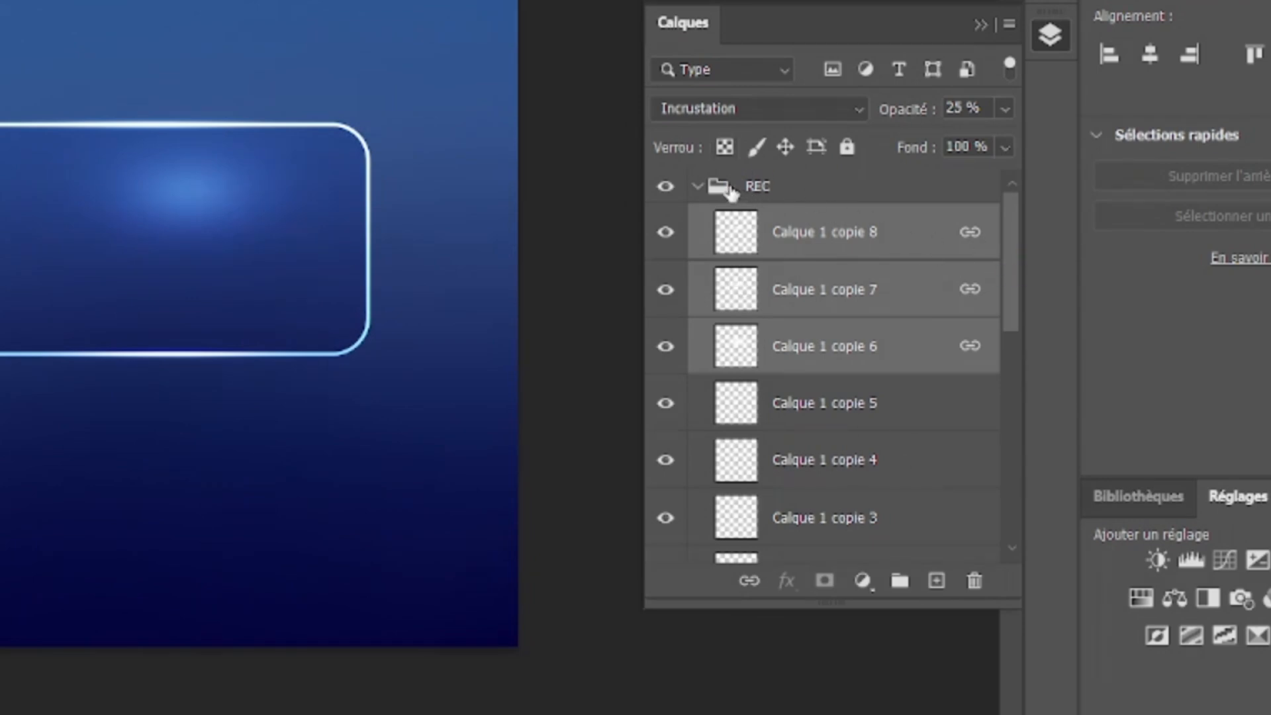
{"action": "left_click", "coordinate": [697, 188]}
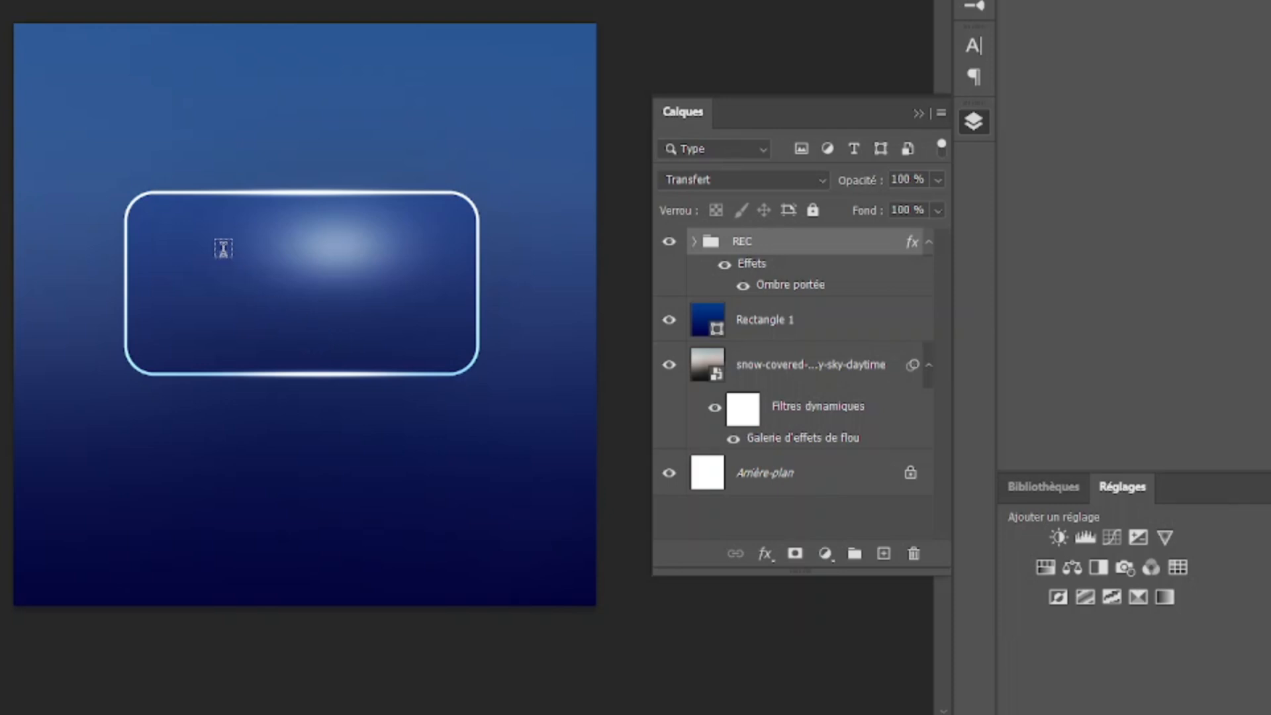
{"action": "left_click", "coordinate": [213, 249]}
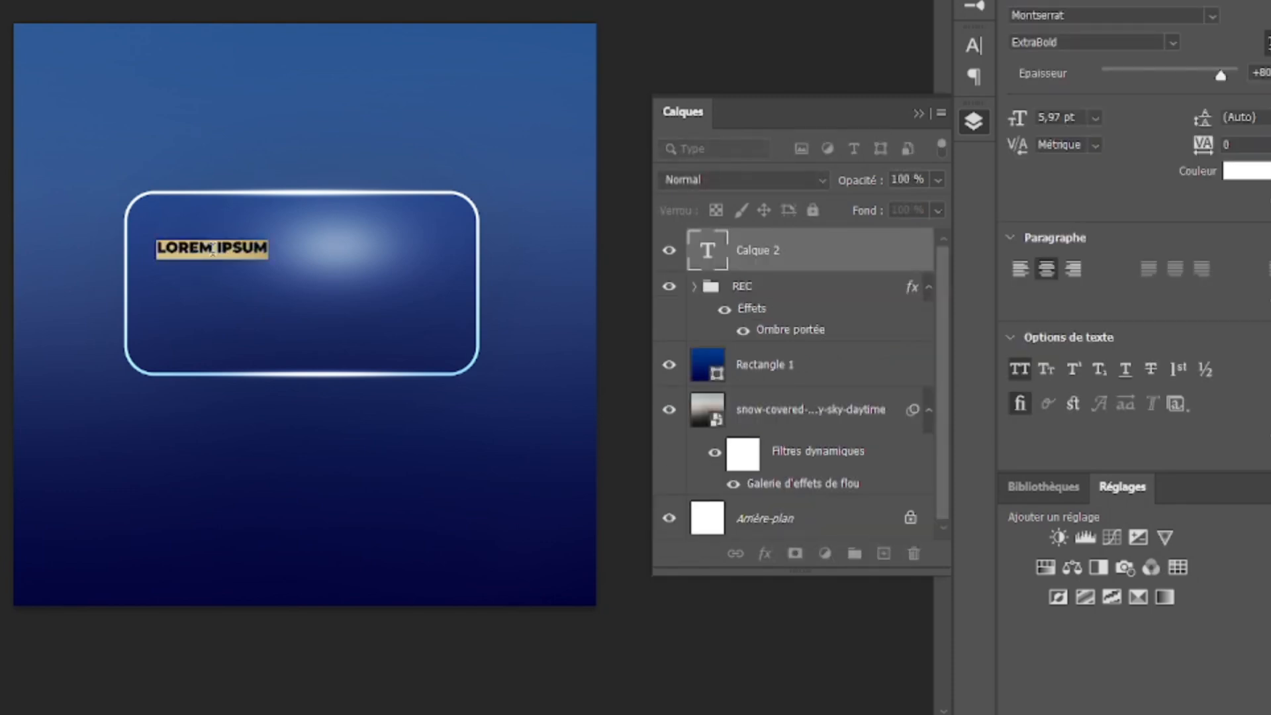
{"action": "left_click", "coordinate": [213, 250]}
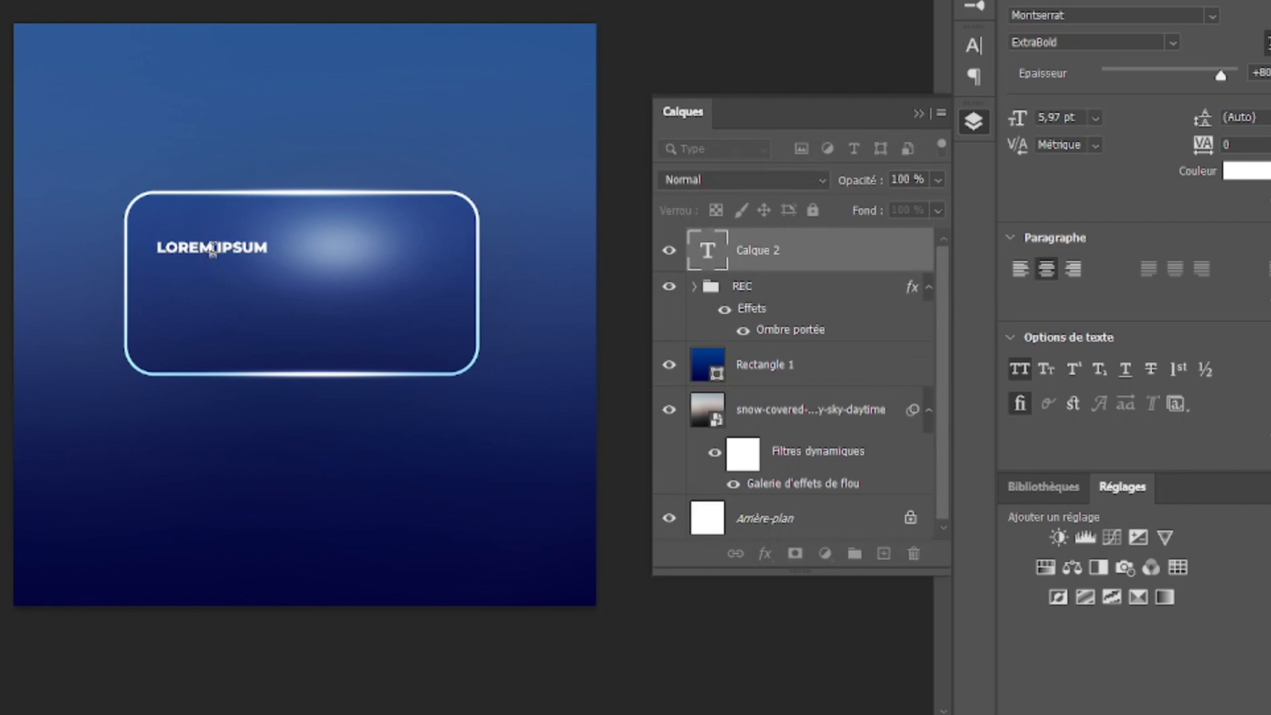
{"action": "key", "text": "ctrl+a"}
{"action": "key", "text": "Delete"}
{"action": "type", "text": "EFFET"}
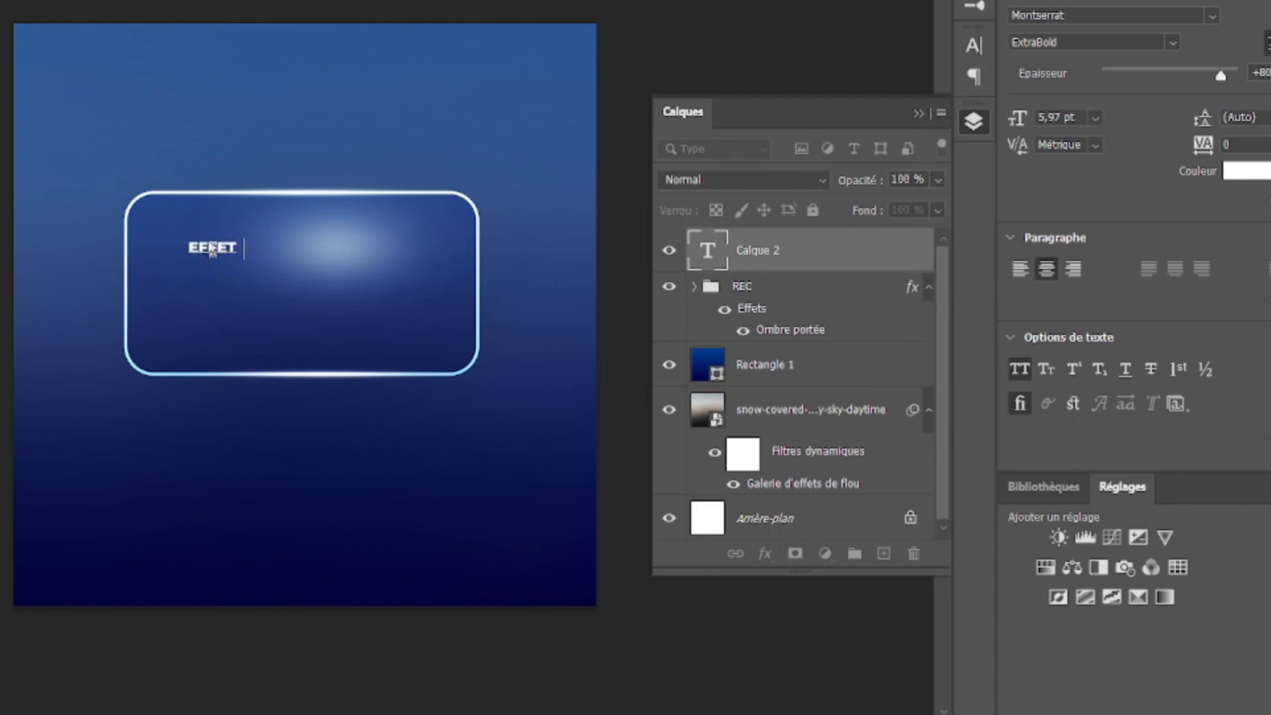
{"action": "type", "text": " GLASS"}
{"action": "key", "text": "ctrl+Return"}
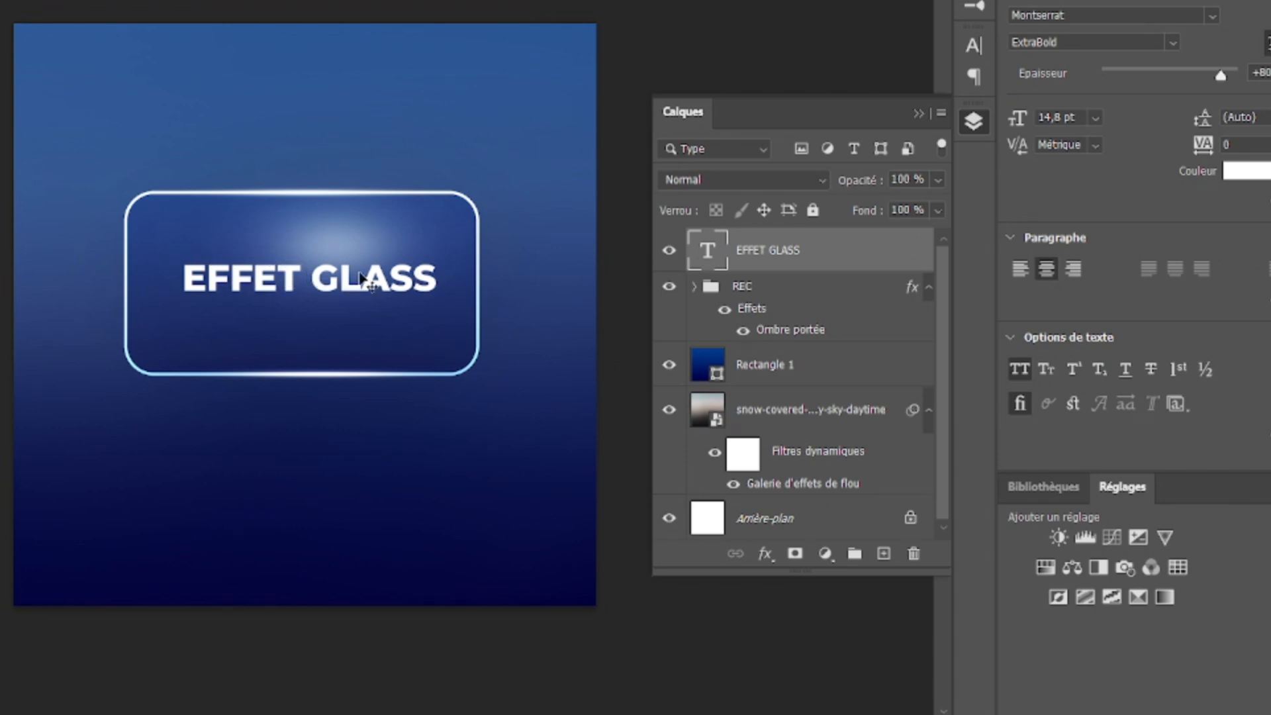
Step: Try the Biseautage & estampage and Satin layer styles on the EFFET GLASS text
{"action": "left_click", "coordinate": [766, 553]}
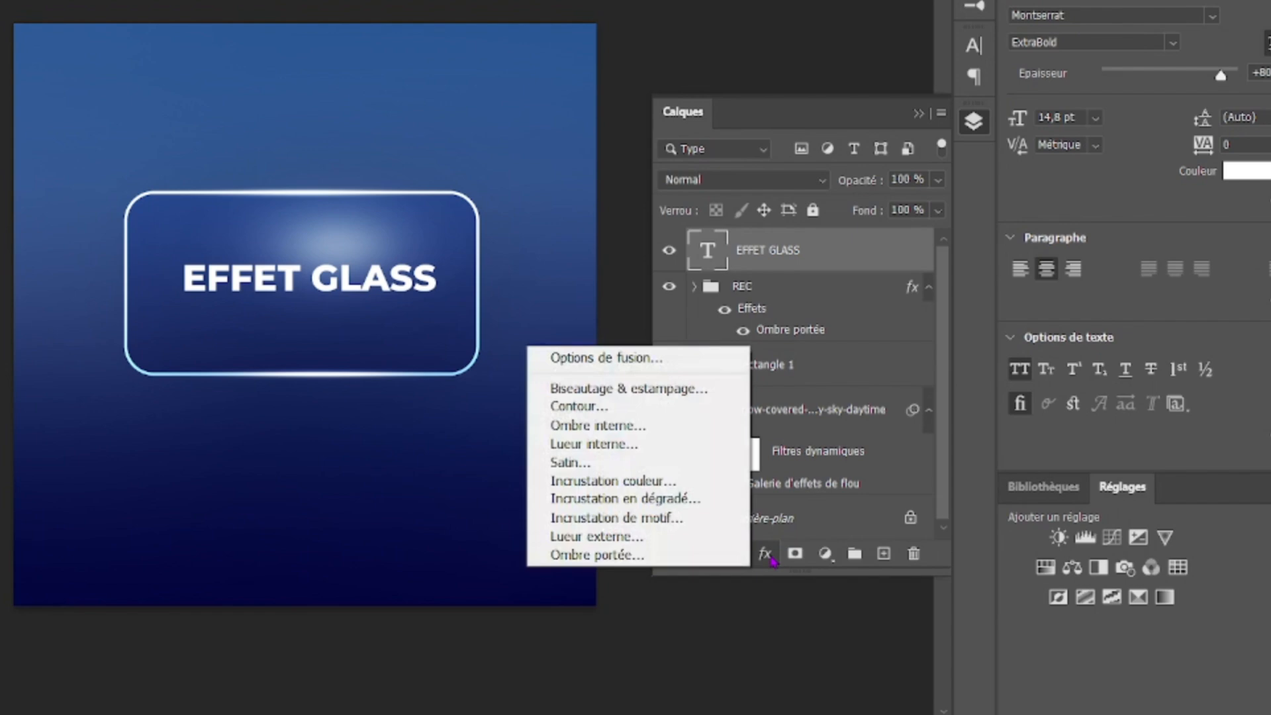
{"action": "left_click", "coordinate": [656, 388]}
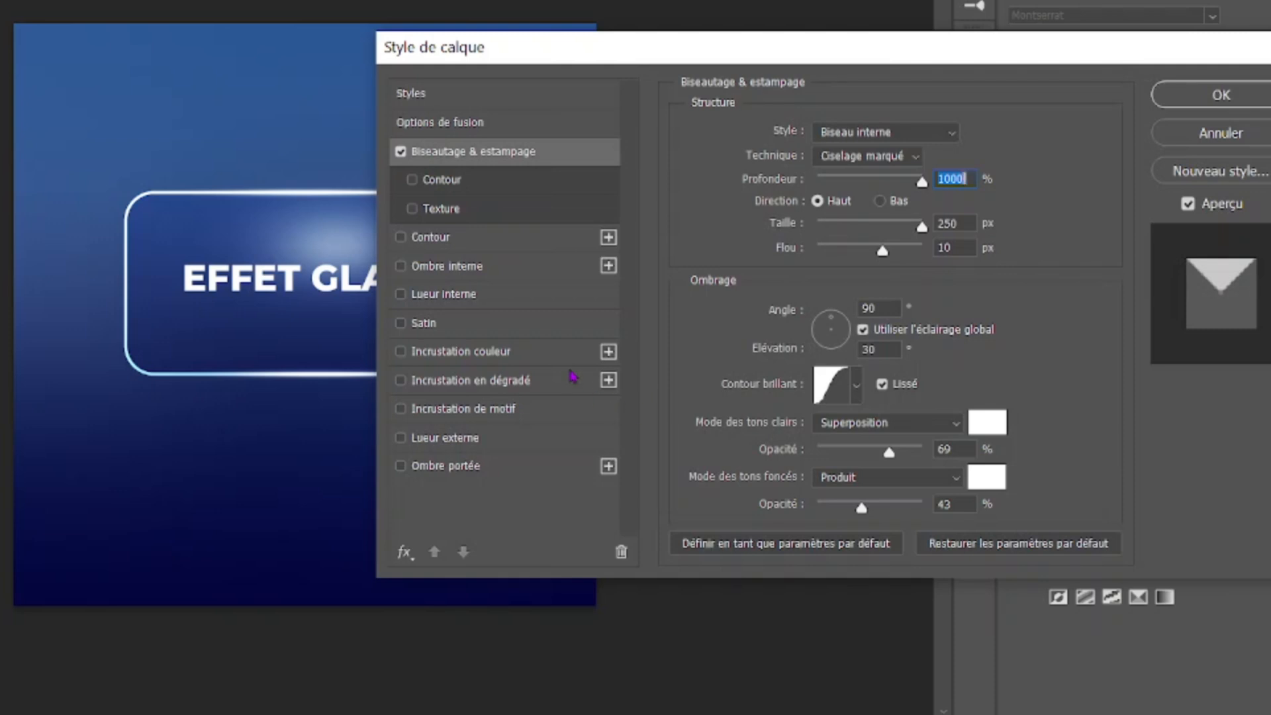
{"action": "scroll", "coordinate": [195, 315], "scroll_direction": "right", "scroll_amount": 3}
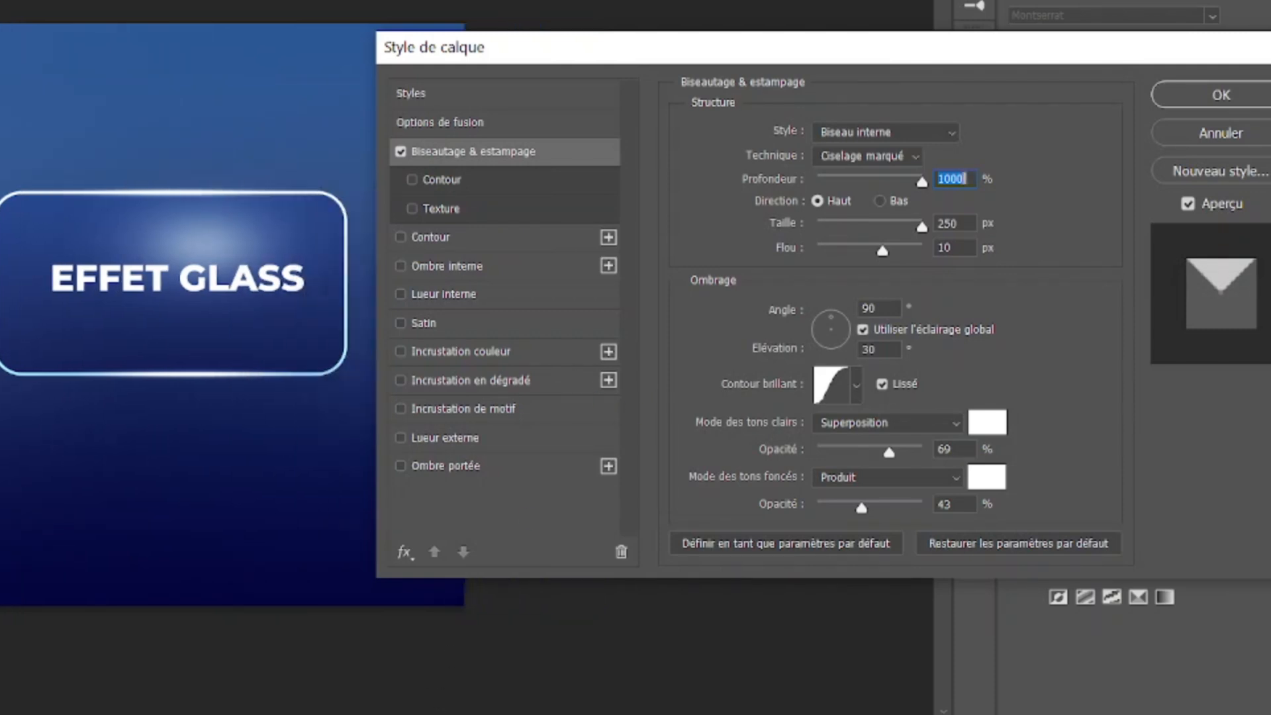
{"action": "scroll", "coordinate": [195, 314], "scroll_direction": "right", "scroll_amount": 1}
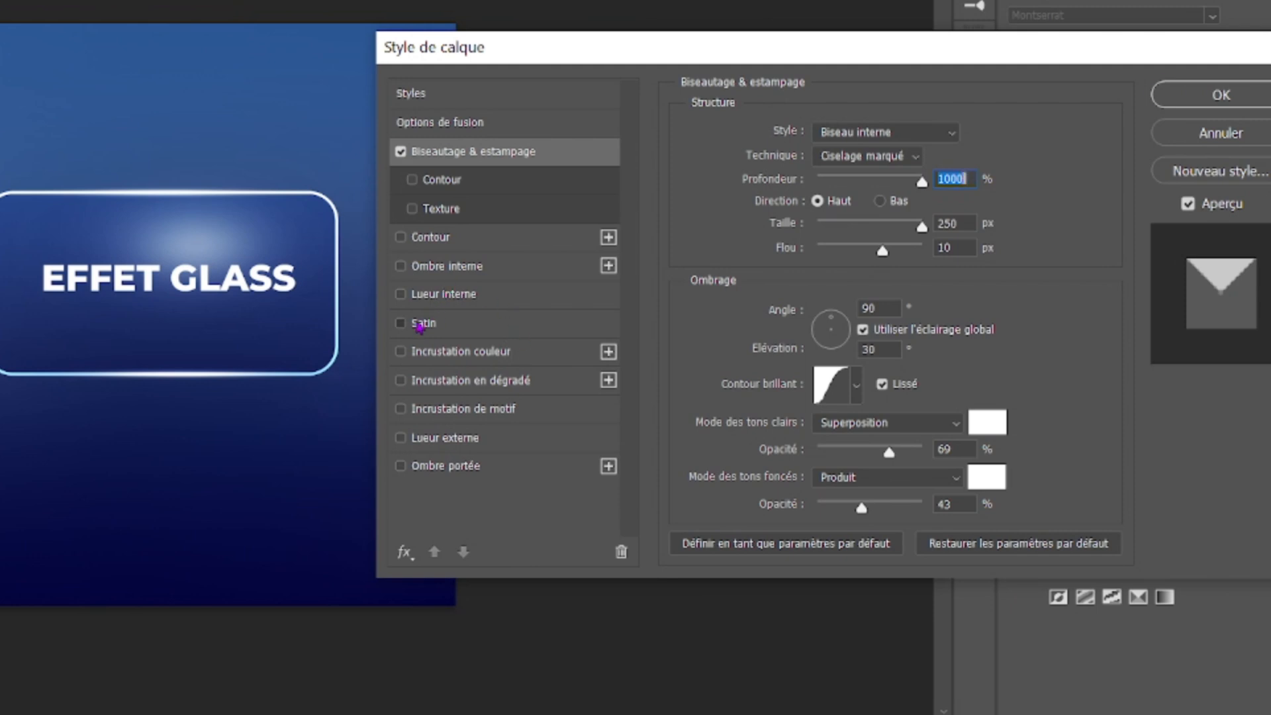
{"action": "left_click", "coordinate": [420, 326]}
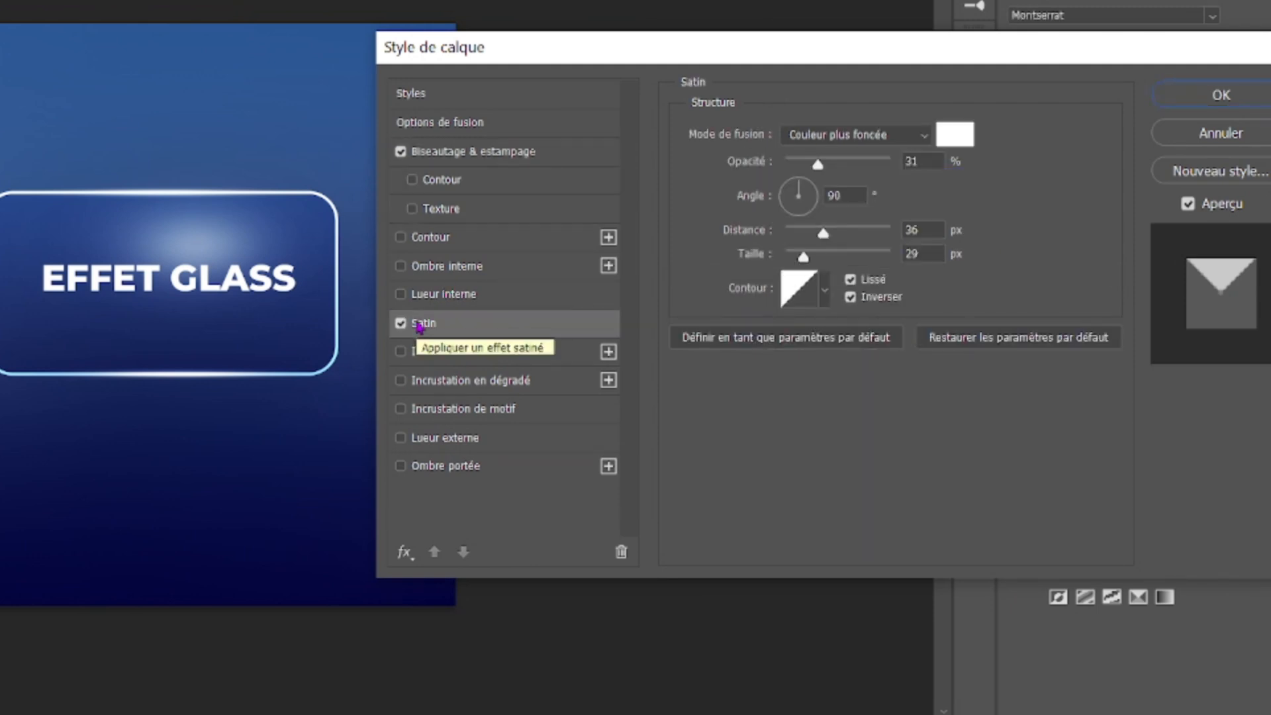
{"action": "left_click", "coordinate": [441, 442]}
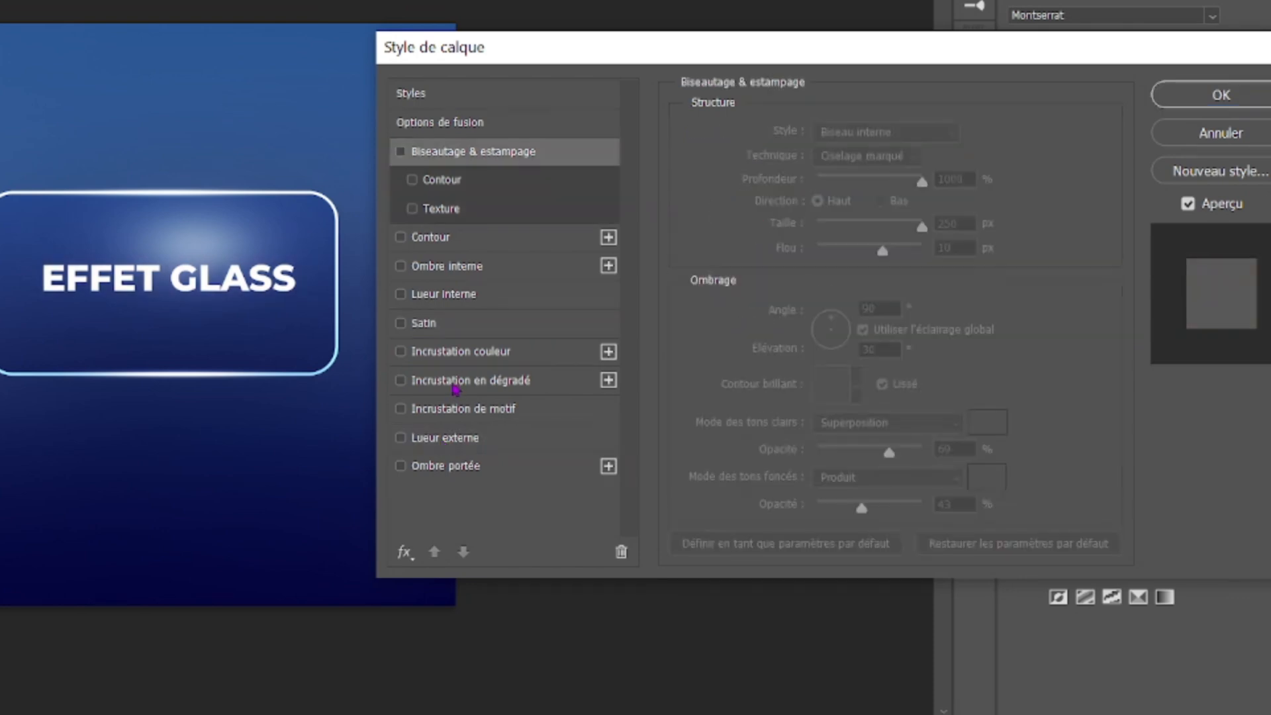
Step: Apply a linear white-to-blue gradient overlay at 37 % opacity and a 3° angle to the EFFET GLASS text
{"action": "left_click", "coordinate": [456, 390]}
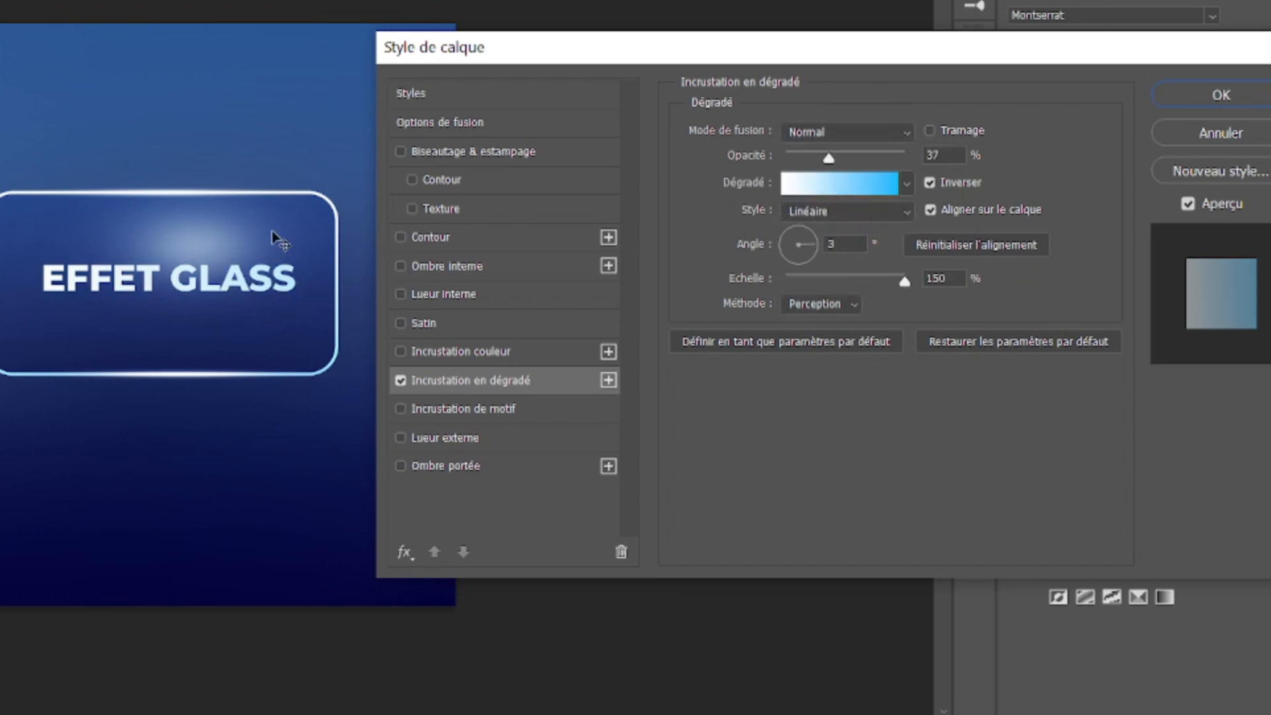
{"action": "left_click", "coordinate": [837, 192]}
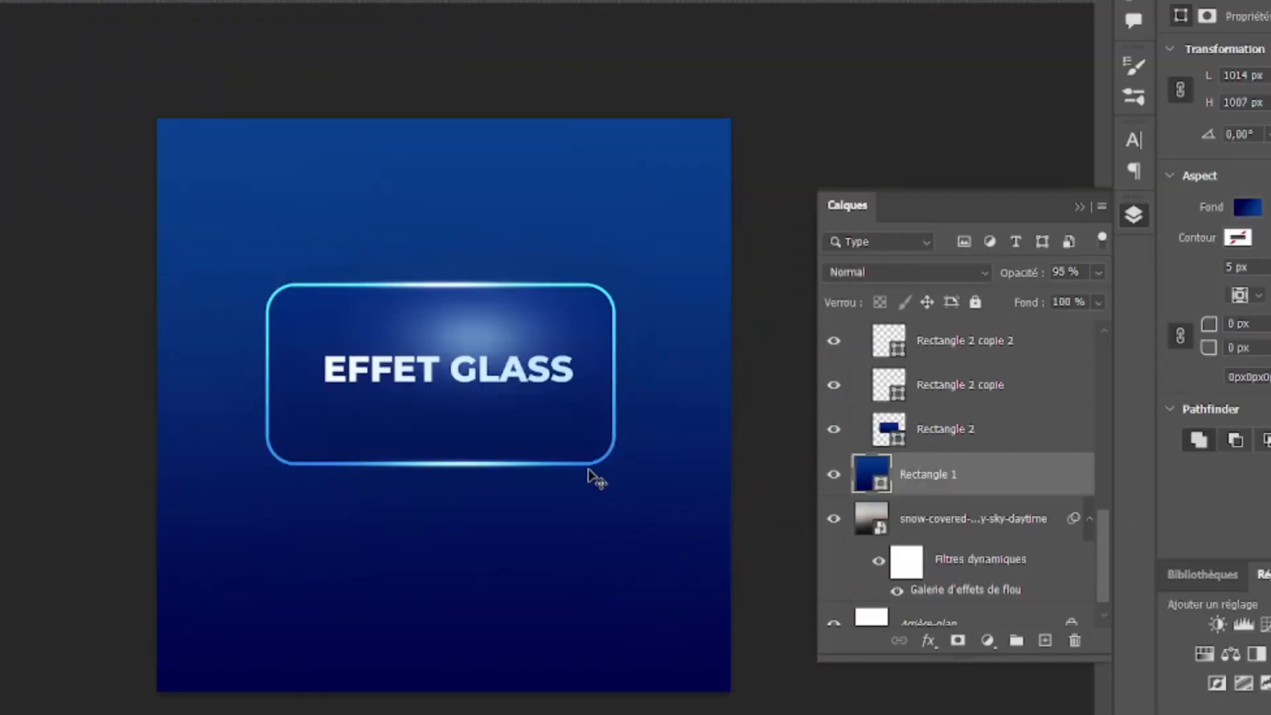
Step: Try 73 % opacity on the Rectangle 1 background layer and settle on 97 %
{"action": "scroll", "coordinate": [444, 503], "scroll_direction": "left", "scroll_amount": 2}
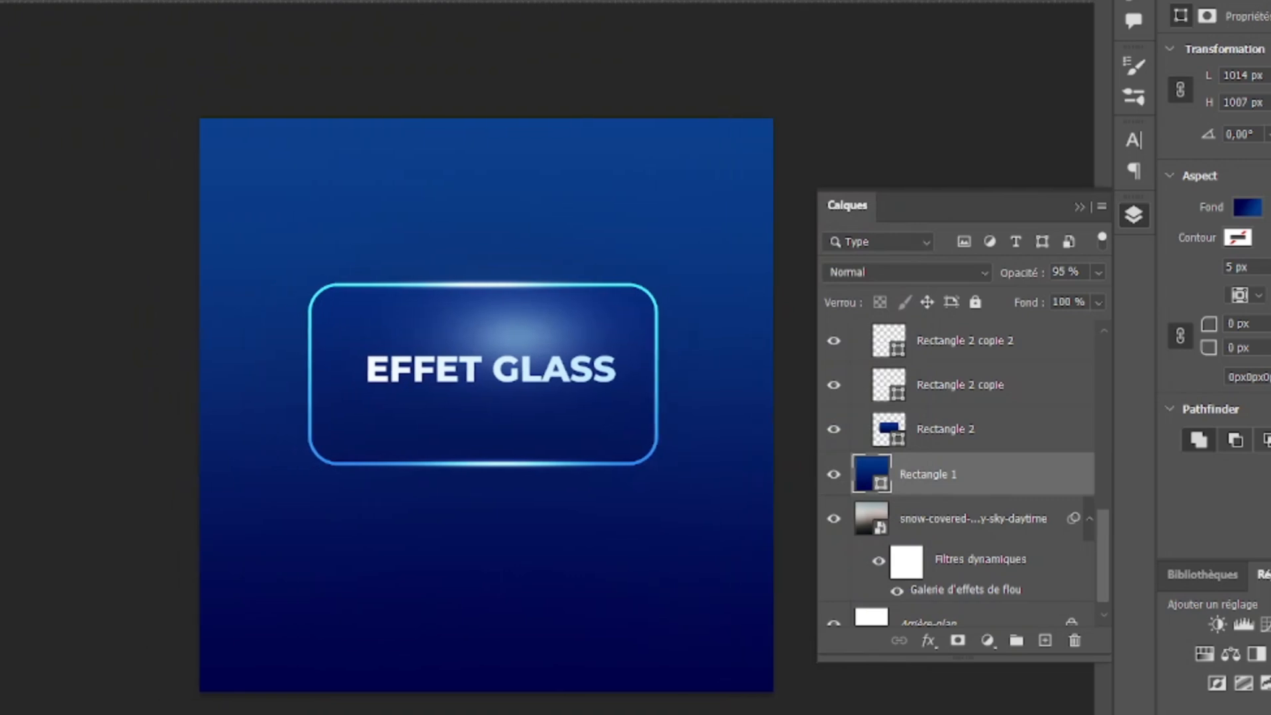
{"action": "scroll", "coordinate": [443, 503], "scroll_direction": "right", "scroll_amount": 2}
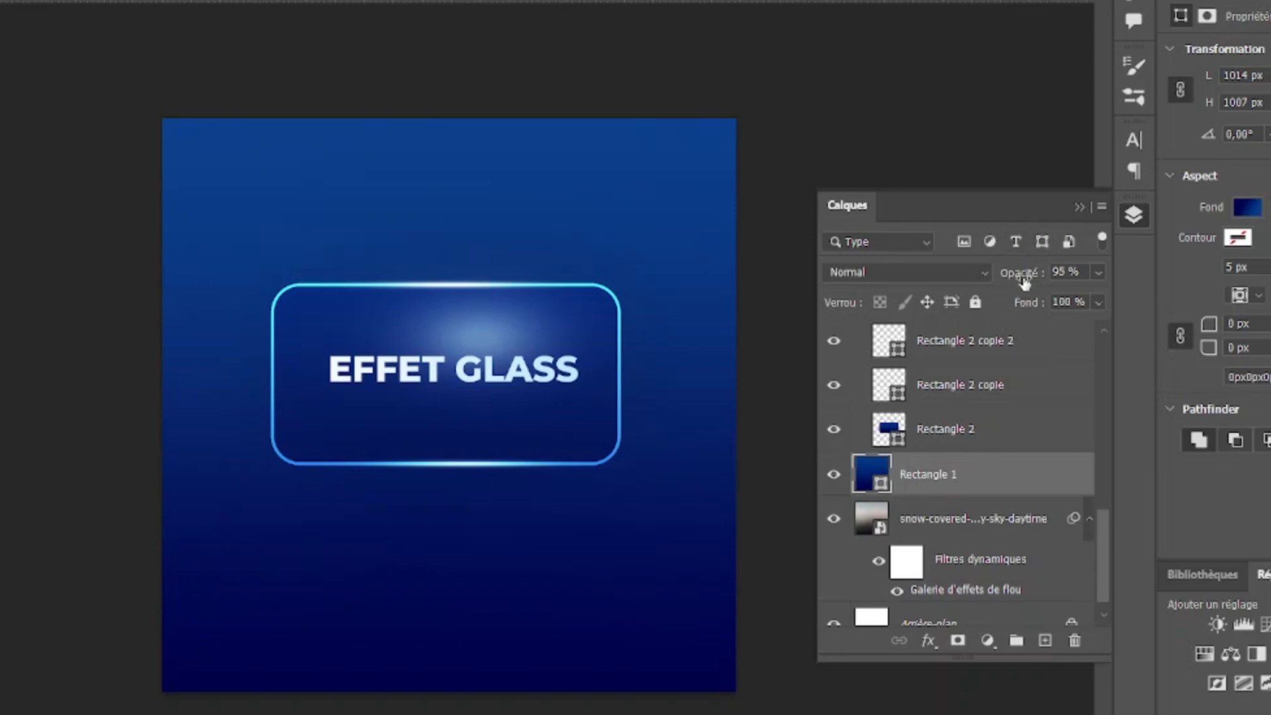
{"action": "mouse_move", "coordinate": [1025, 282]}
{"action": "left_mouse_down"}
{"action": "mouse_move", "coordinate": [1001, 284]}
{"action": "mouse_move", "coordinate": [1025, 276]}
{"action": "left_mouse_up"}
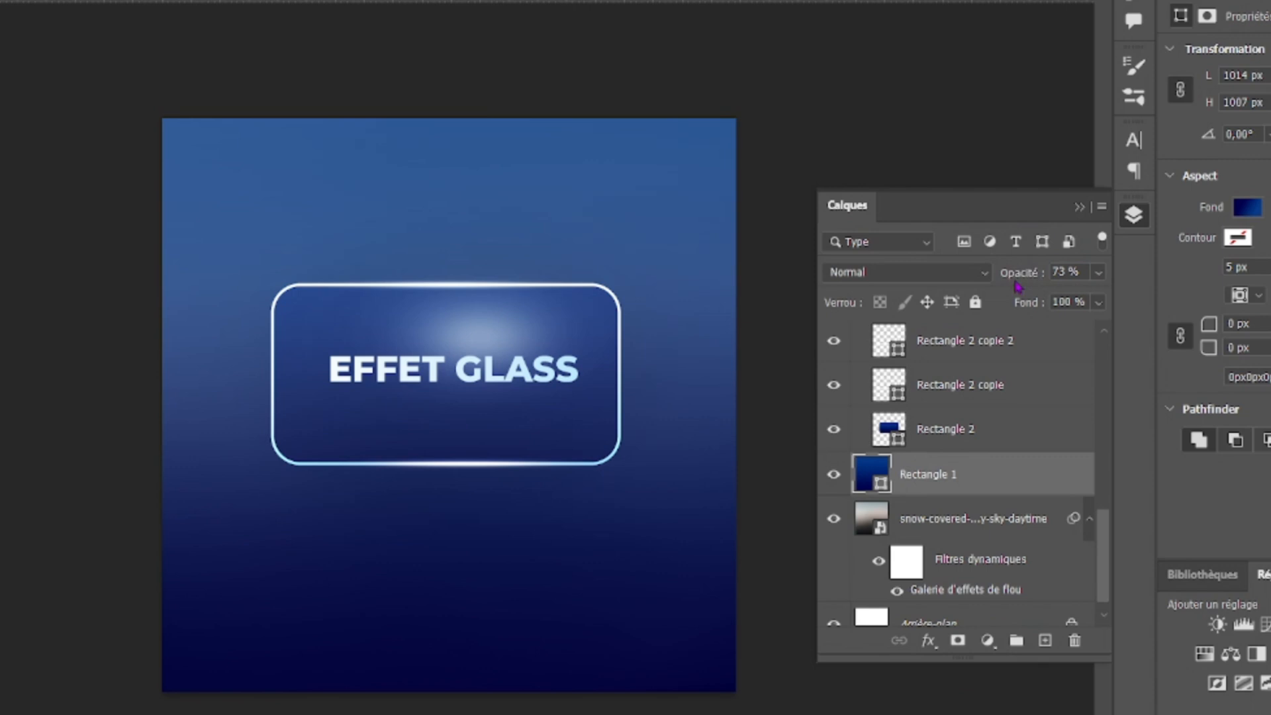
{"action": "left_click_drag", "start_coordinate": [1015, 278], "coordinate": [1041, 275]}
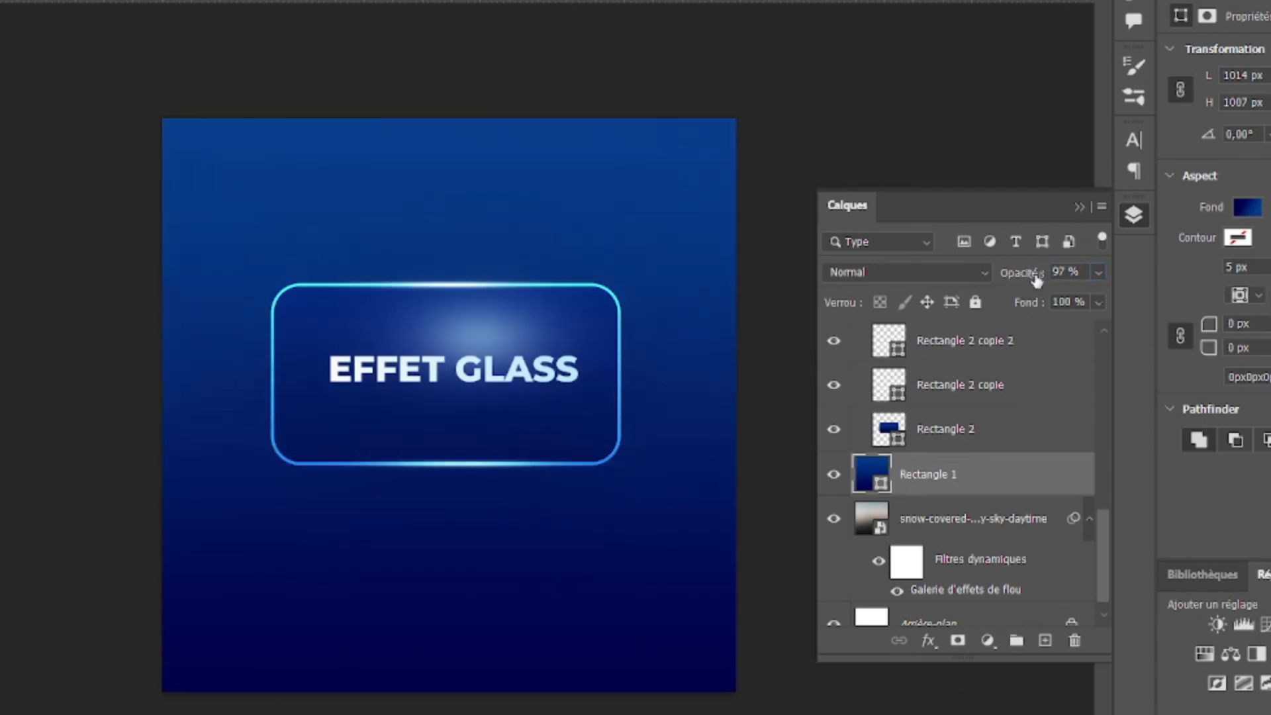